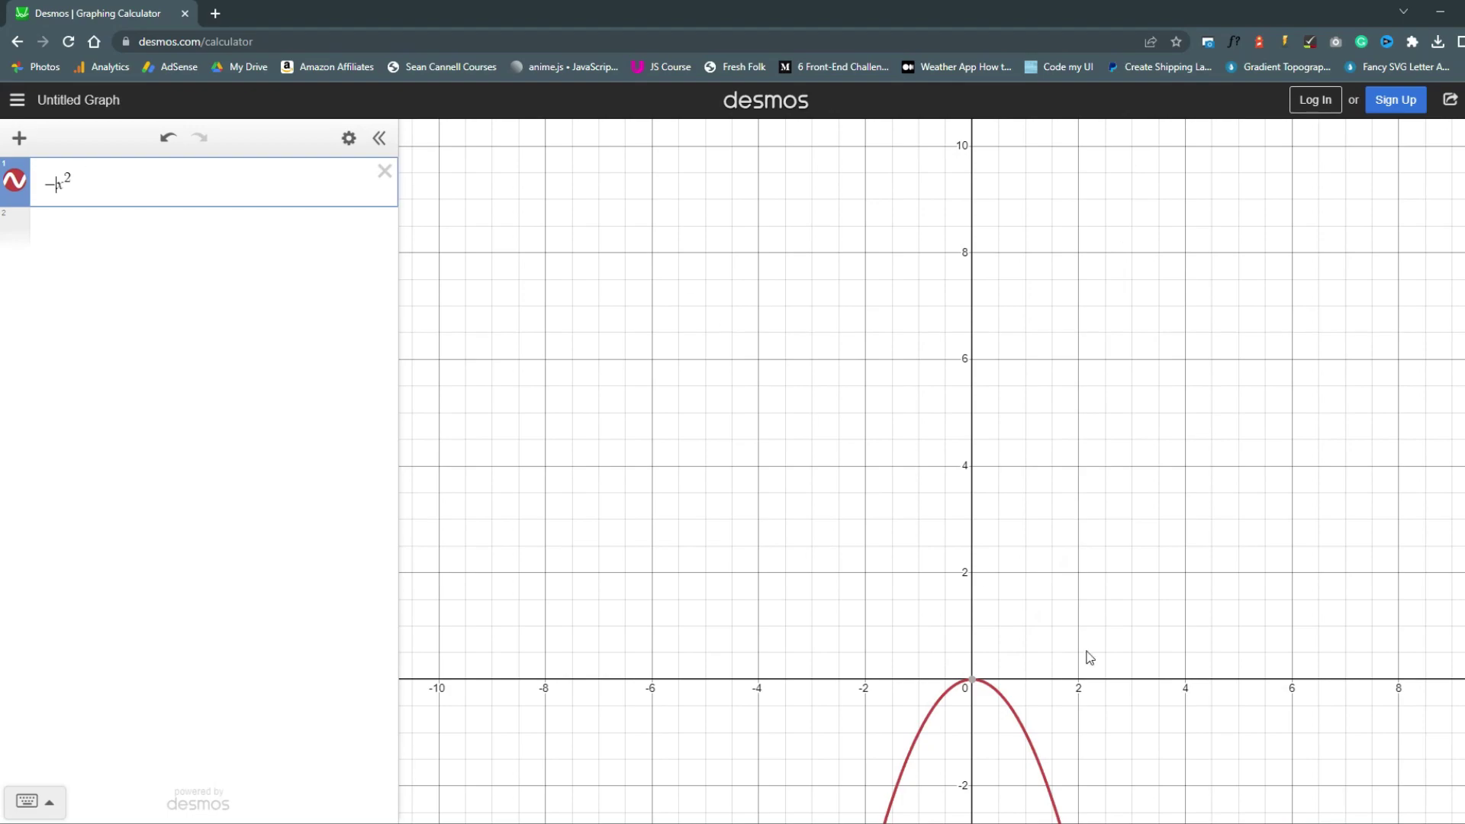
Step: Pan the Desmos graph up so both arms of the -x² parabola are visible
drag(1090, 658, 1181, 432)
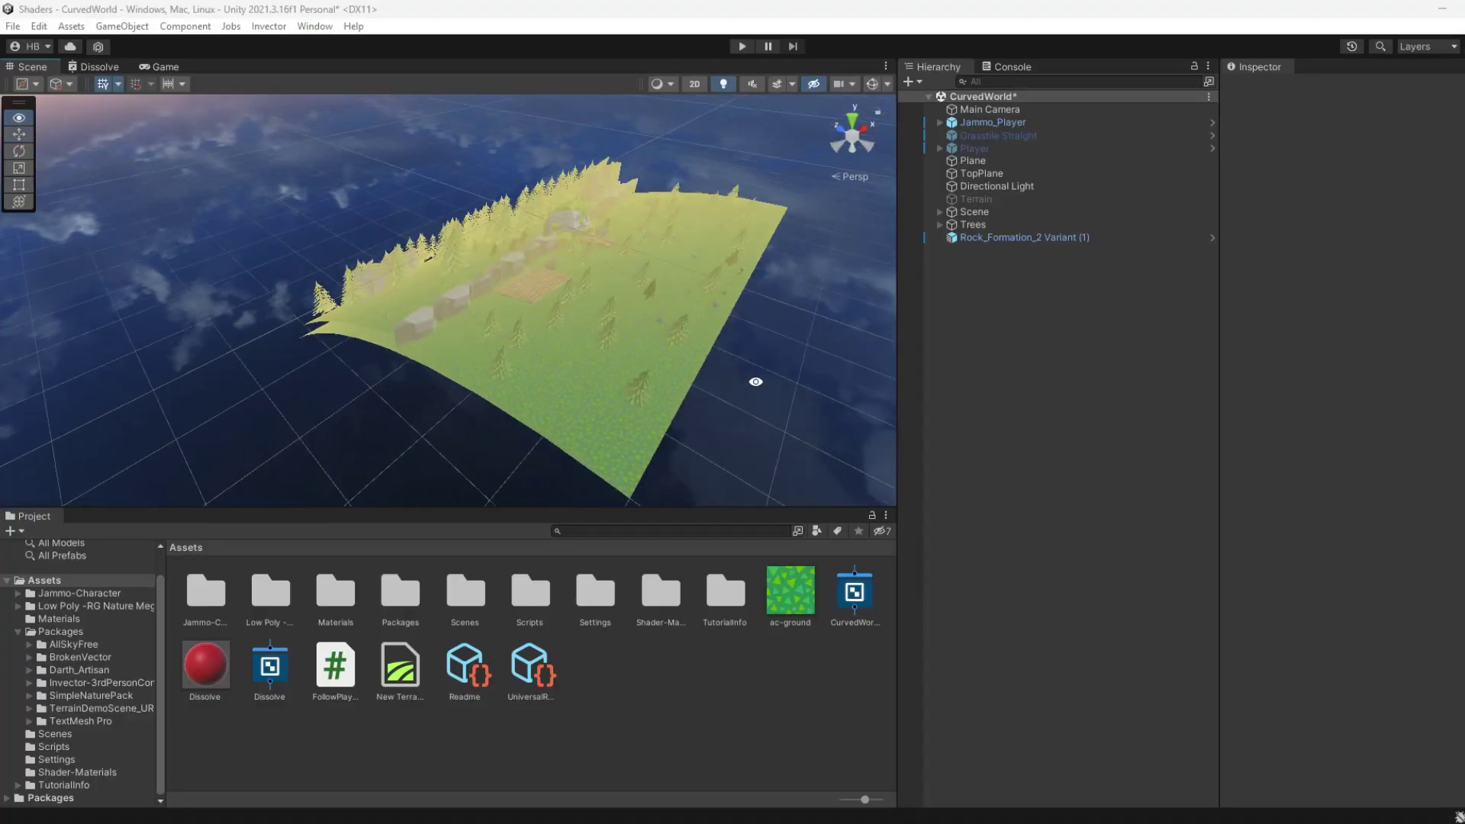
Step: Orbit the Scene view around the curved terrain and bring up the Assets Create menu
right_drag(754, 378, 470, 342)
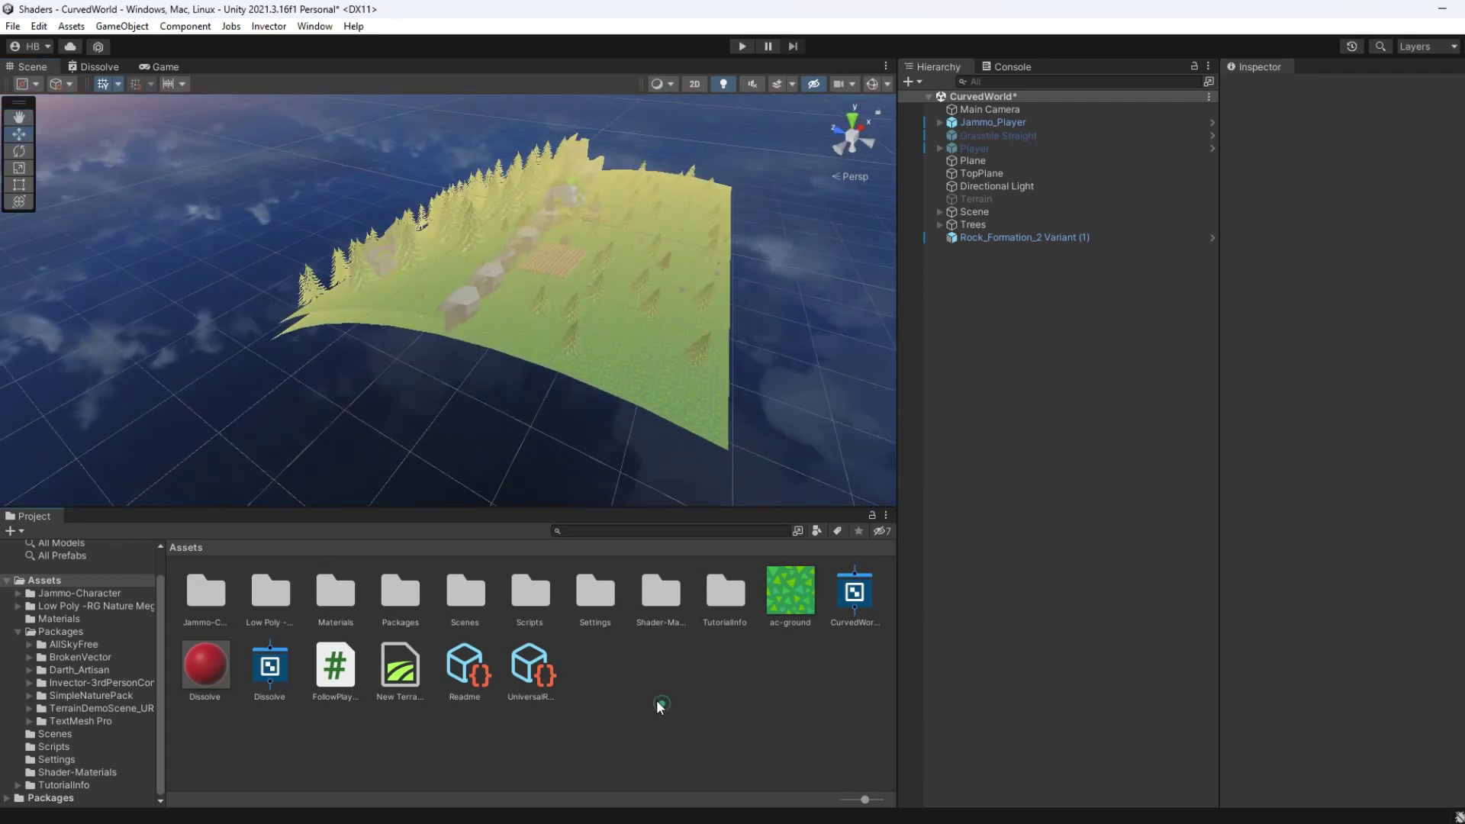
right_click(601, 676)
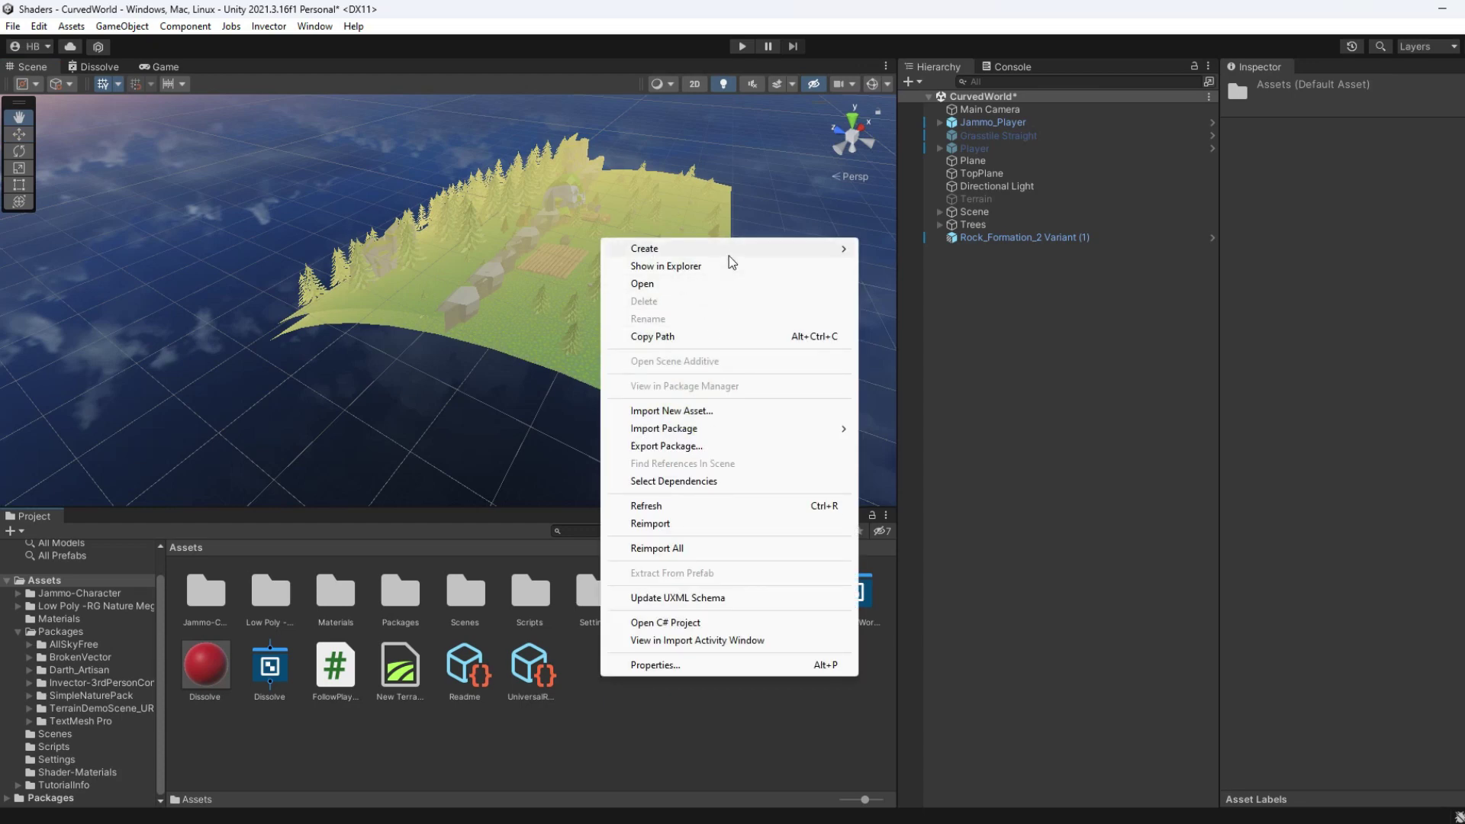
mouse_move(728, 255)
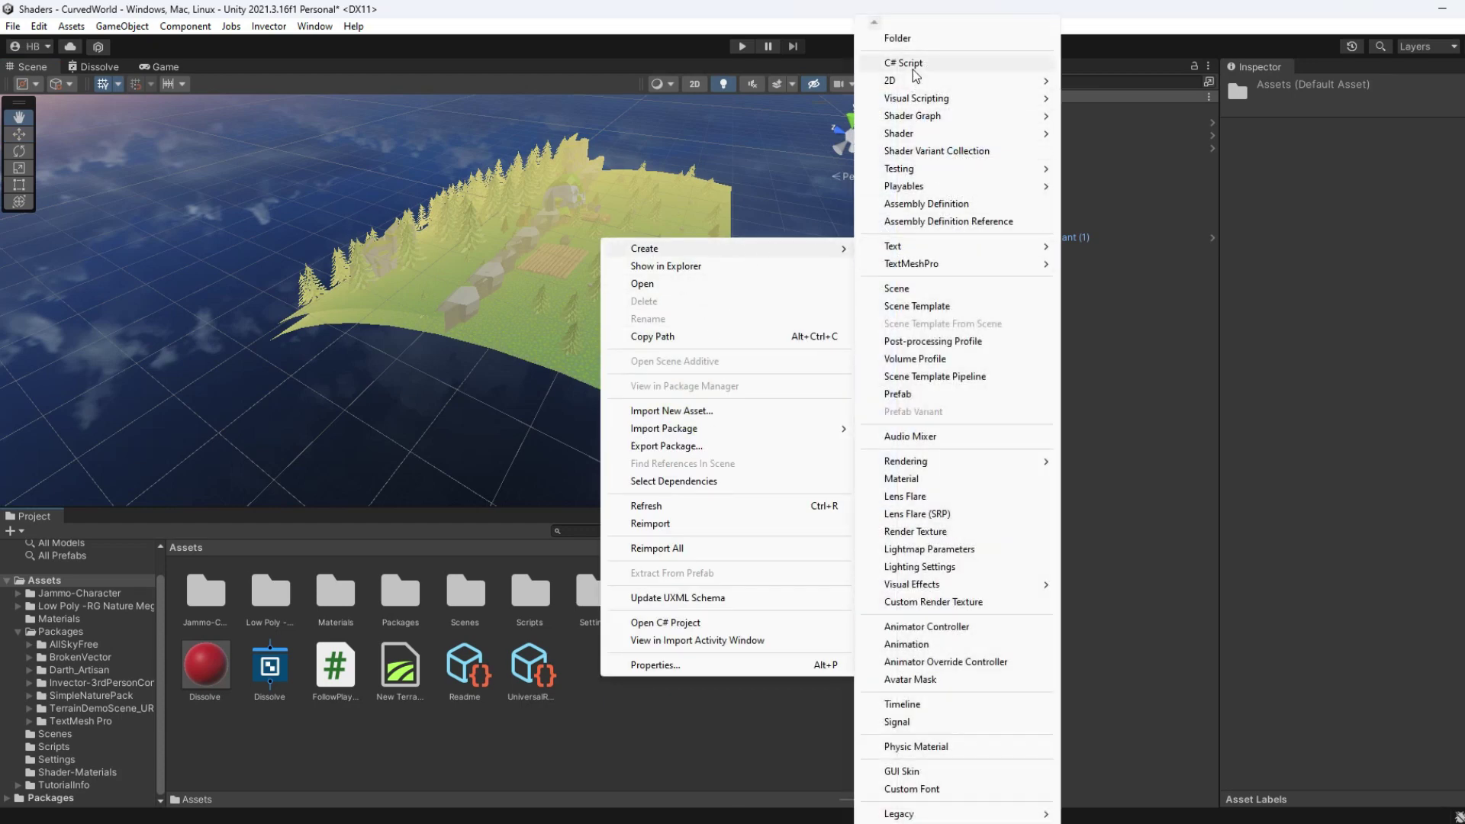
Step: Create a new scene named CurvedWorldYT and open it, answering the unsaved-scene prompt
click(904, 287)
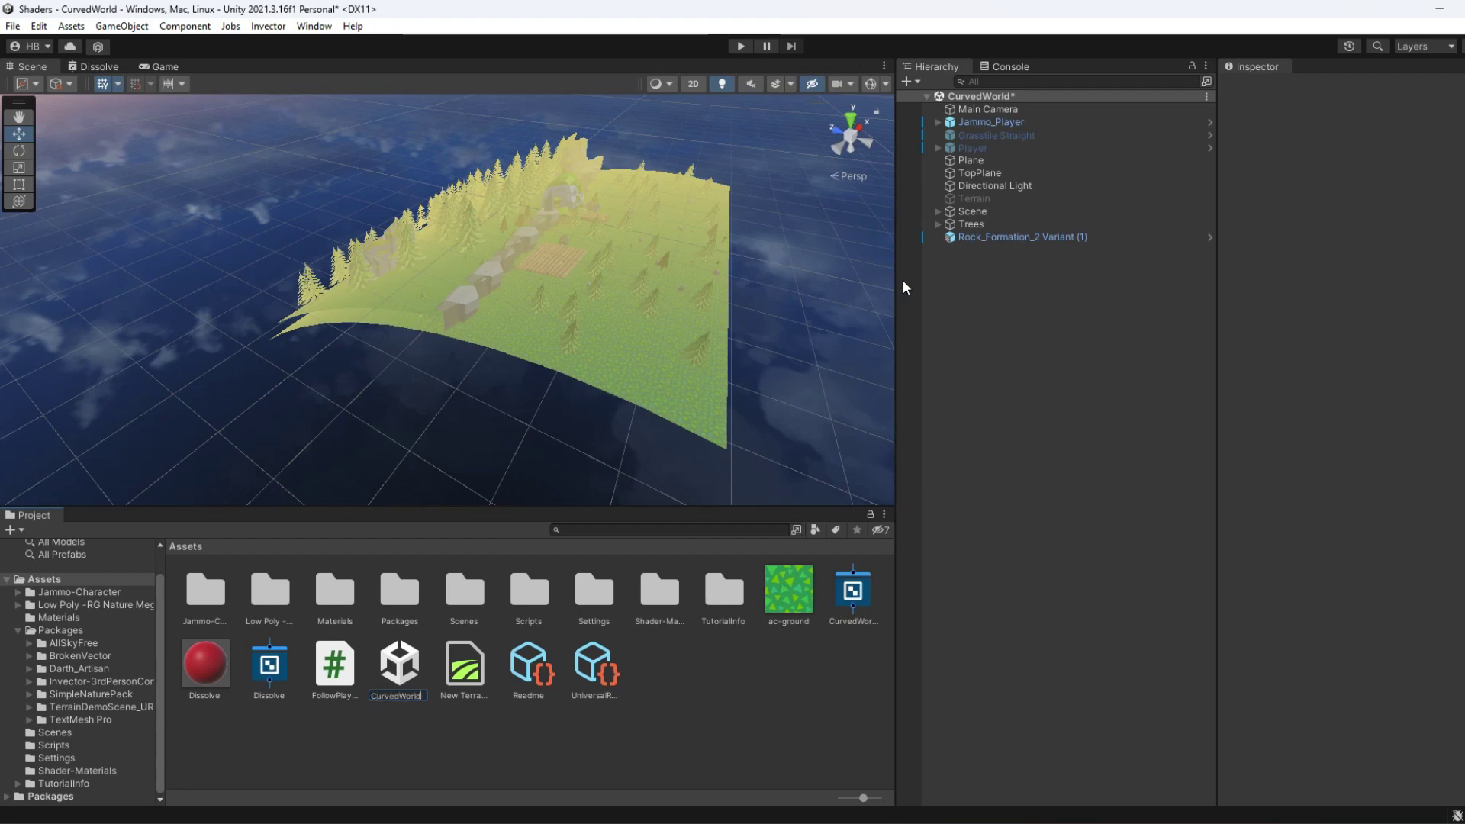
click(802, 696)
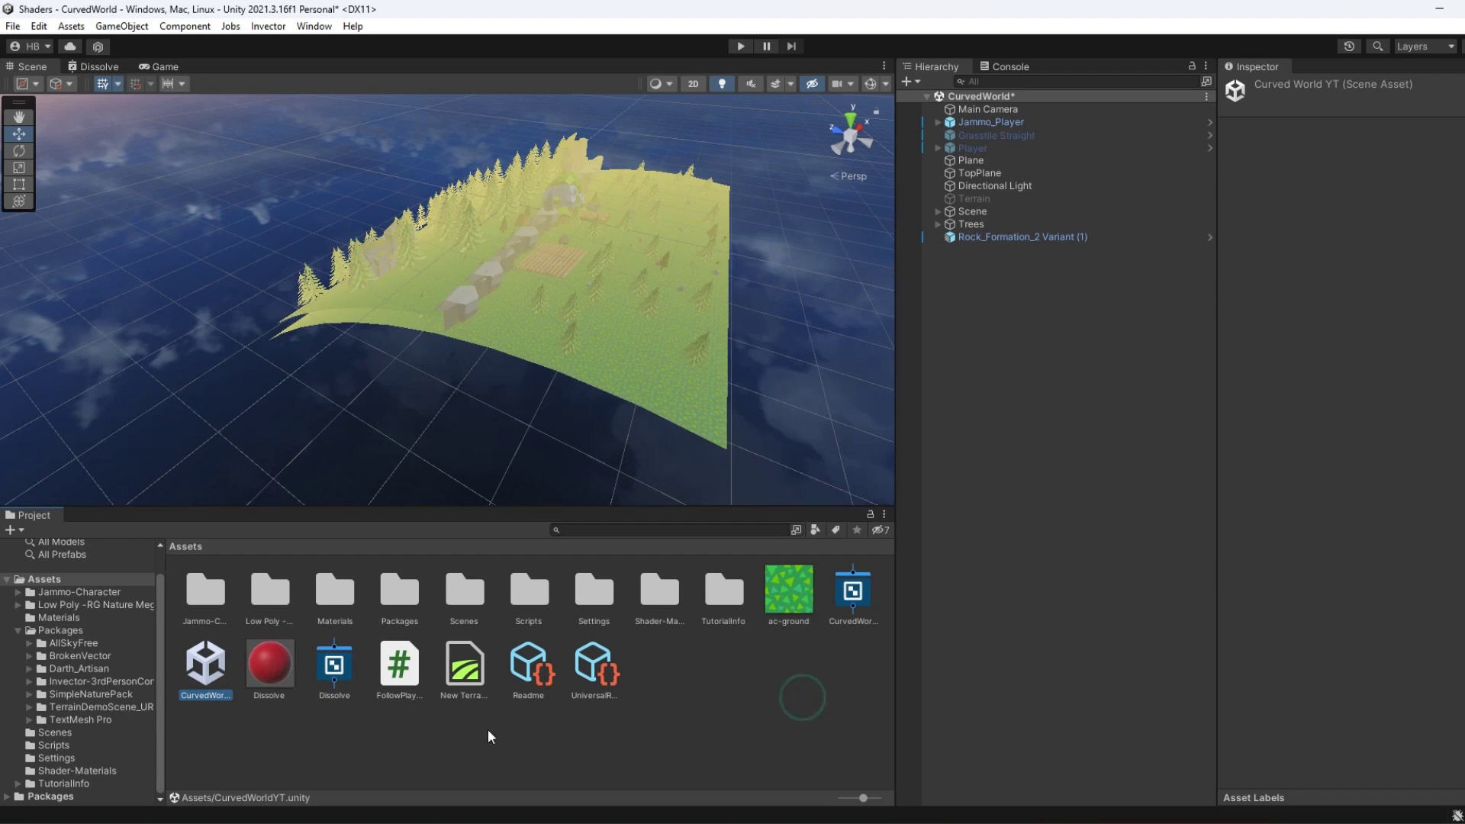
double_click(212, 675)
click(746, 452)
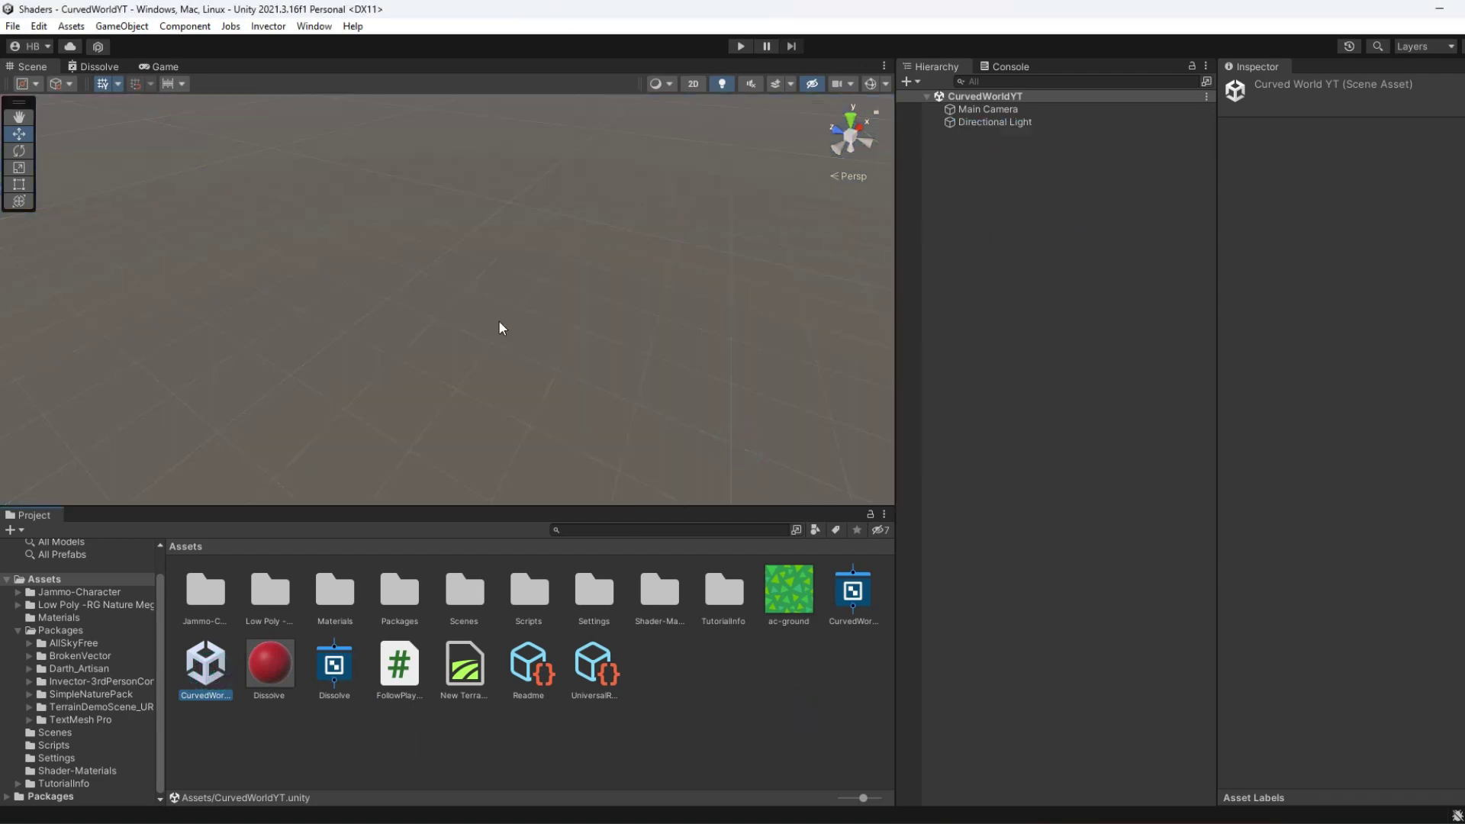
Step: Add a 3D Plane with Scale 10 at position 0 as the ground
right_drag(416, 321, 441, 258)
right_click(967, 226)
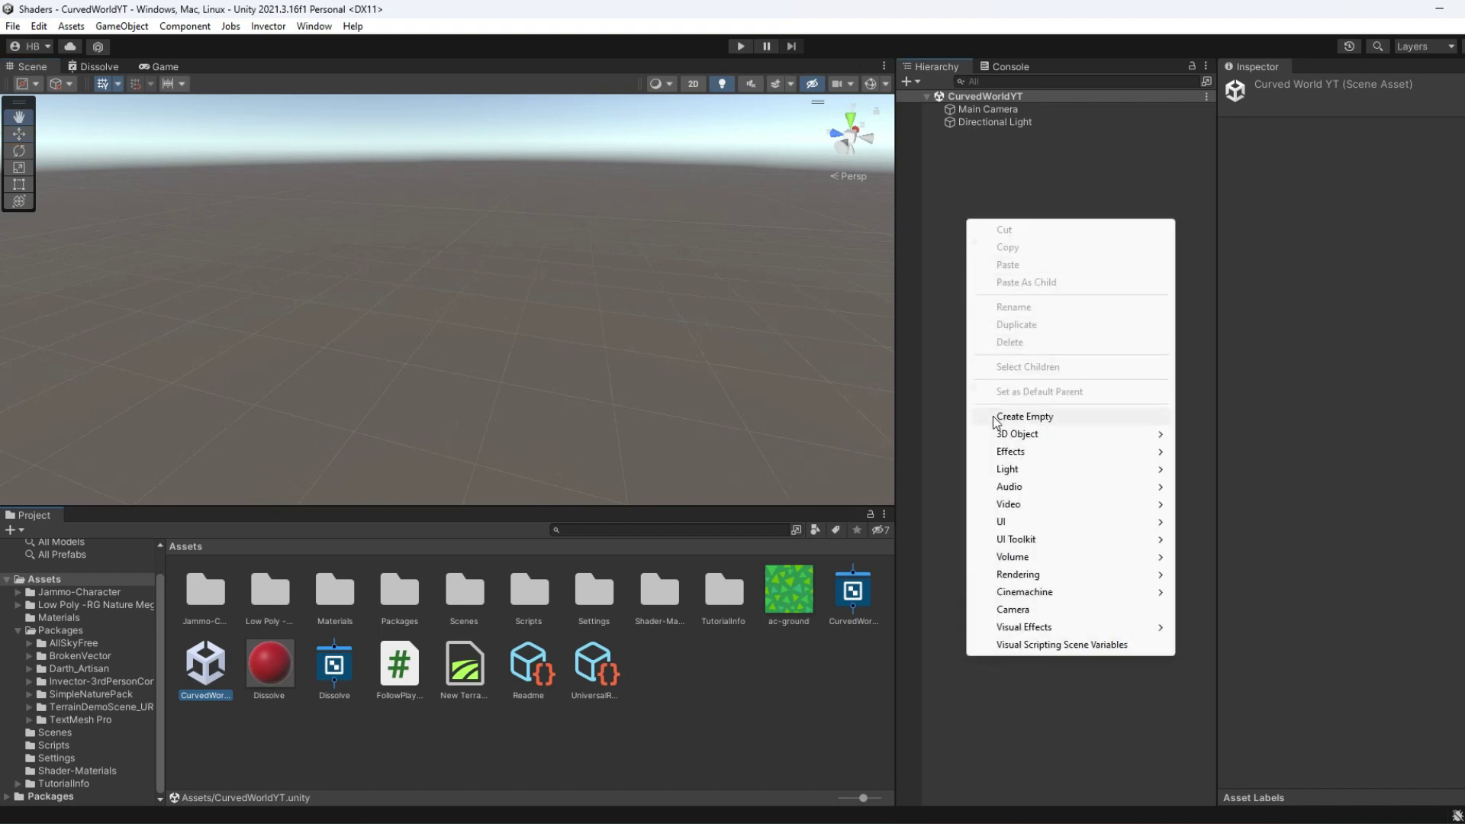
mouse_move(1001, 433)
click(1220, 502)
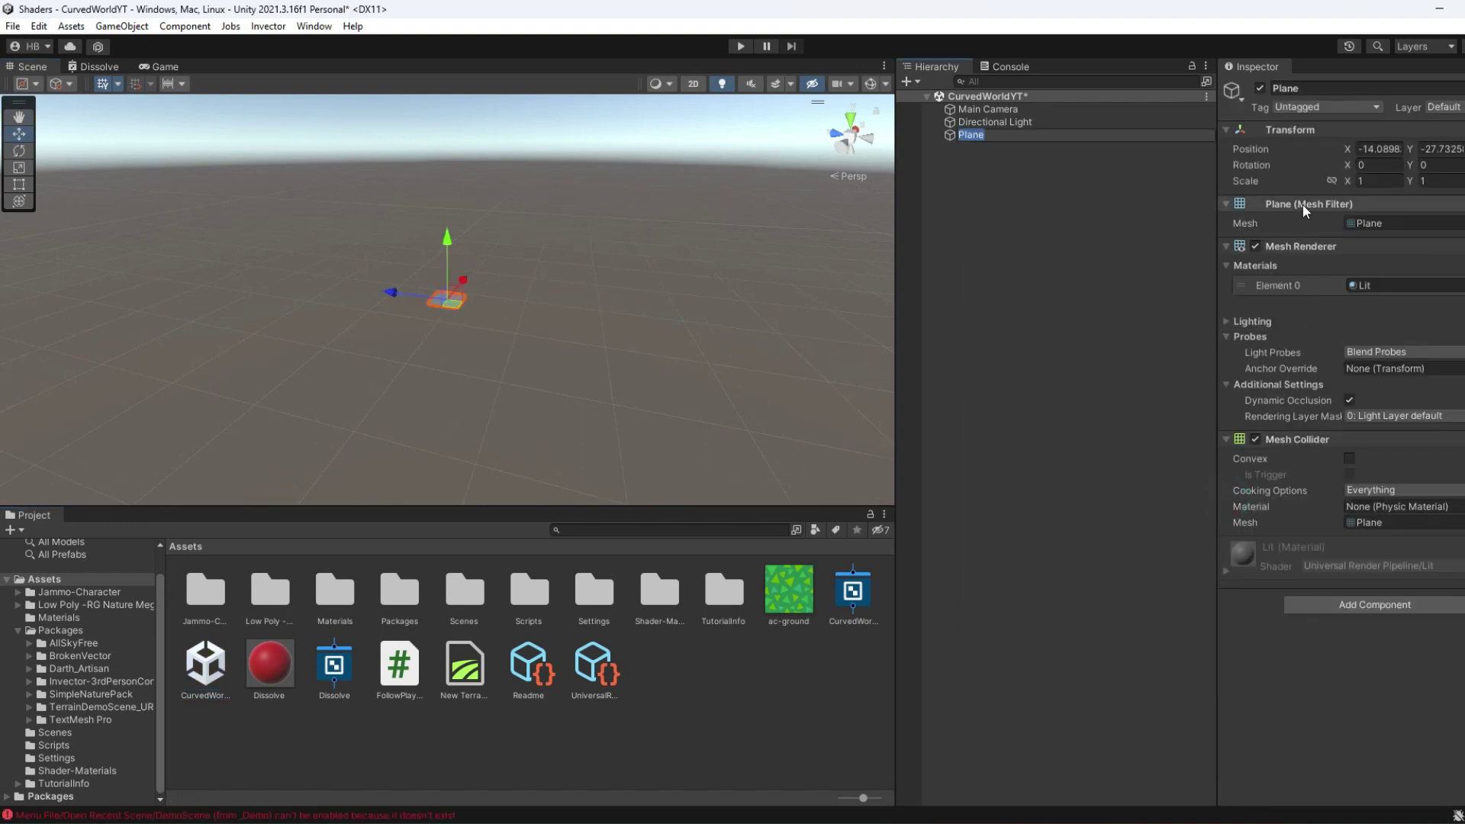
click(1326, 182)
text(10)
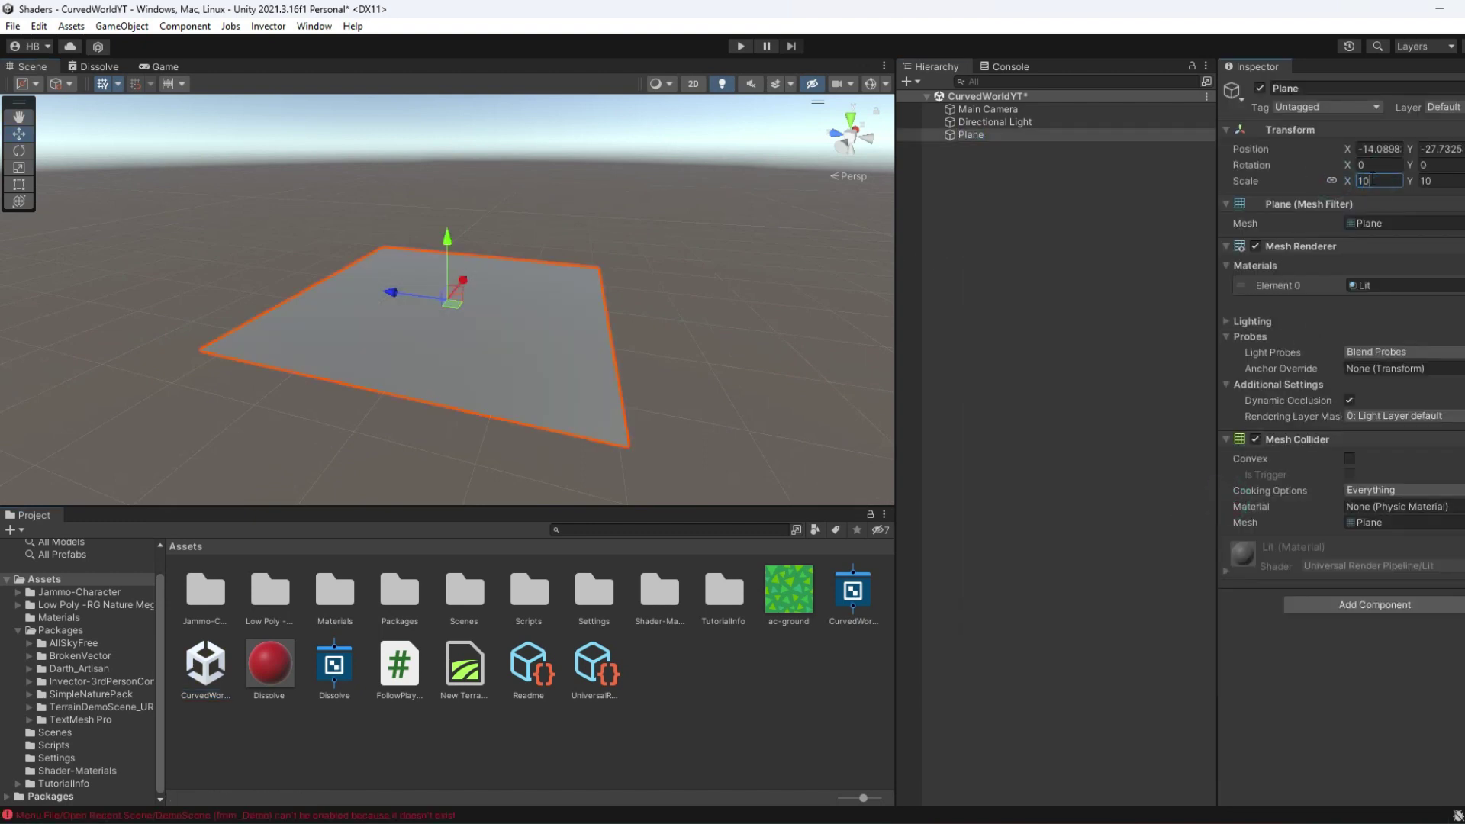
alt+drag(697, 369, 617, 302)
text(0)
key(Tab)
text(0)
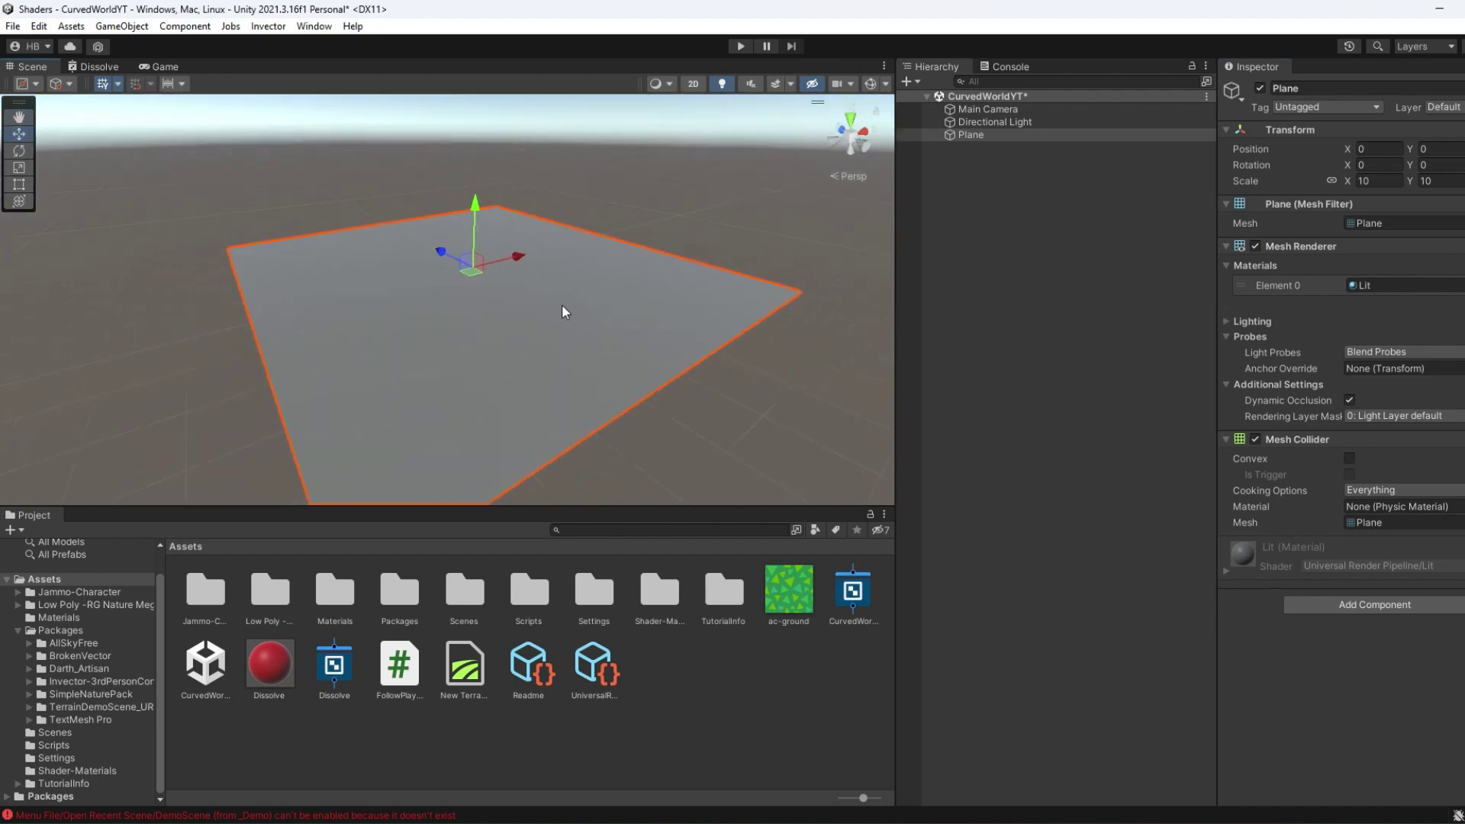
scroll(564, 312, up, 1)
click(751, 716)
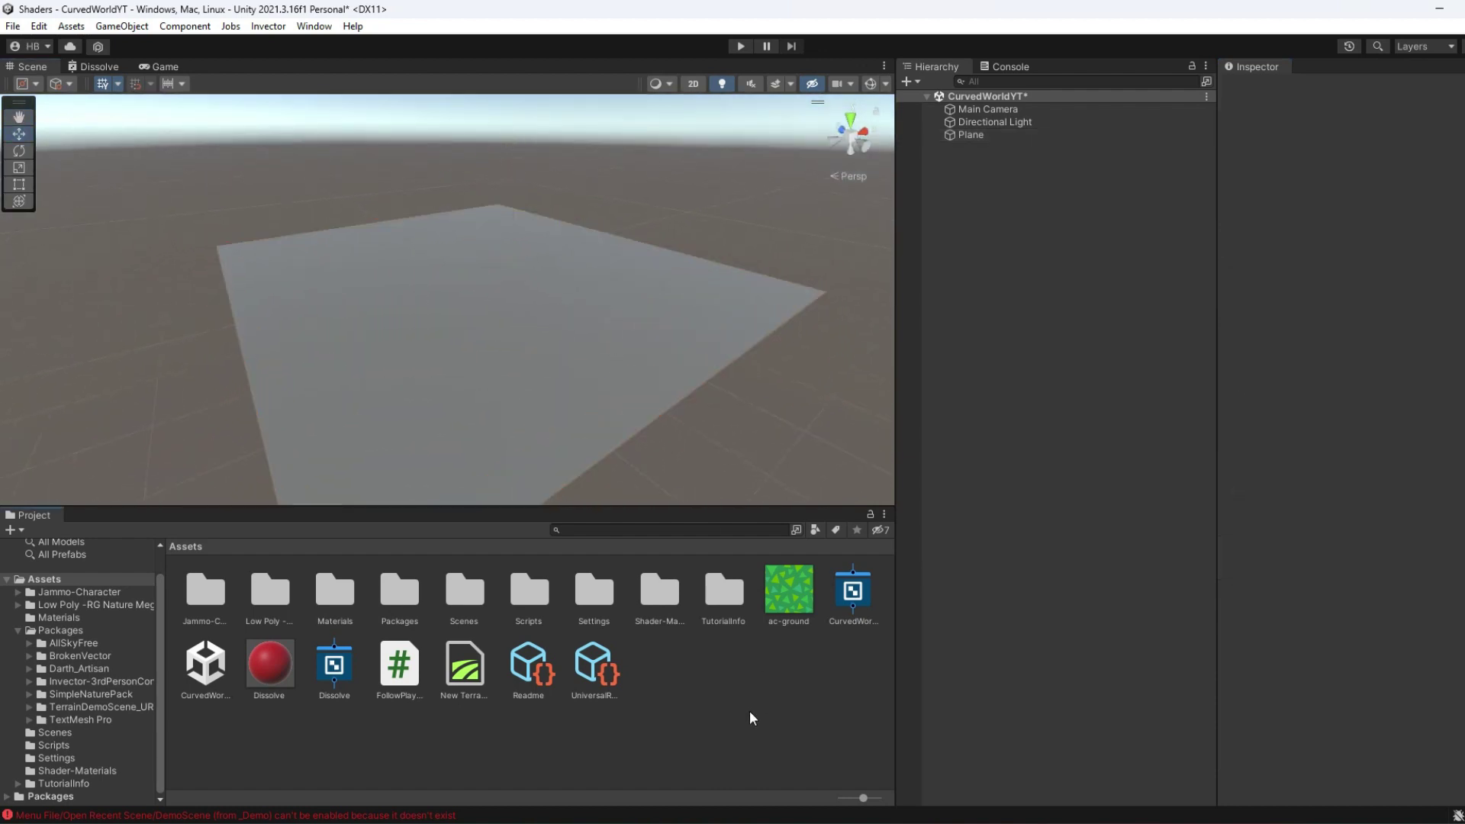
Step: Create a URP Lit Shader Graph asset named CurvedWorldYT in Assets
right_click(662, 673)
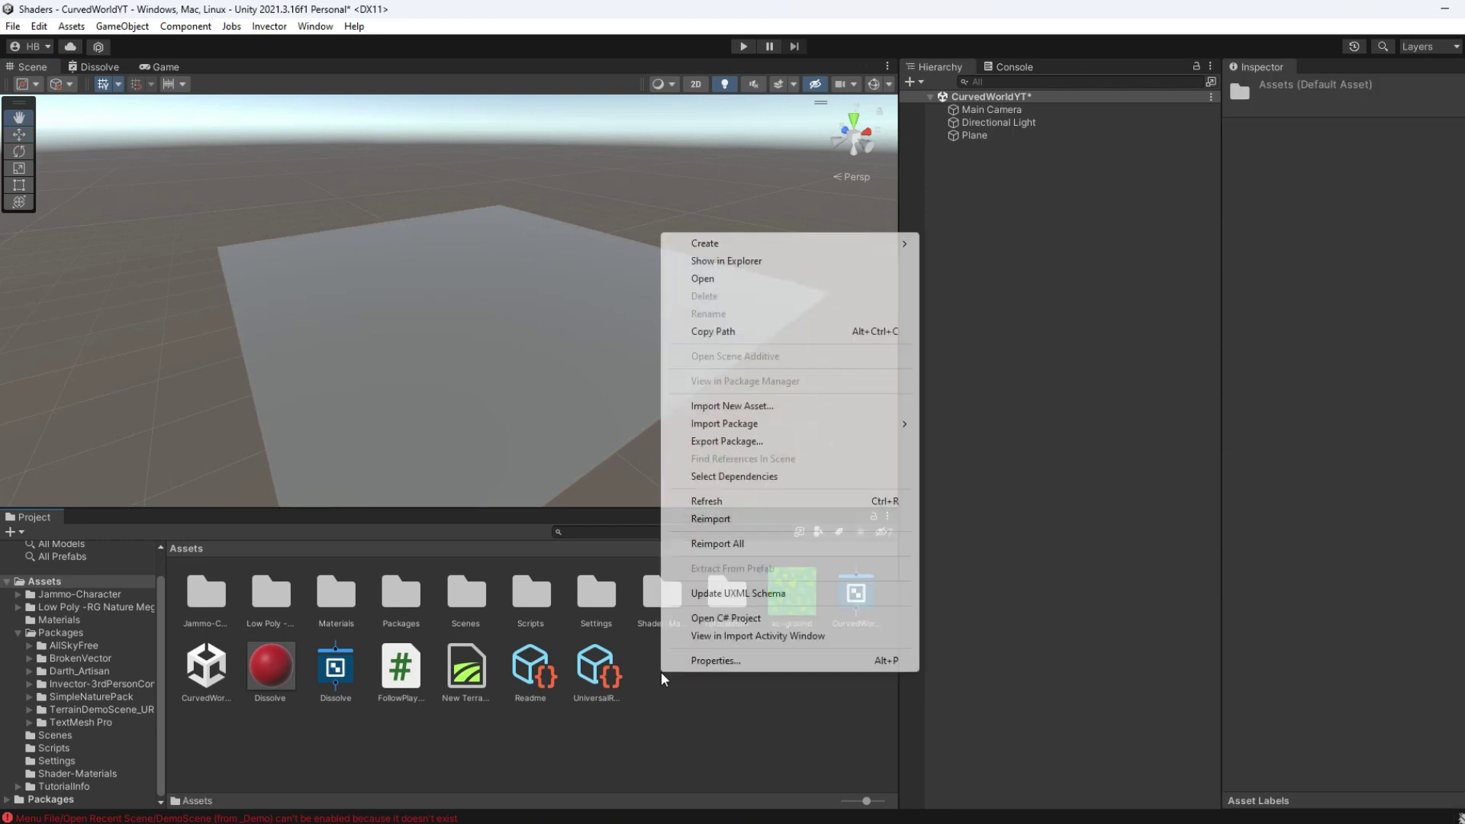
mouse_move(825, 238)
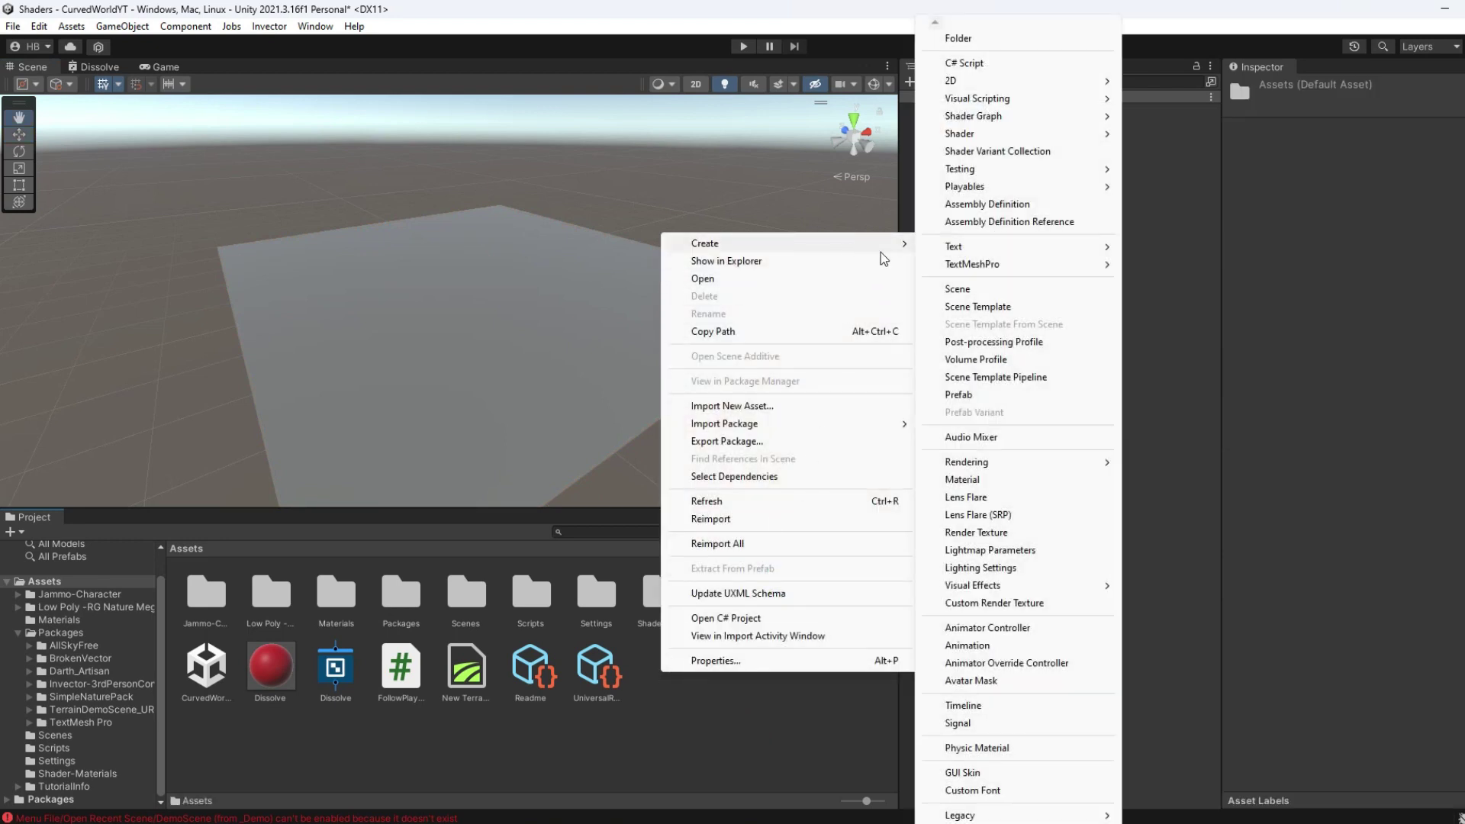
mouse_move(1004, 125)
mouse_move(1166, 122)
click(1332, 118)
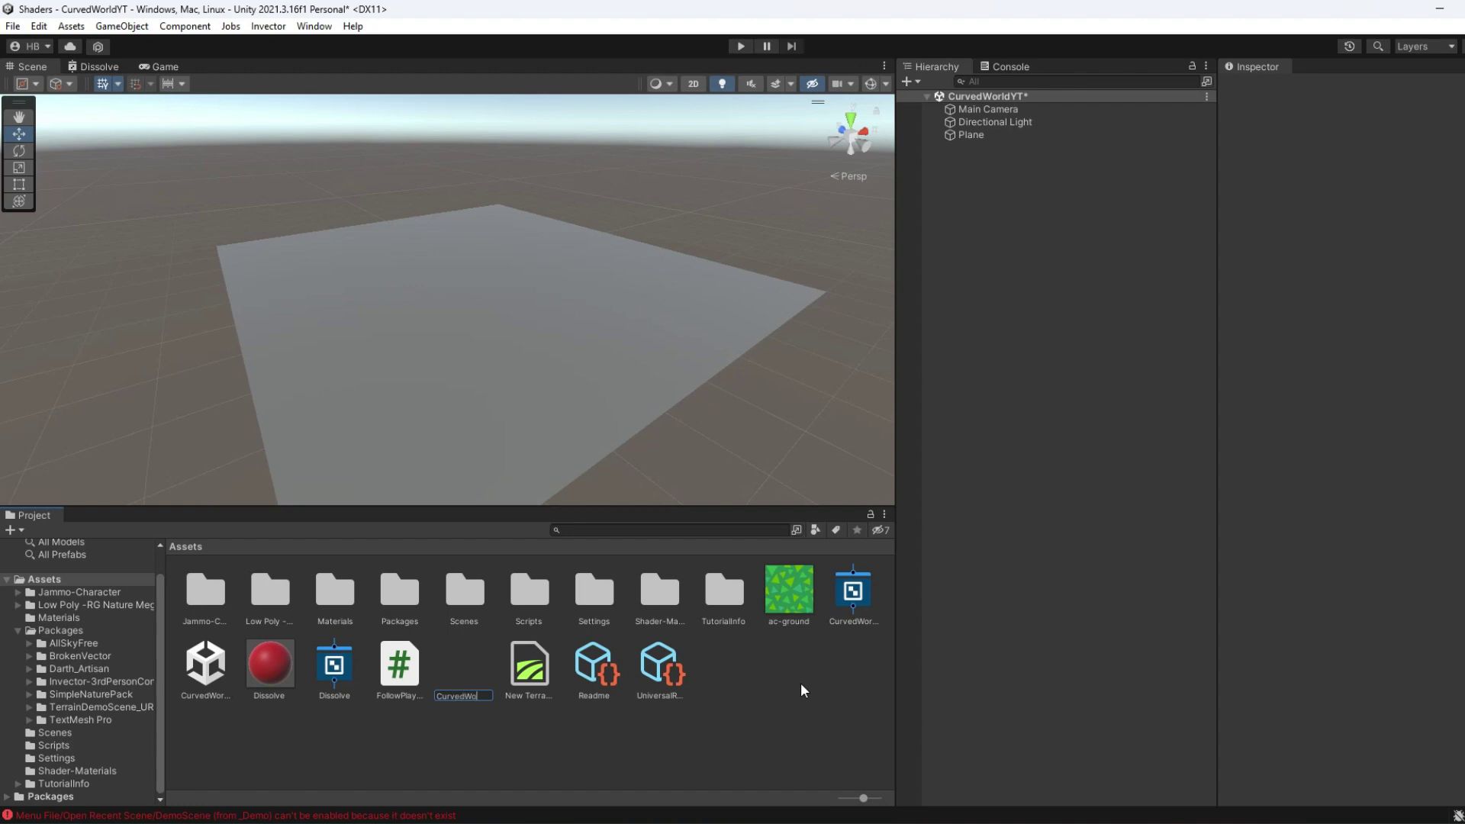
key(Return)
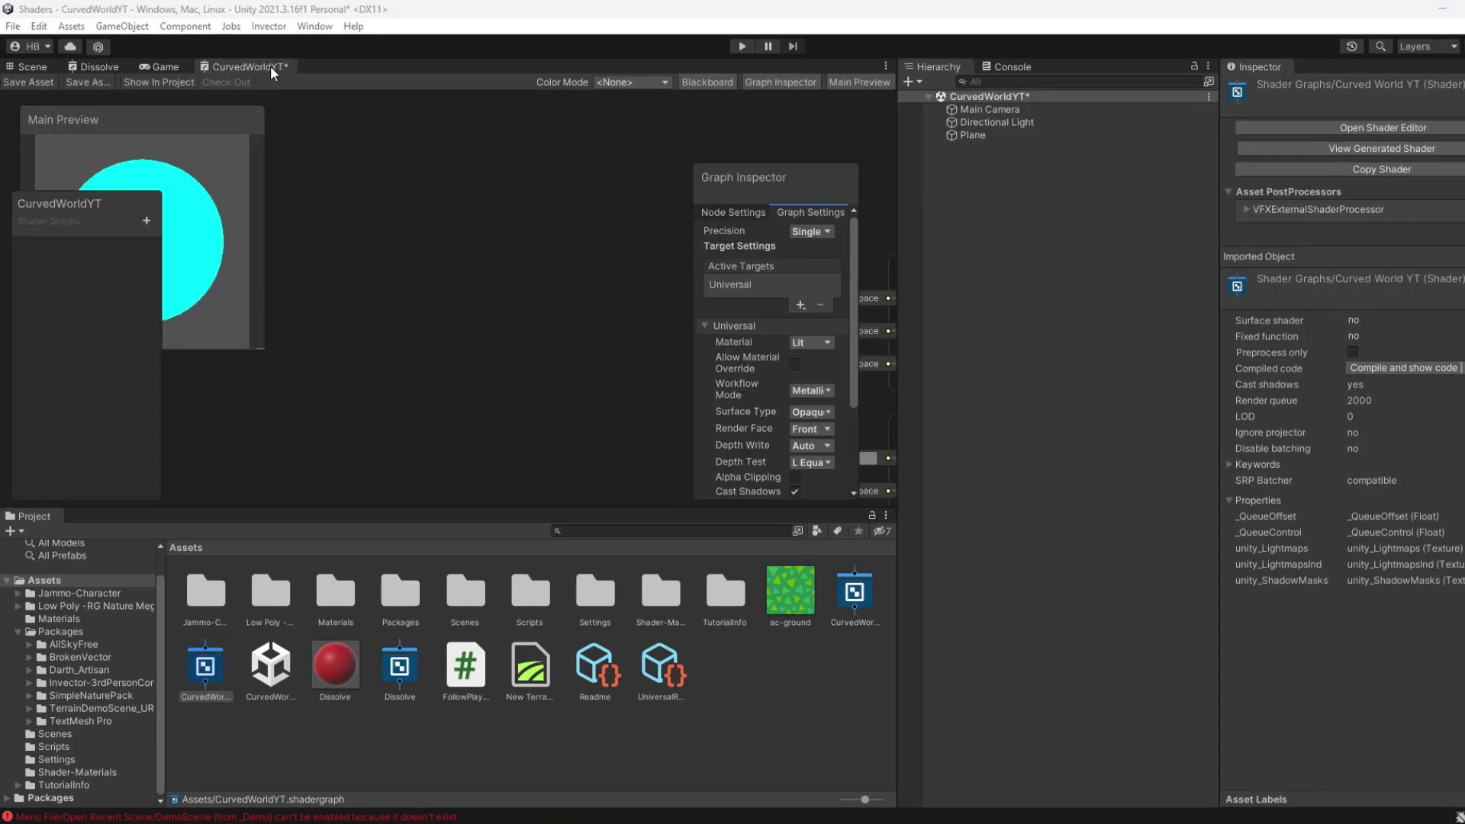
Step: Maximize the CurvedWorldYT graph editor and pan the canvas so the master stack sits right
double_click(270, 66)
click(536, 277)
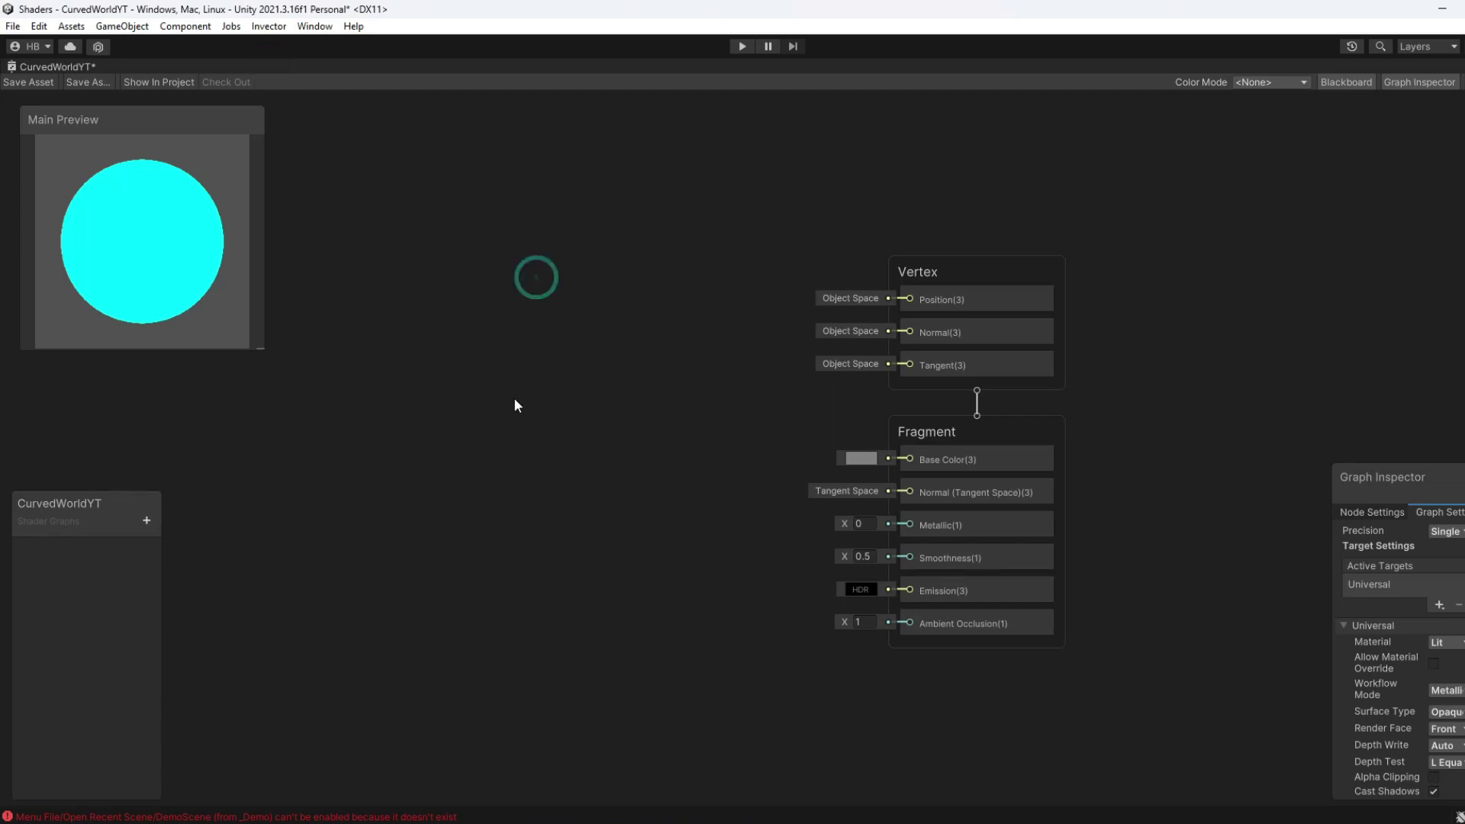
scroll(525, 389, down, 6)
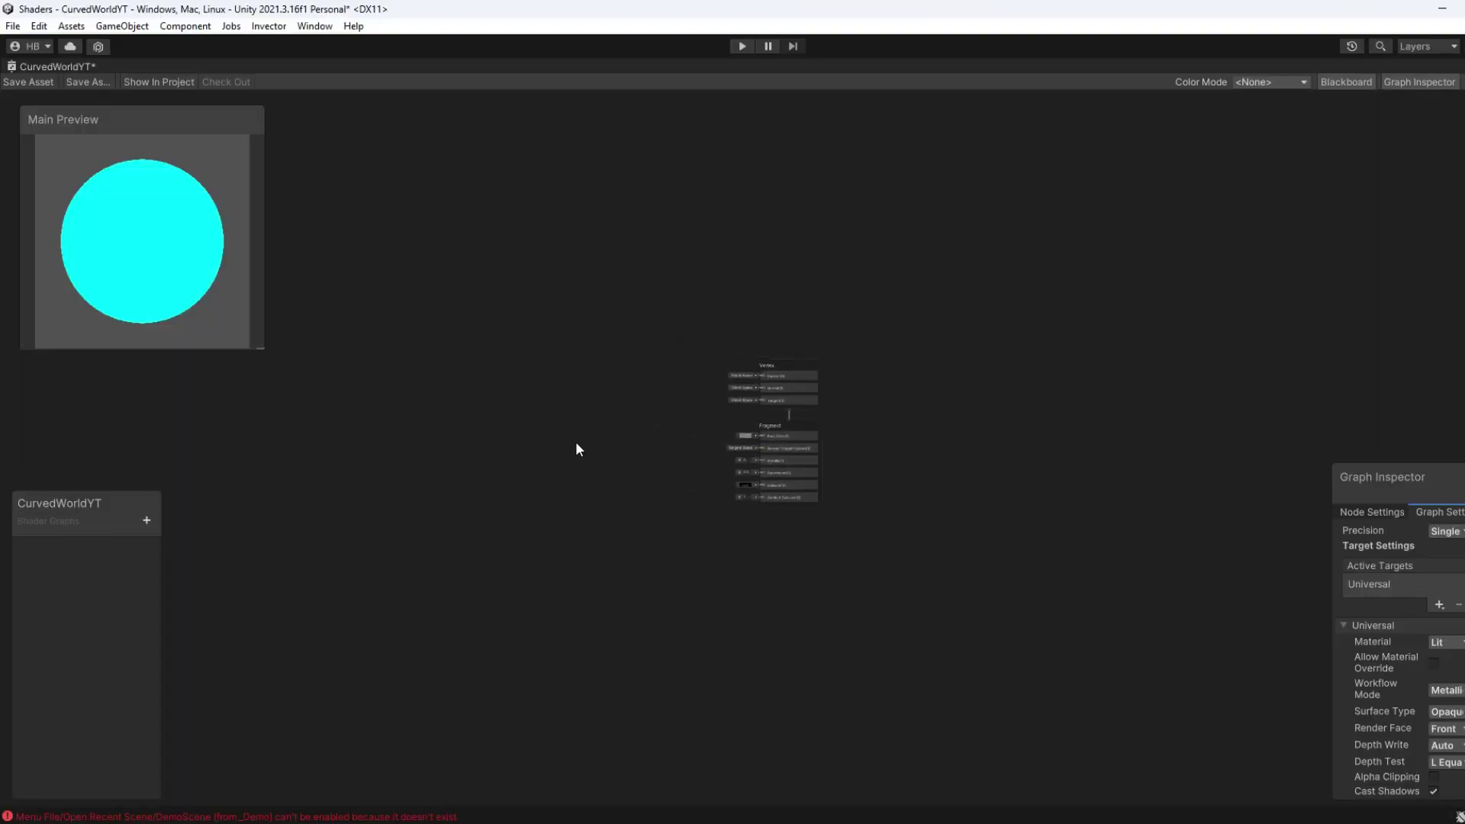
middle_drag(576, 448, 700, 470)
scroll(771, 472, up, 5)
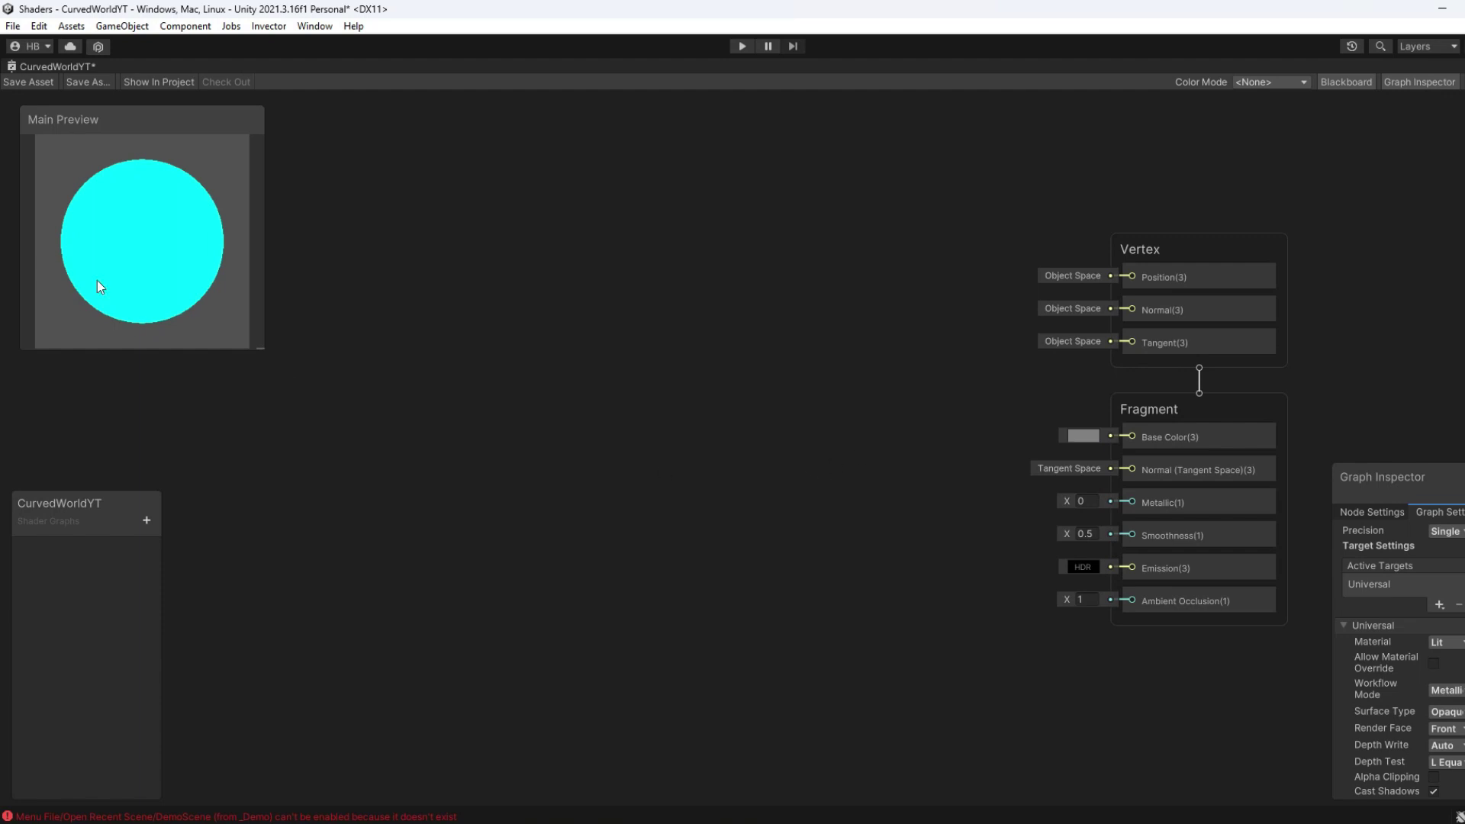
scroll(744, 523, down, 3)
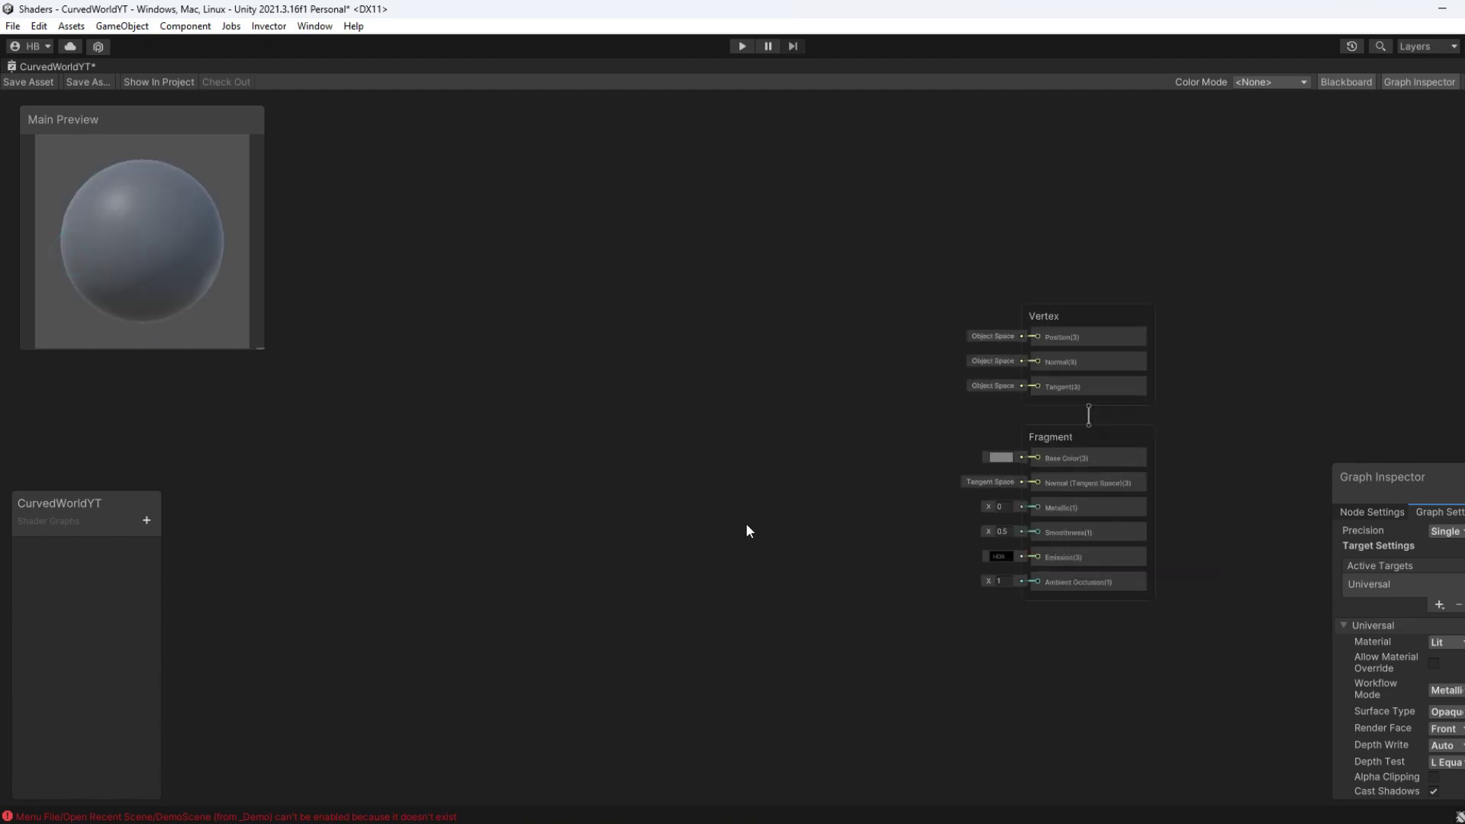
middle_drag(718, 501, 848, 477)
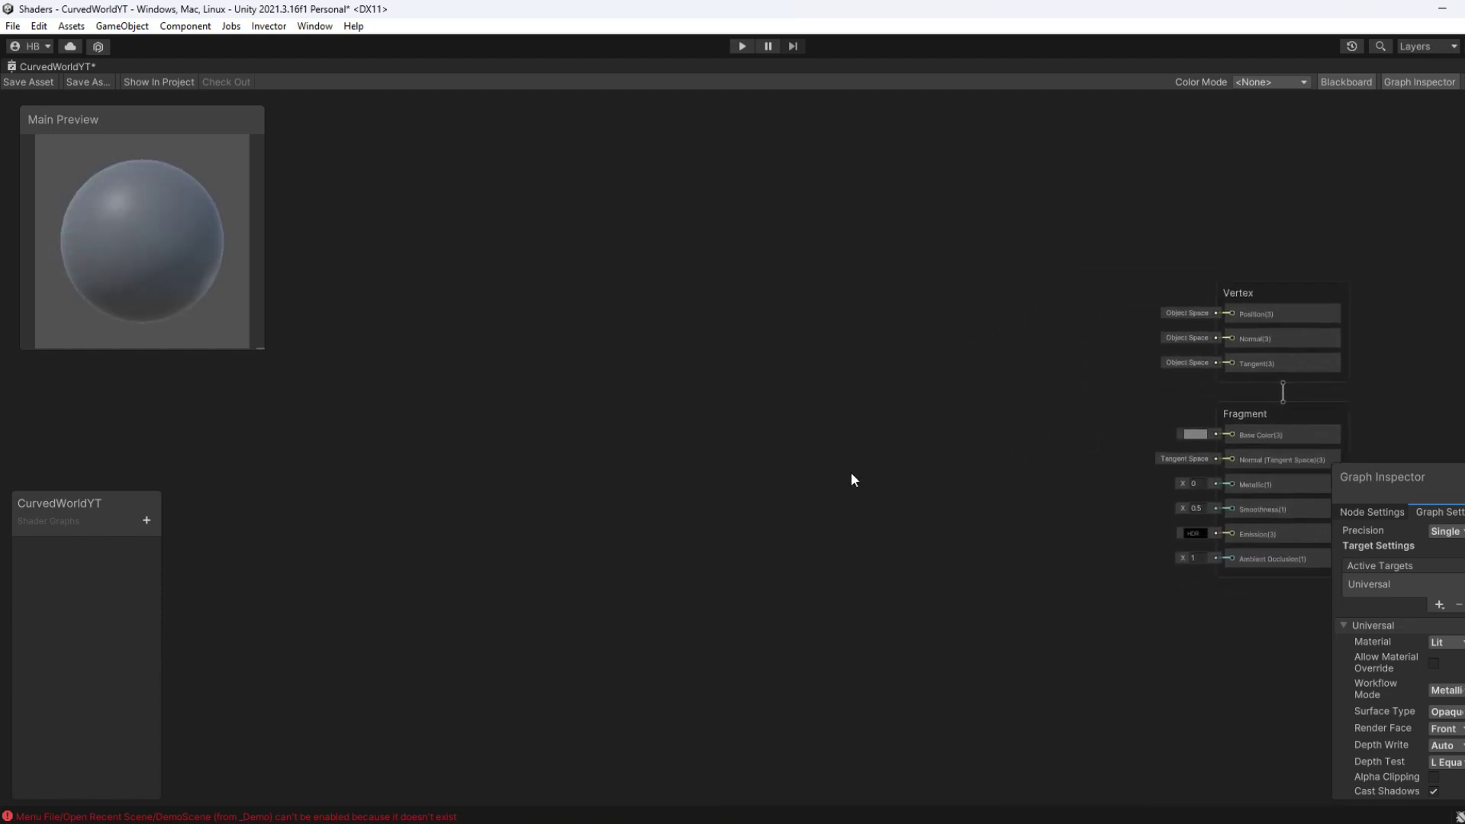
scroll(850, 472, down, 1)
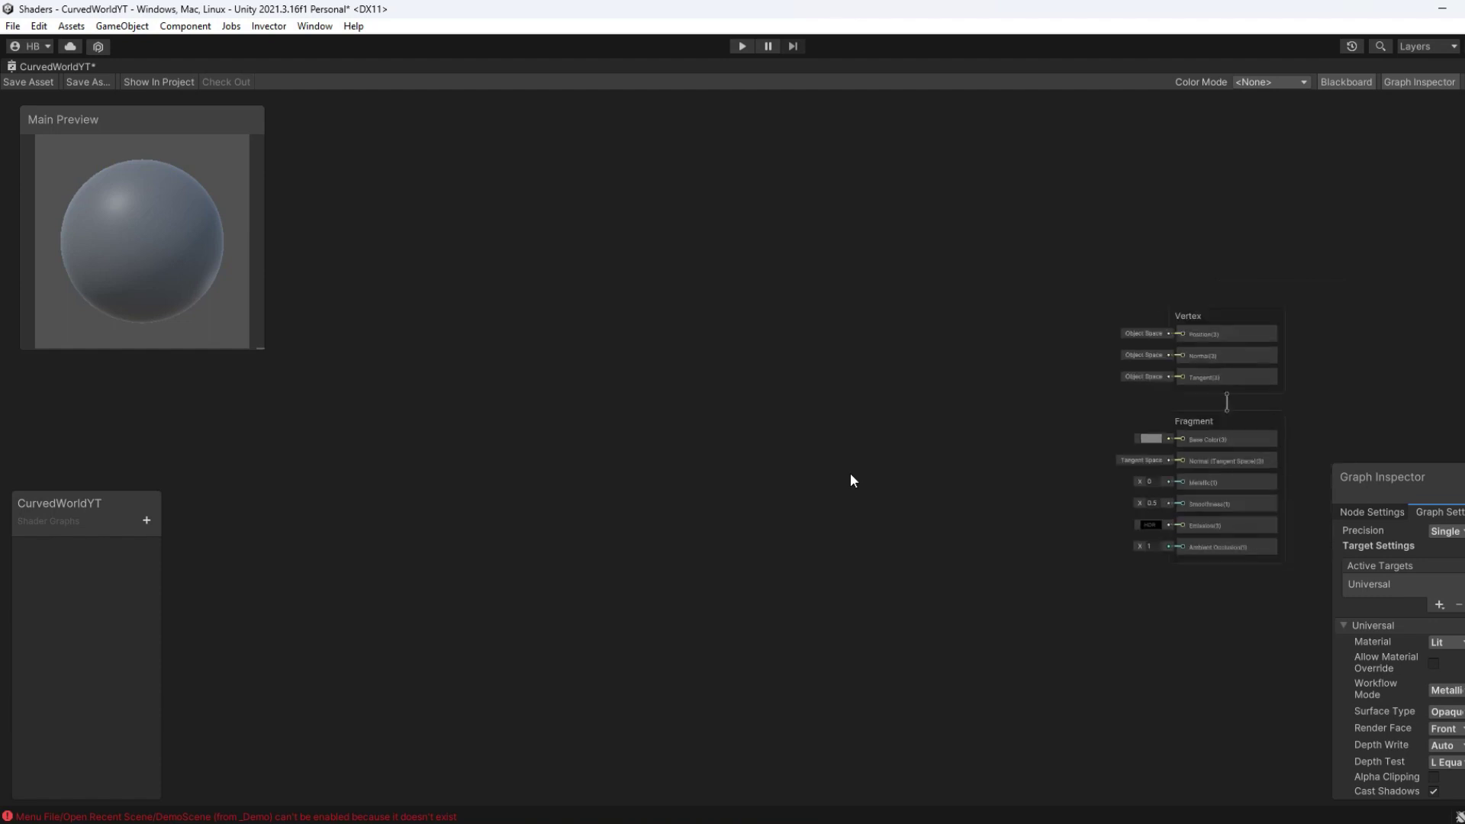
scroll(845, 444, up, 2)
scroll(732, 441, down, 1)
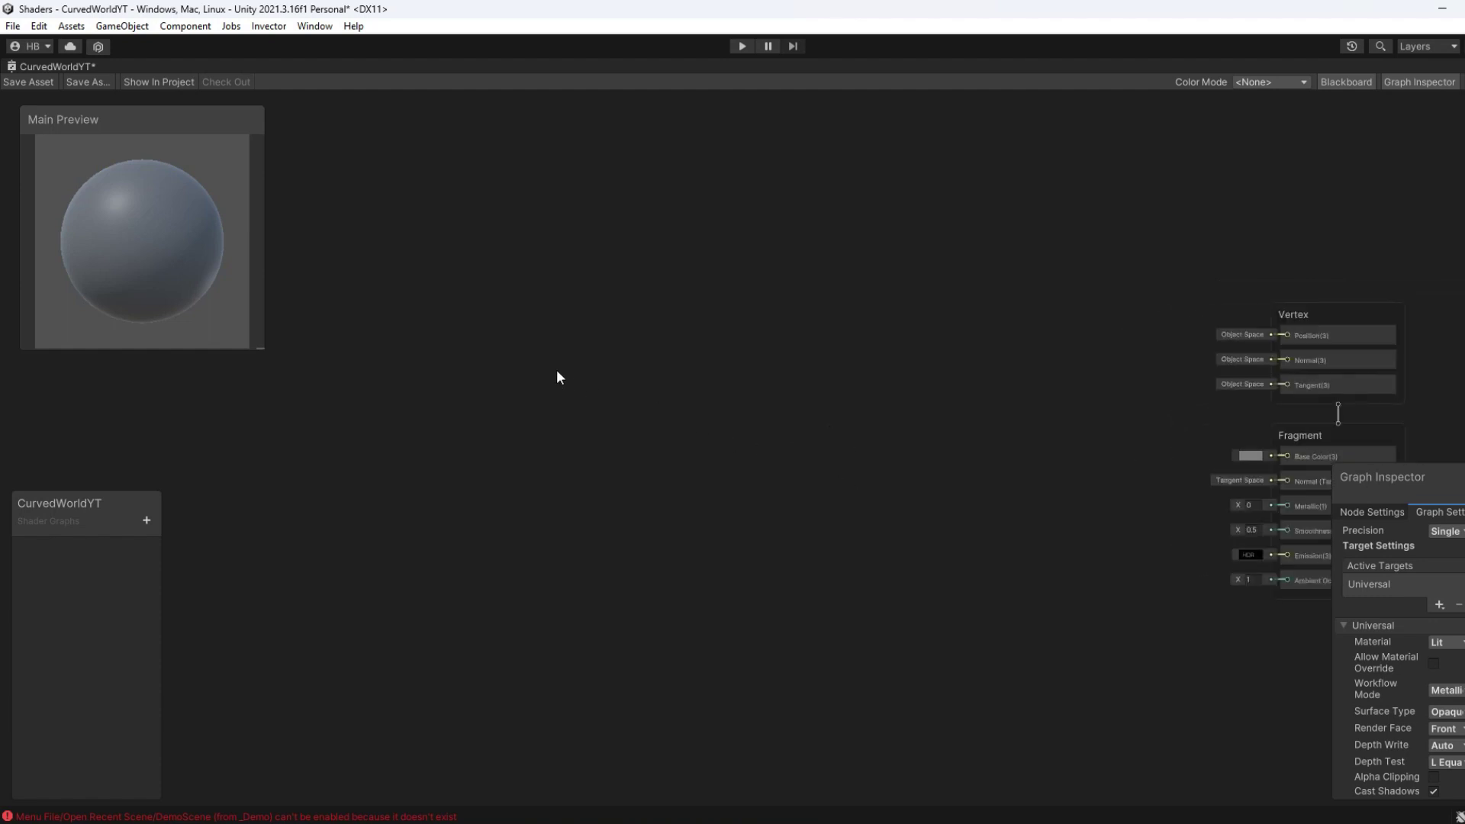
Step: Add a Position node and move it to the upper left of the graph
click(555, 371)
key(space)
text(posit)
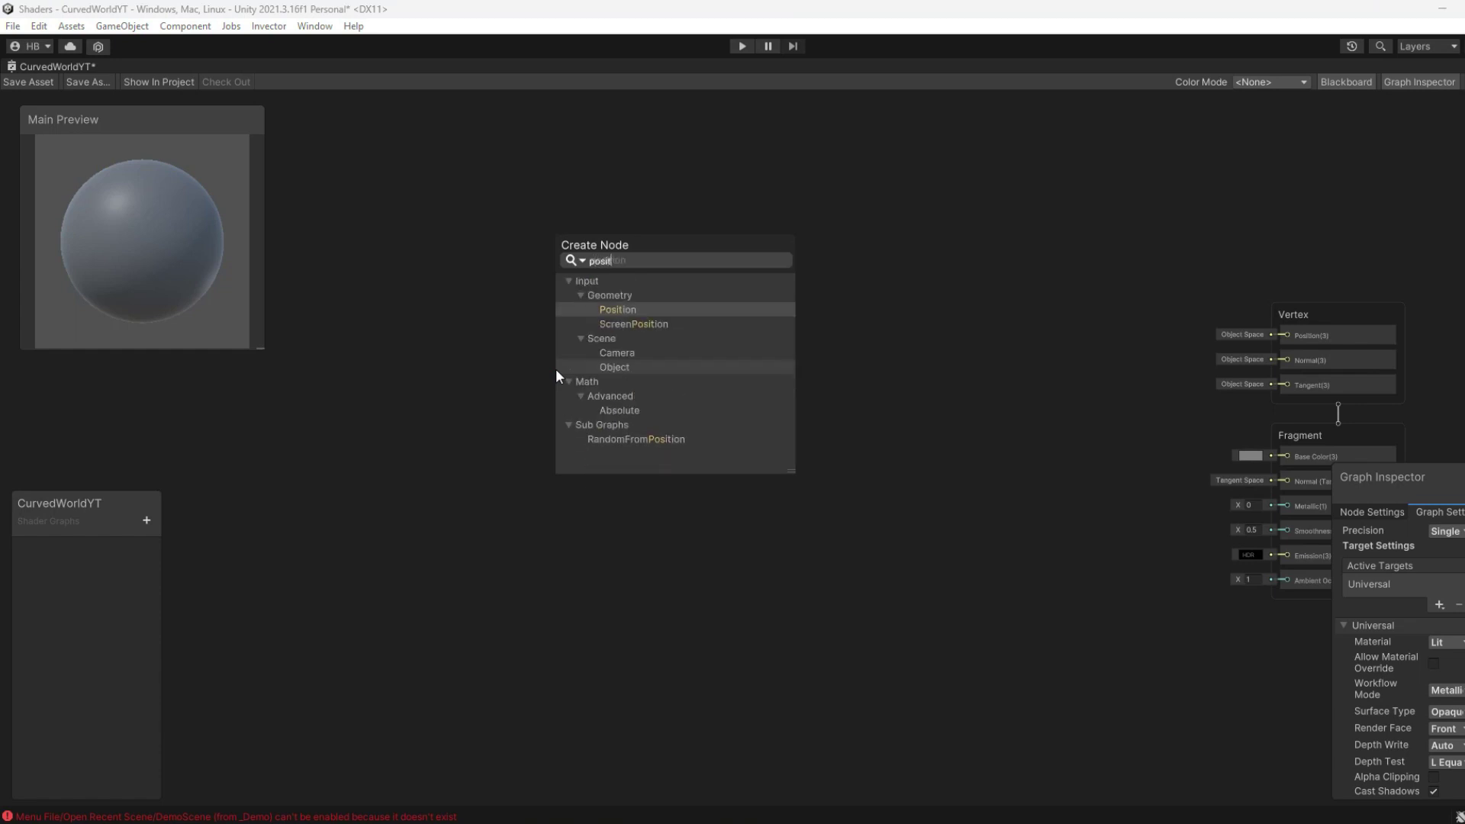
key(Return)
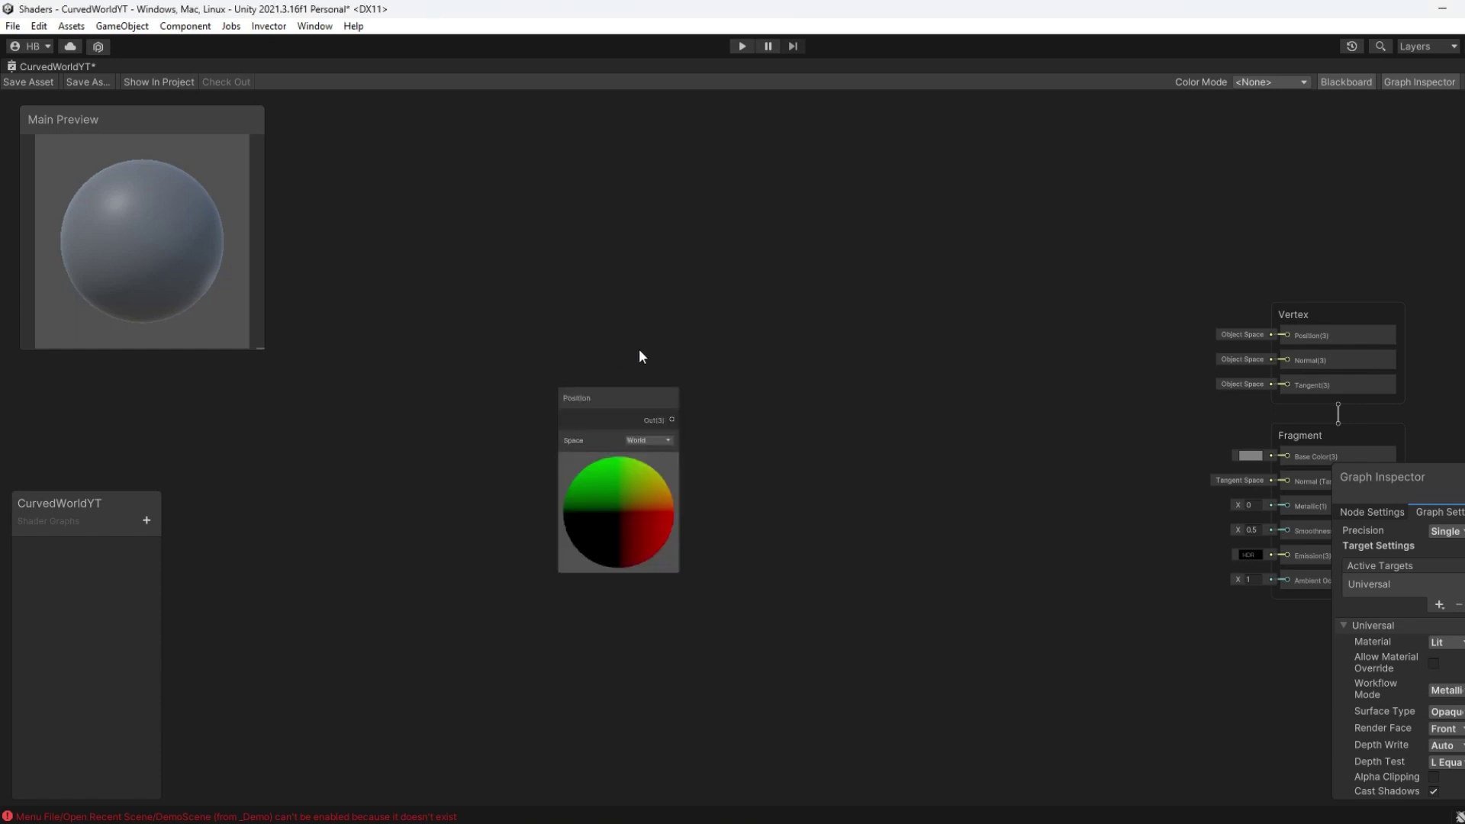
drag(626, 407, 500, 310)
click(644, 379)
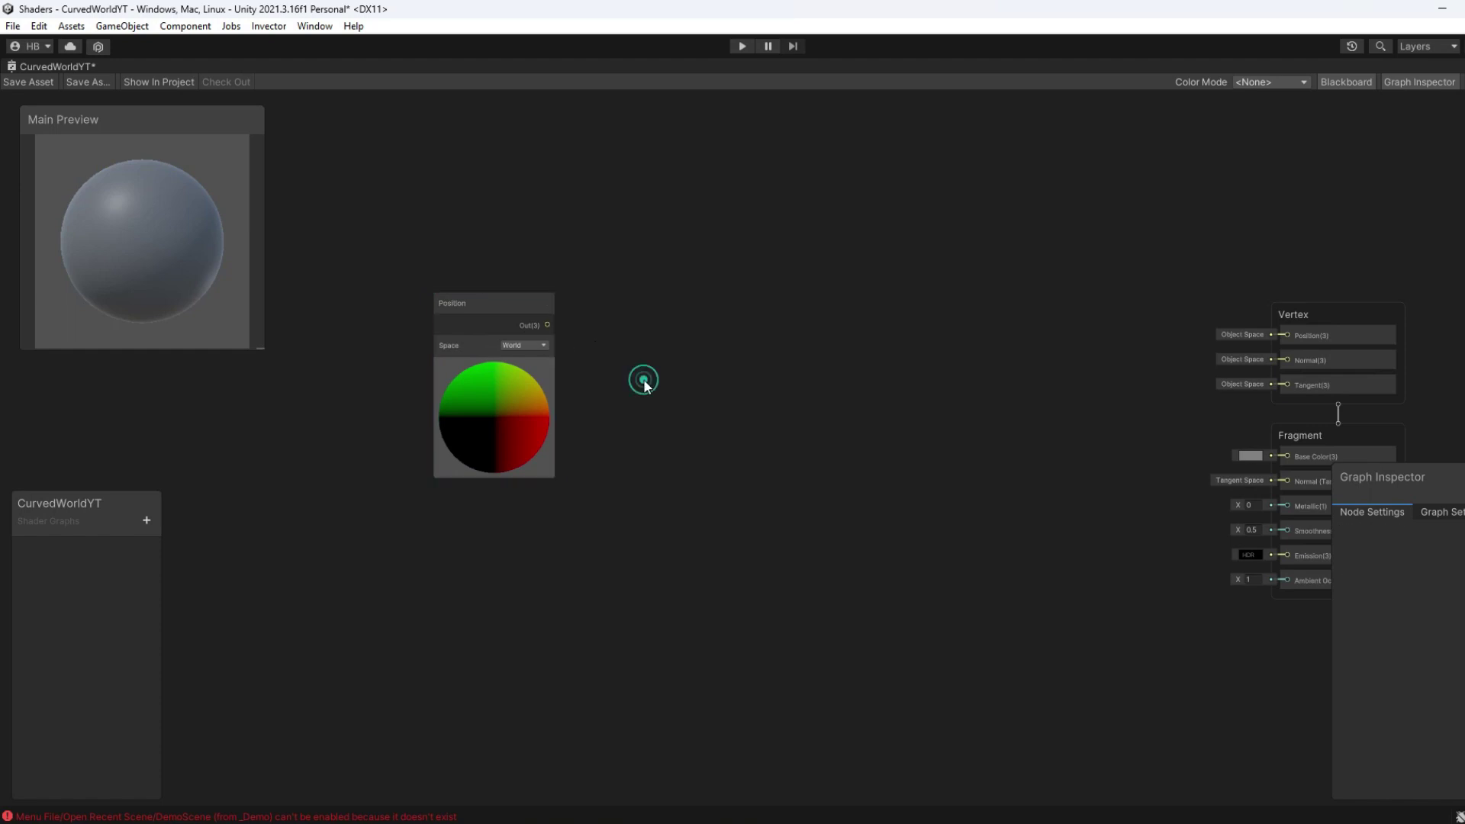
Step: Add a Camera node and place it below the Position node
key(space)
text(camer)
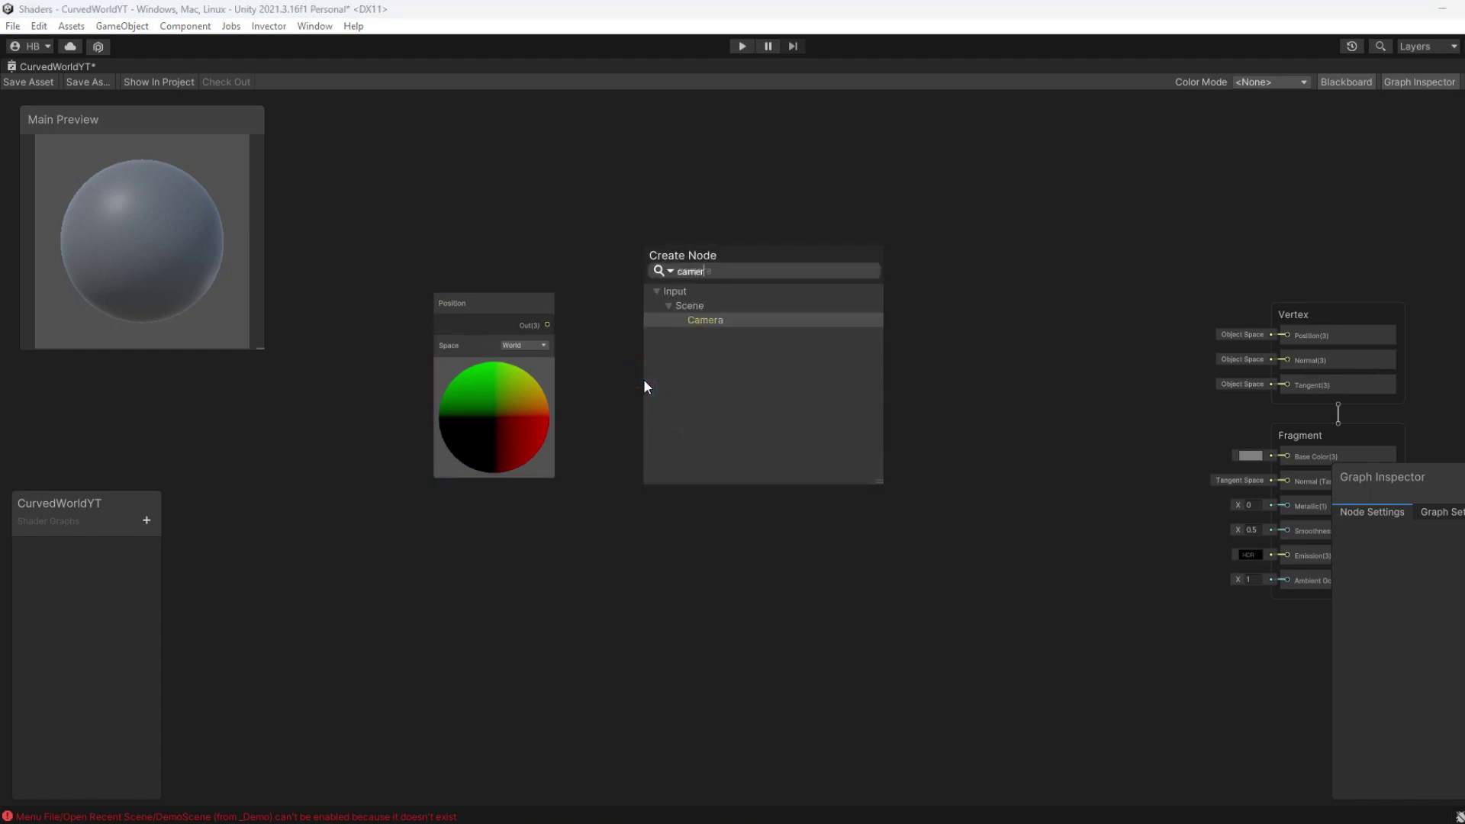
click(748, 321)
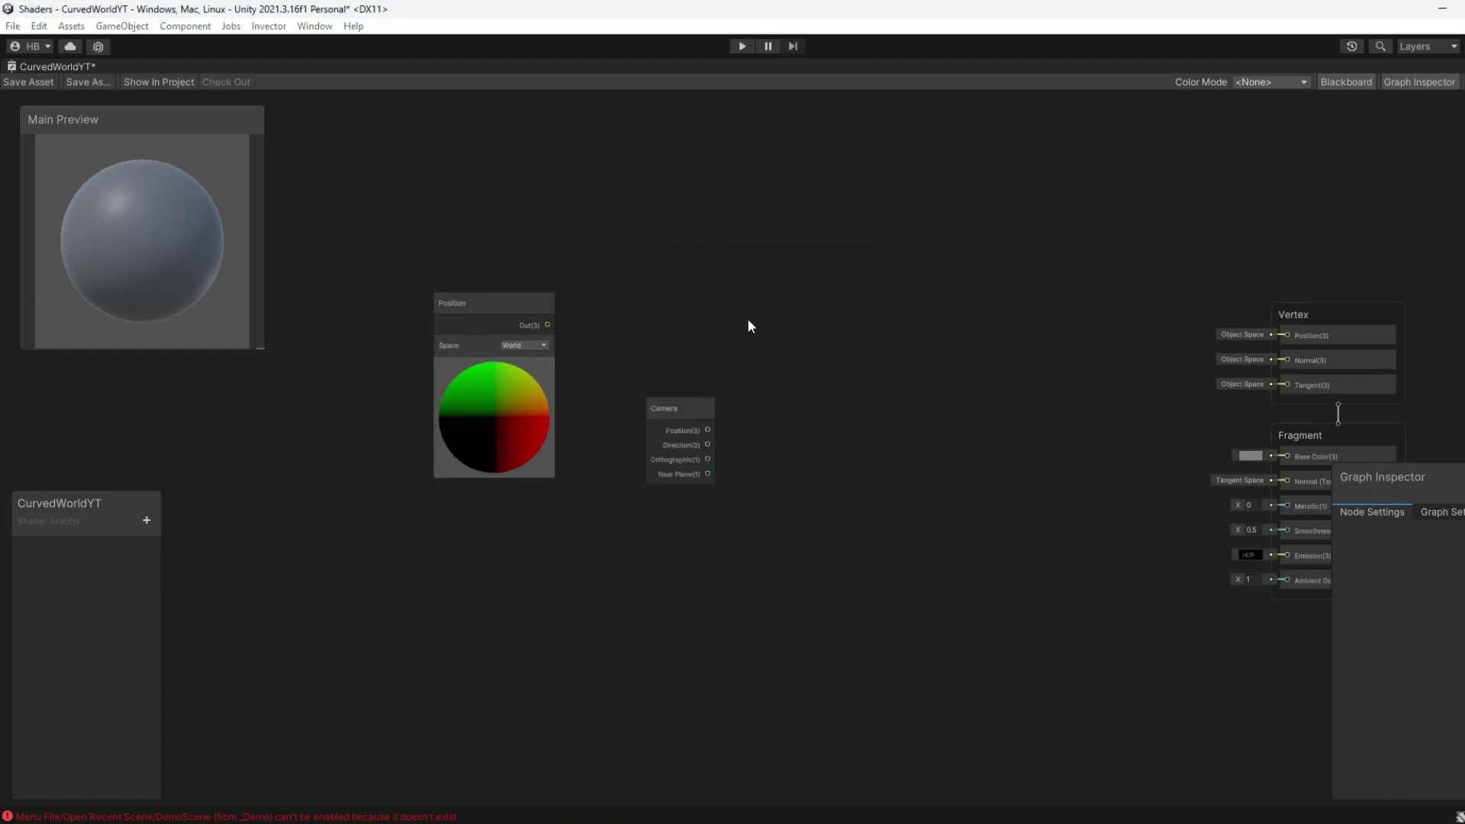
click(694, 410)
drag(693, 410, 531, 510)
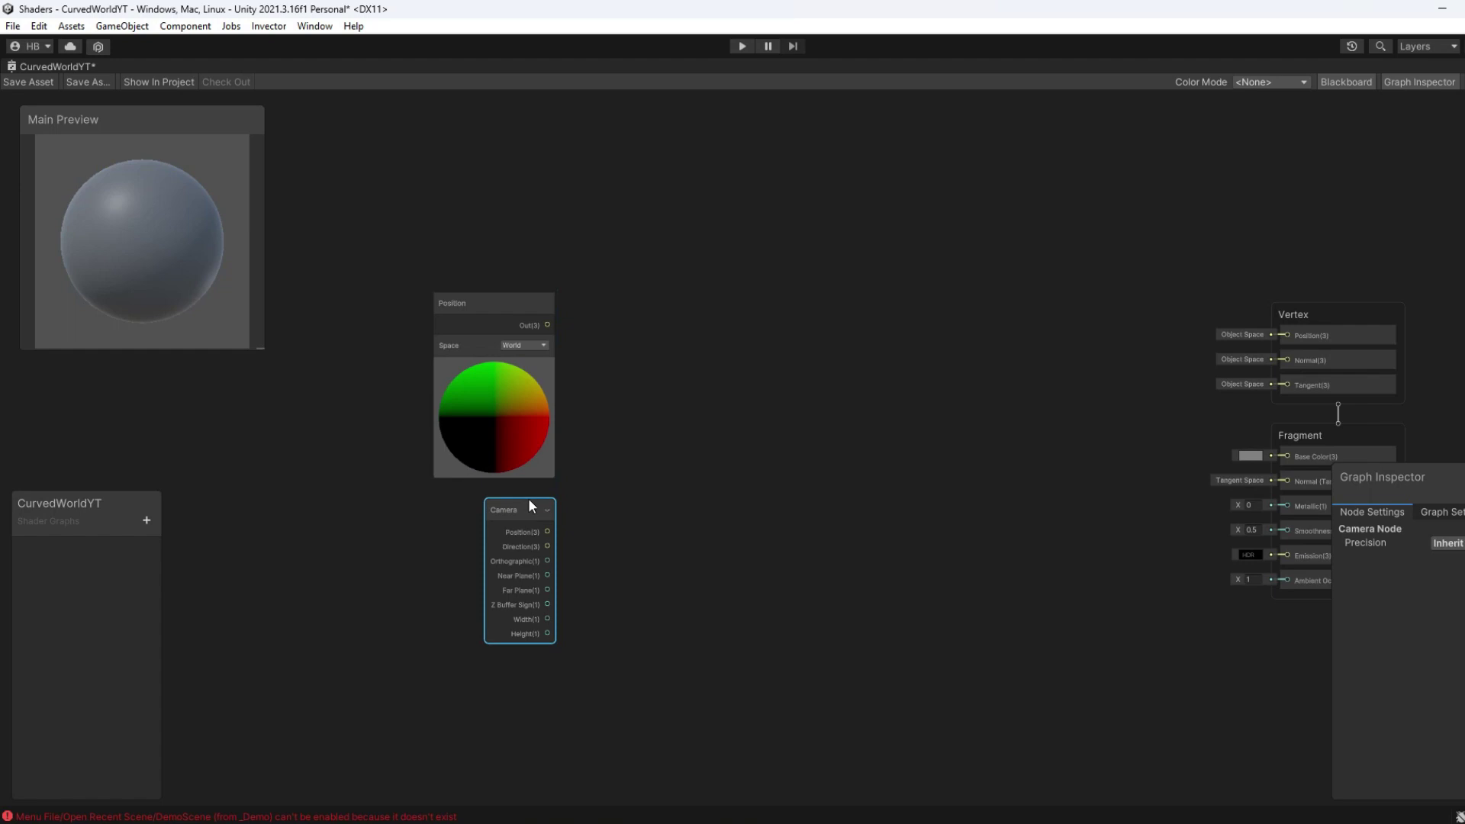
click(716, 490)
Step: Add a Subtract node to the graph
key(space)
text(subtr)
key(Return)
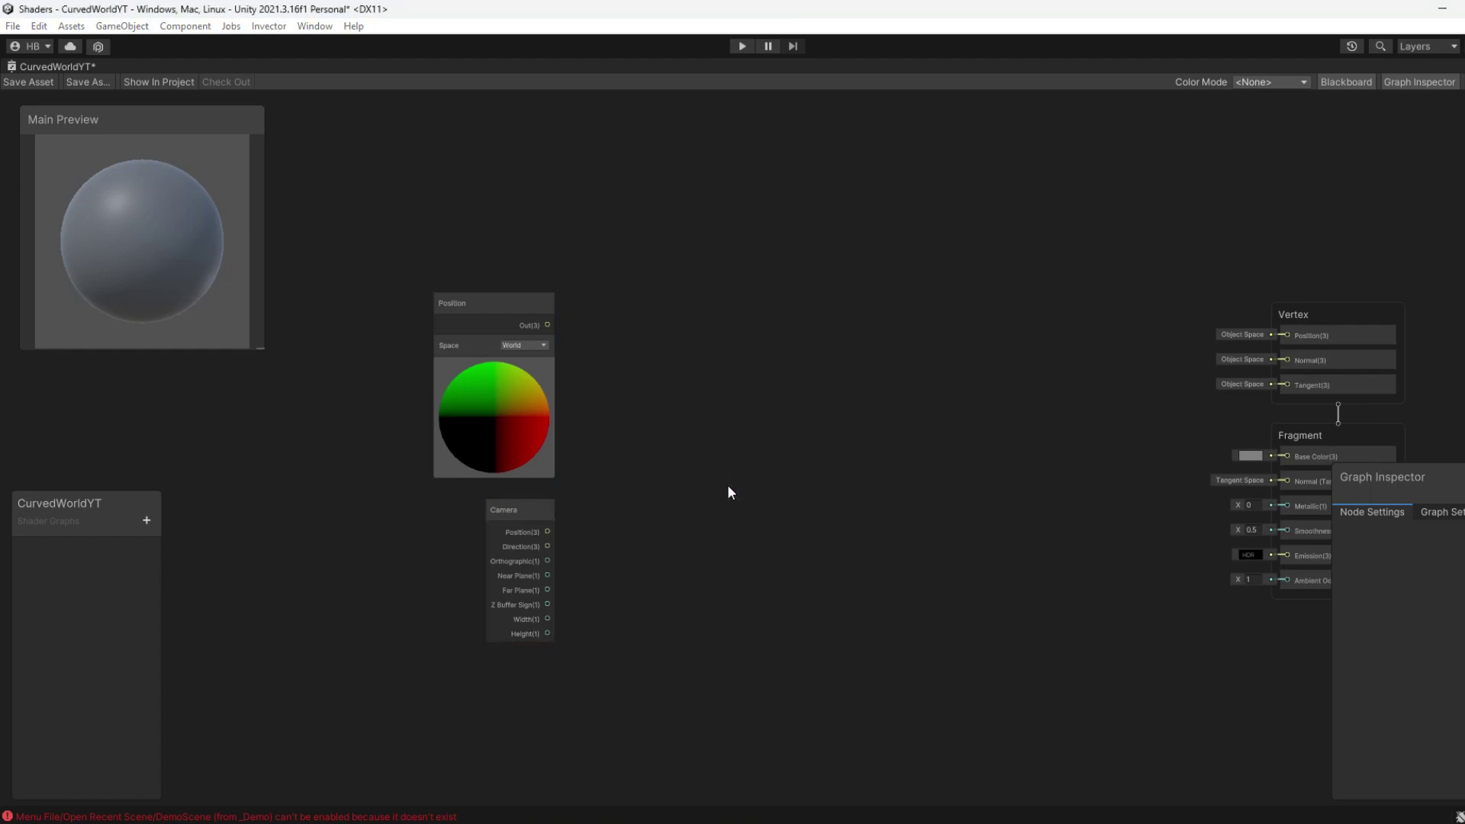
Step: Wire world Position into Subtract A and Camera Position into Subtract B
drag(790, 505, 698, 393)
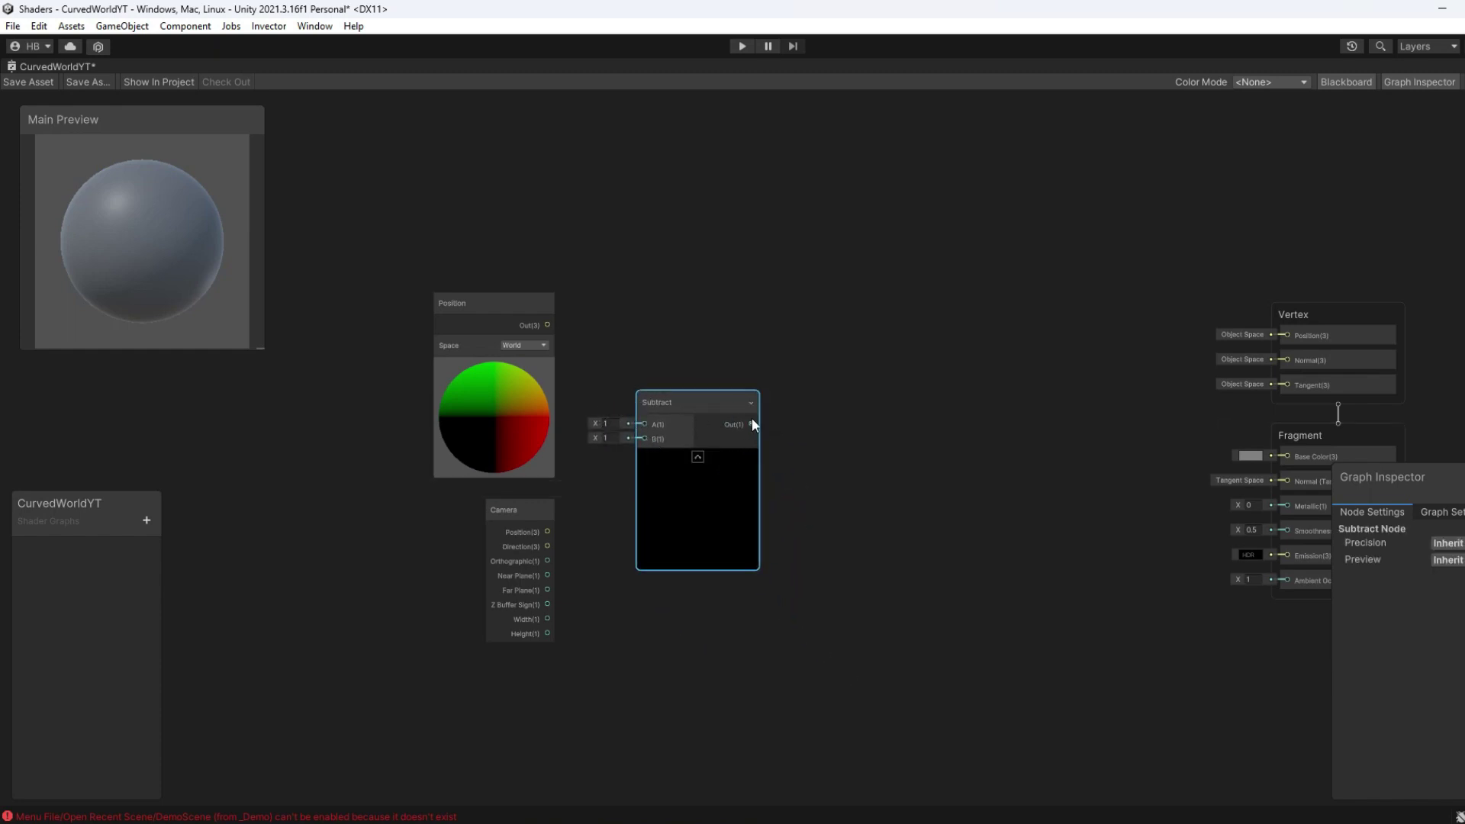
click(540, 328)
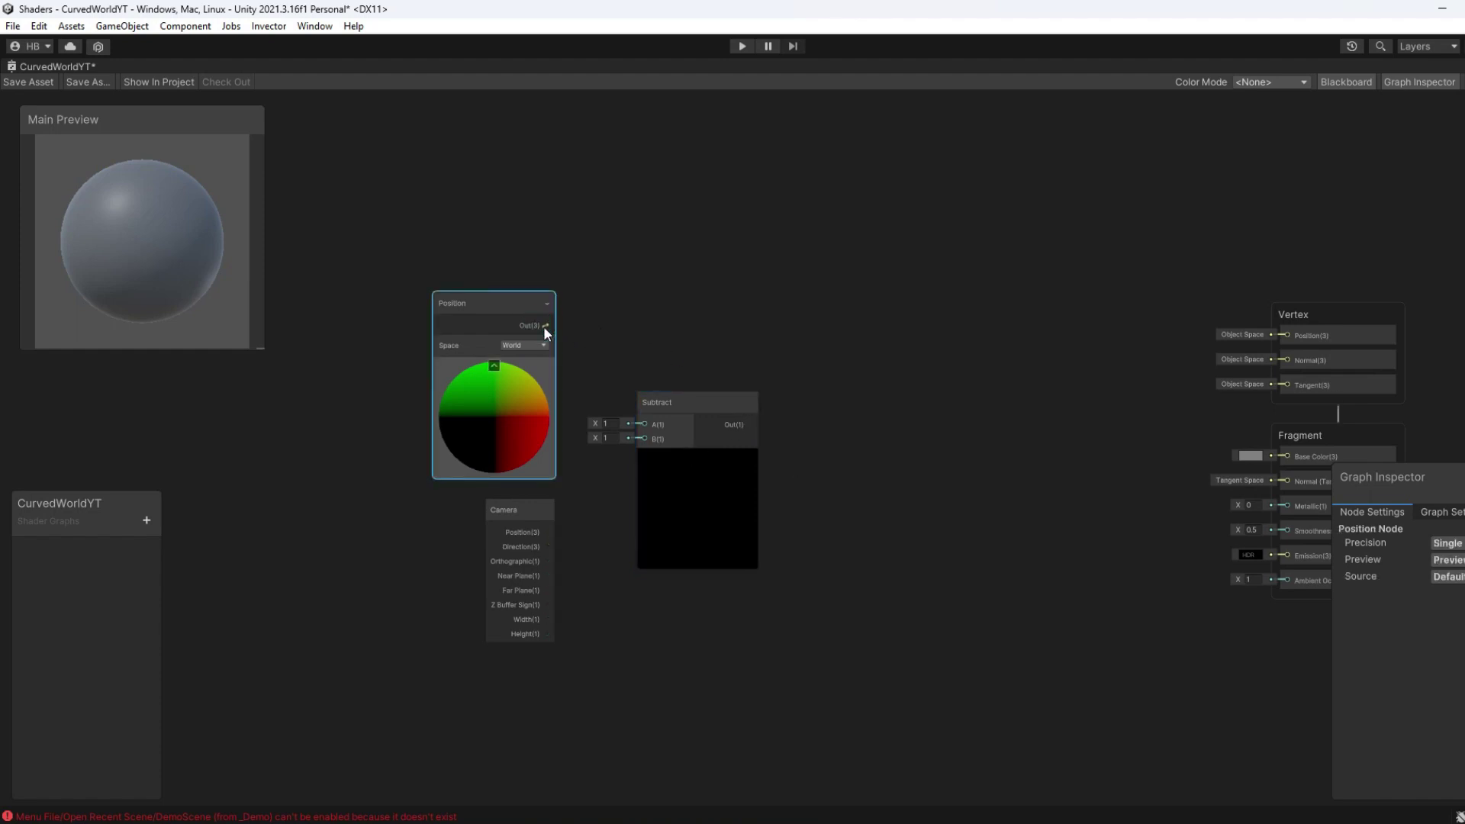
drag(546, 327, 643, 424)
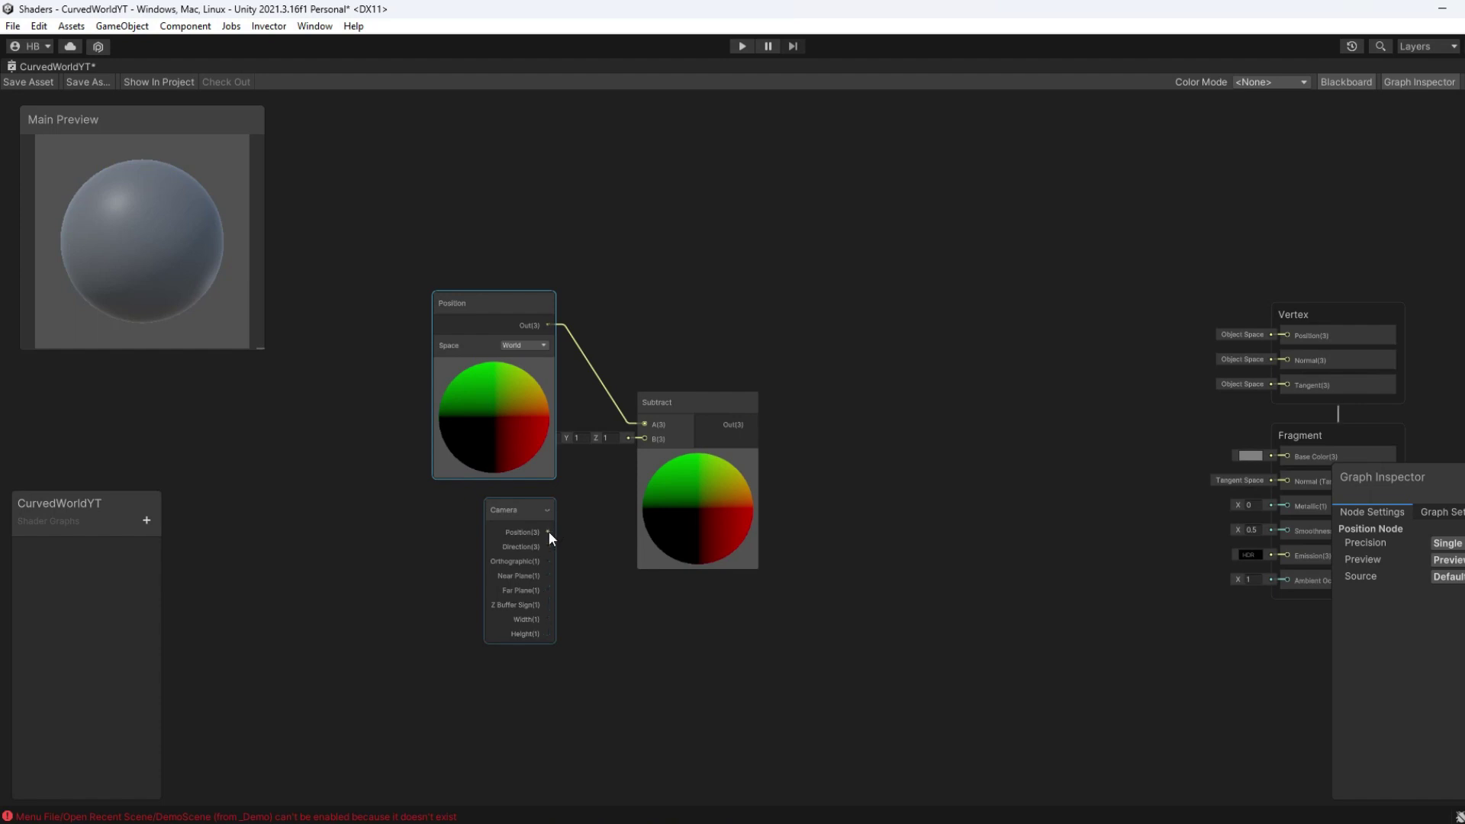
drag(548, 532, 644, 438)
drag(702, 399, 697, 409)
drag(669, 496, 643, 524)
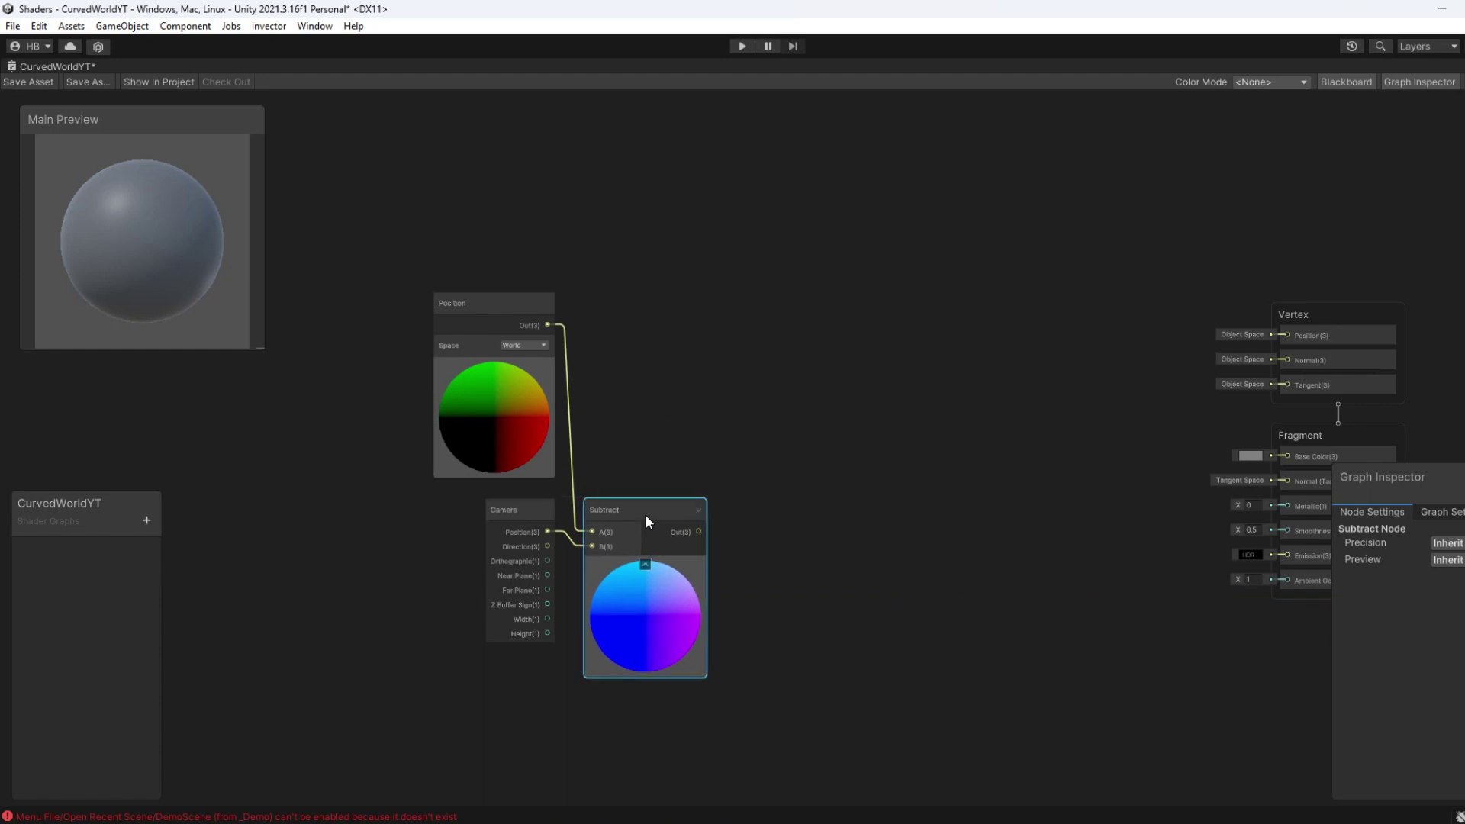
scroll(750, 613, up, 4)
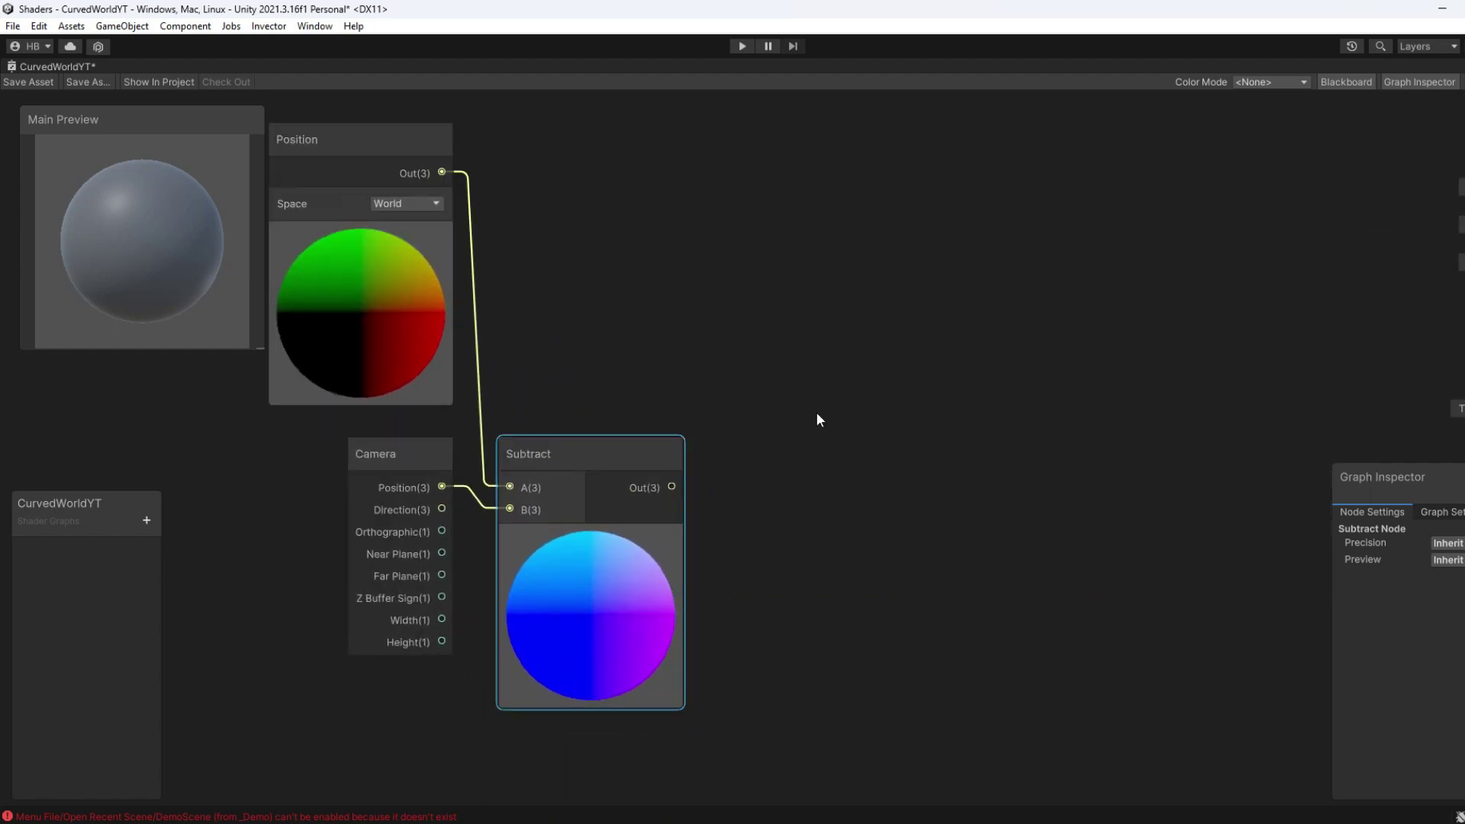
click(940, 544)
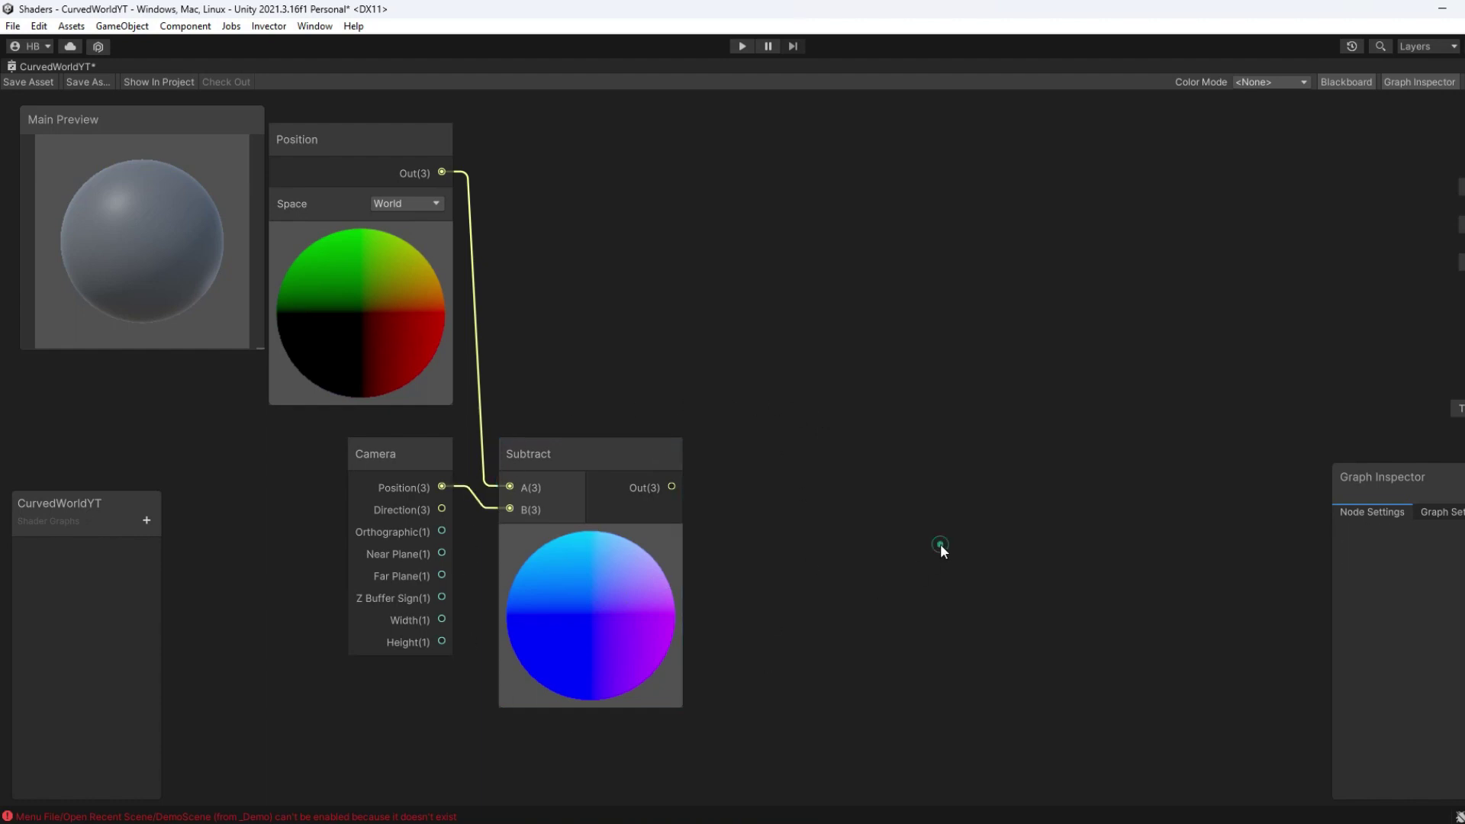
Step: Add a Split node and place it to the right of Subtract
key(space)
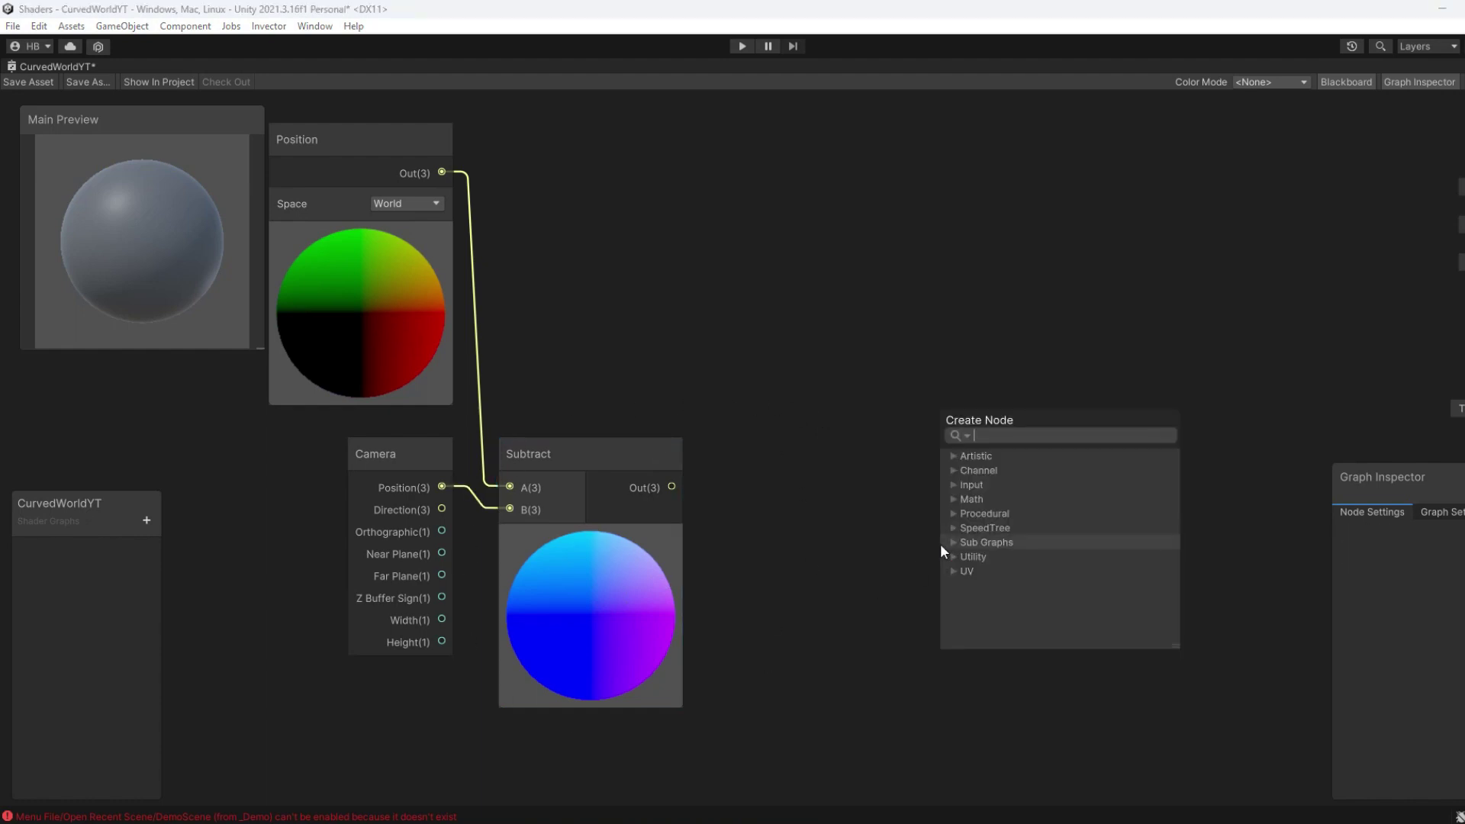
text(split)
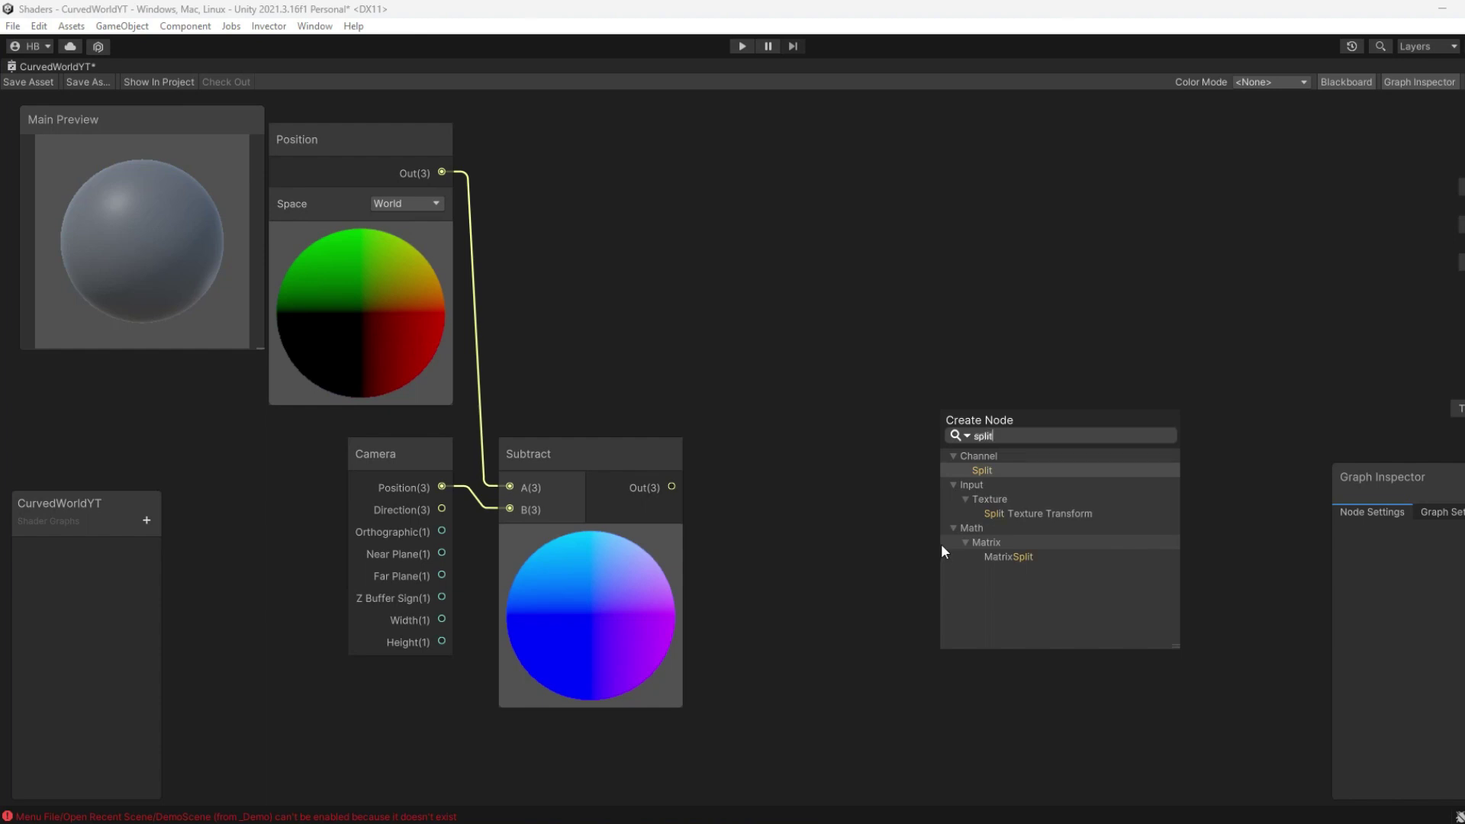
click(1060, 470)
drag(1013, 572, 873, 444)
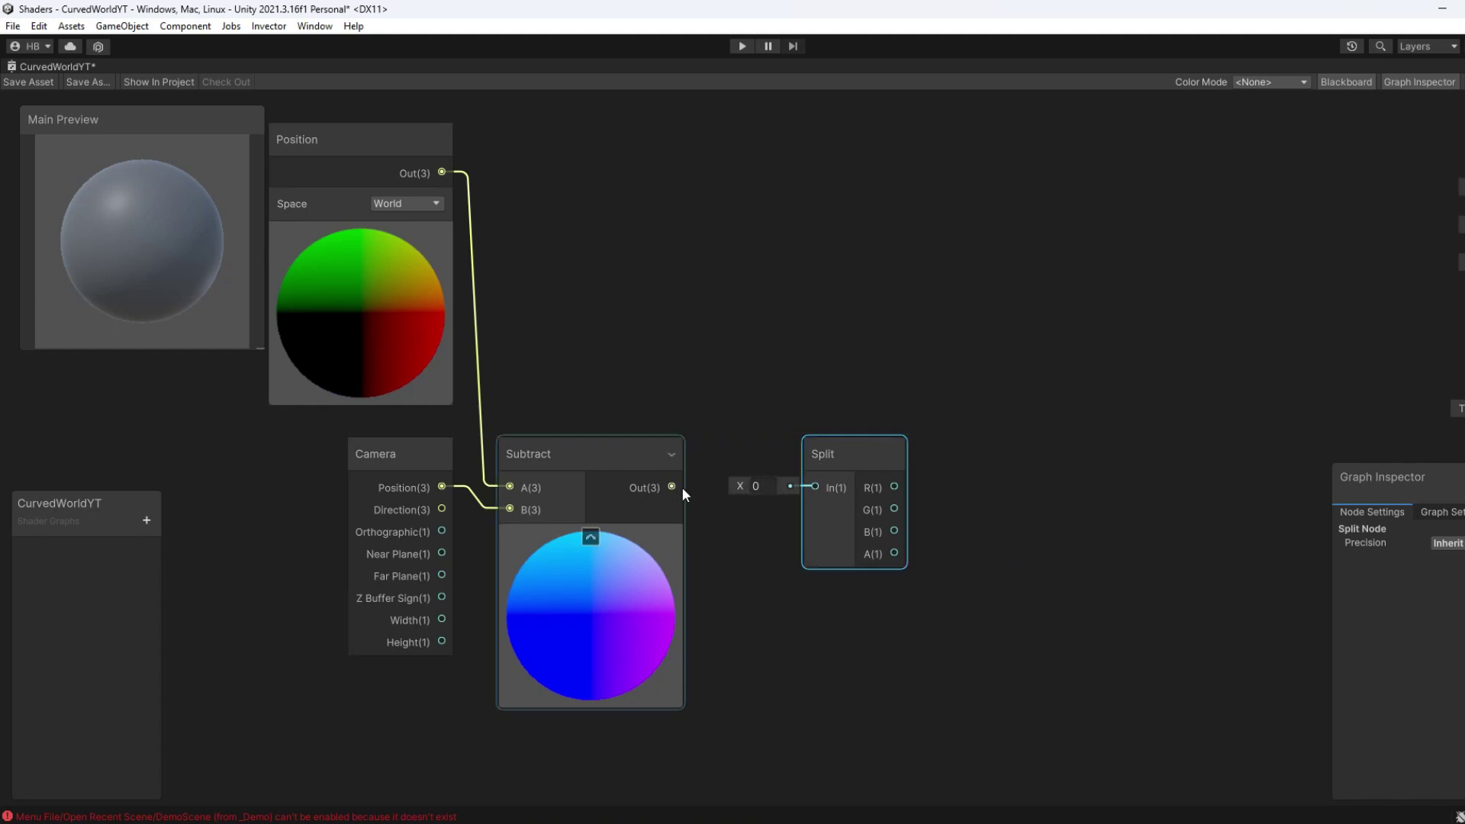
Step: Connect Subtract's Out to Split's In, then shift the four connected nodes left
drag(680, 488, 813, 487)
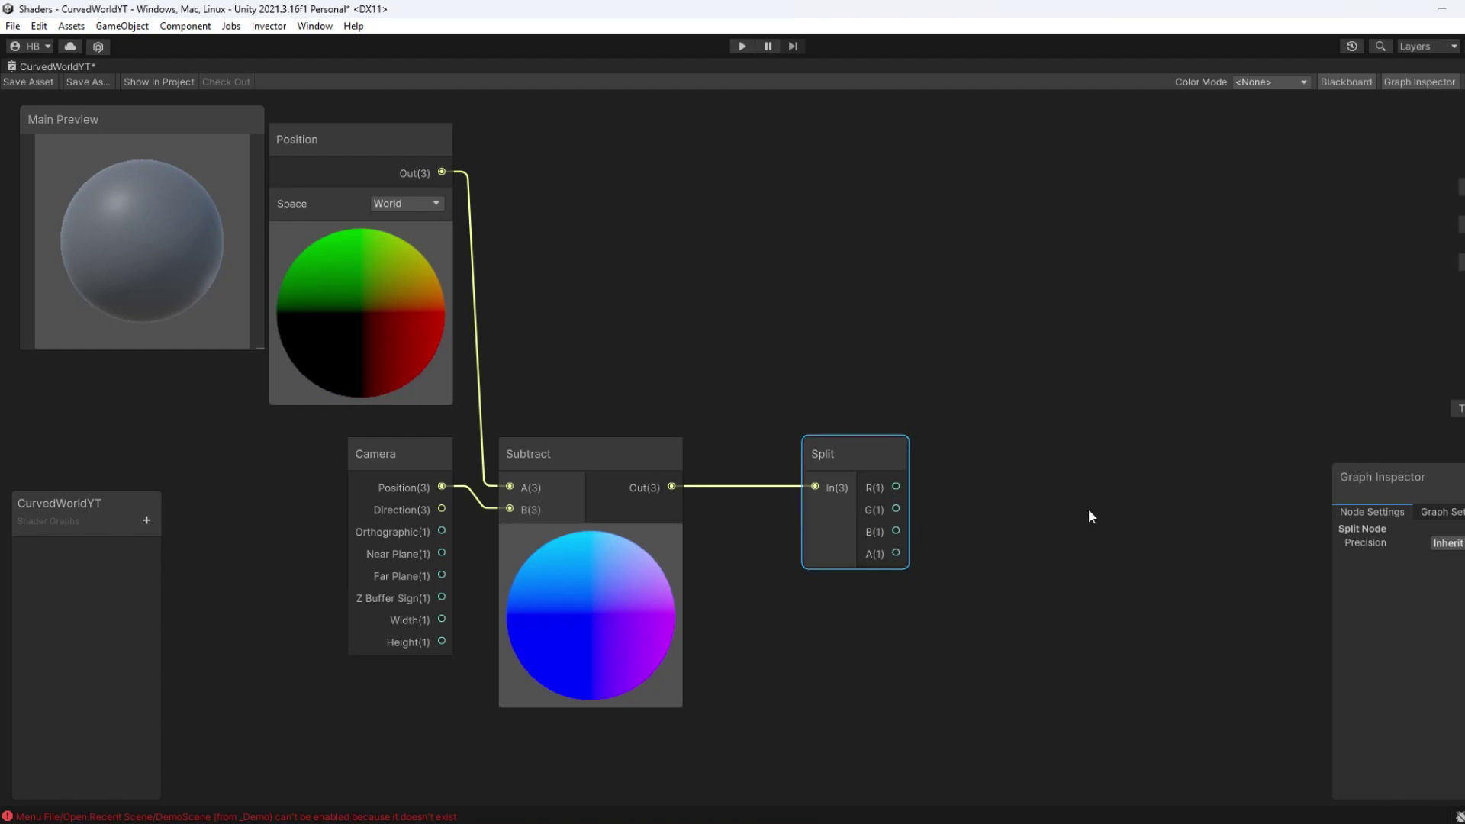
middle_drag(1089, 508, 821, 534)
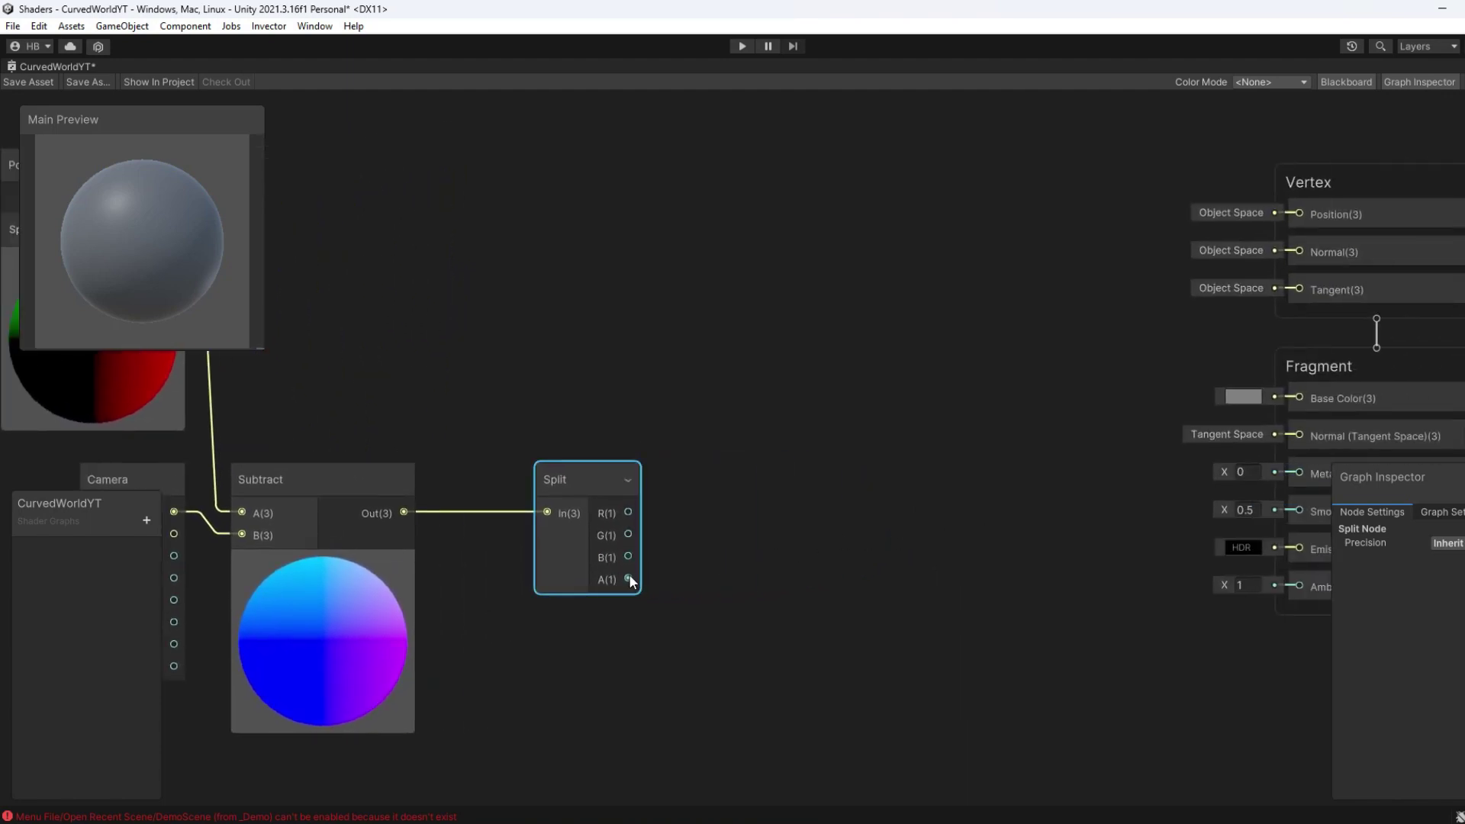
click(703, 574)
scroll(739, 542, down, 5)
drag(733, 683, 122, 389)
middle_drag(444, 462, 813, 386)
scroll(839, 427, up, 6)
middle_drag(891, 496, 1054, 463)
click(1055, 463)
scroll(1091, 452, down, 2)
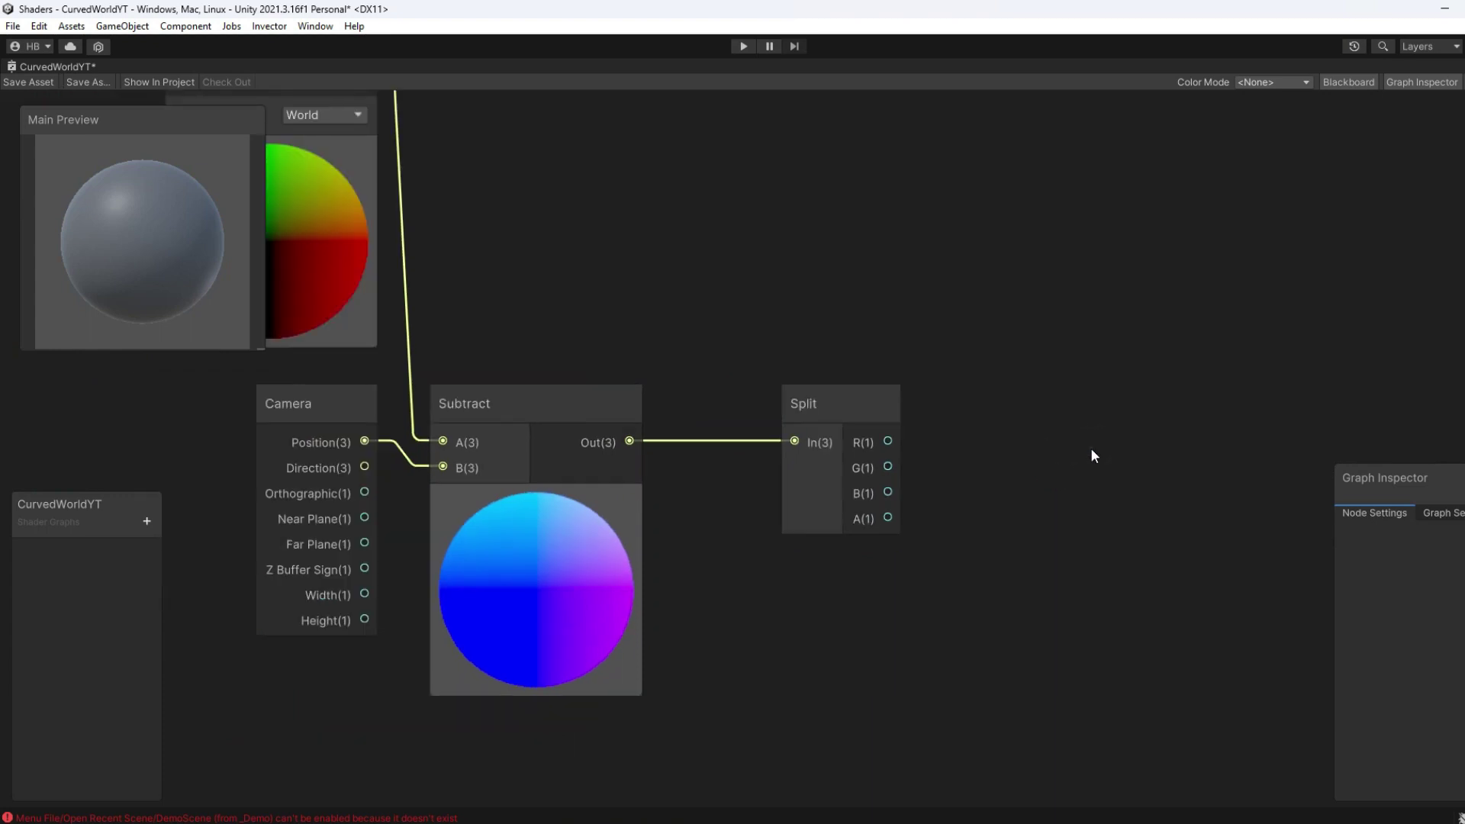
Step: Add a Power node with exponent 2 and feed Split's B channel into its A input
key(space)
text(power)
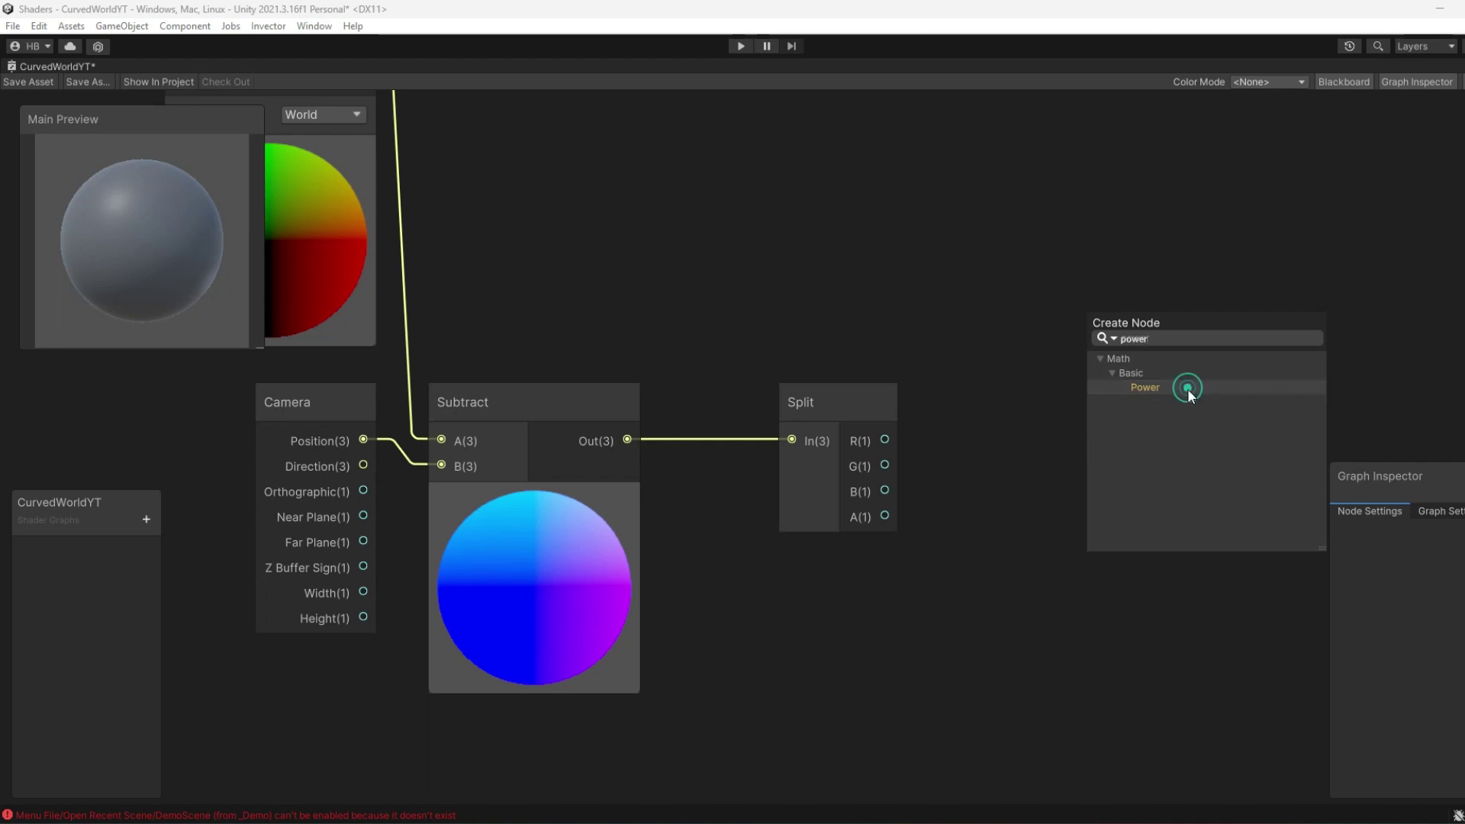
click(1187, 388)
drag(1179, 472, 1117, 386)
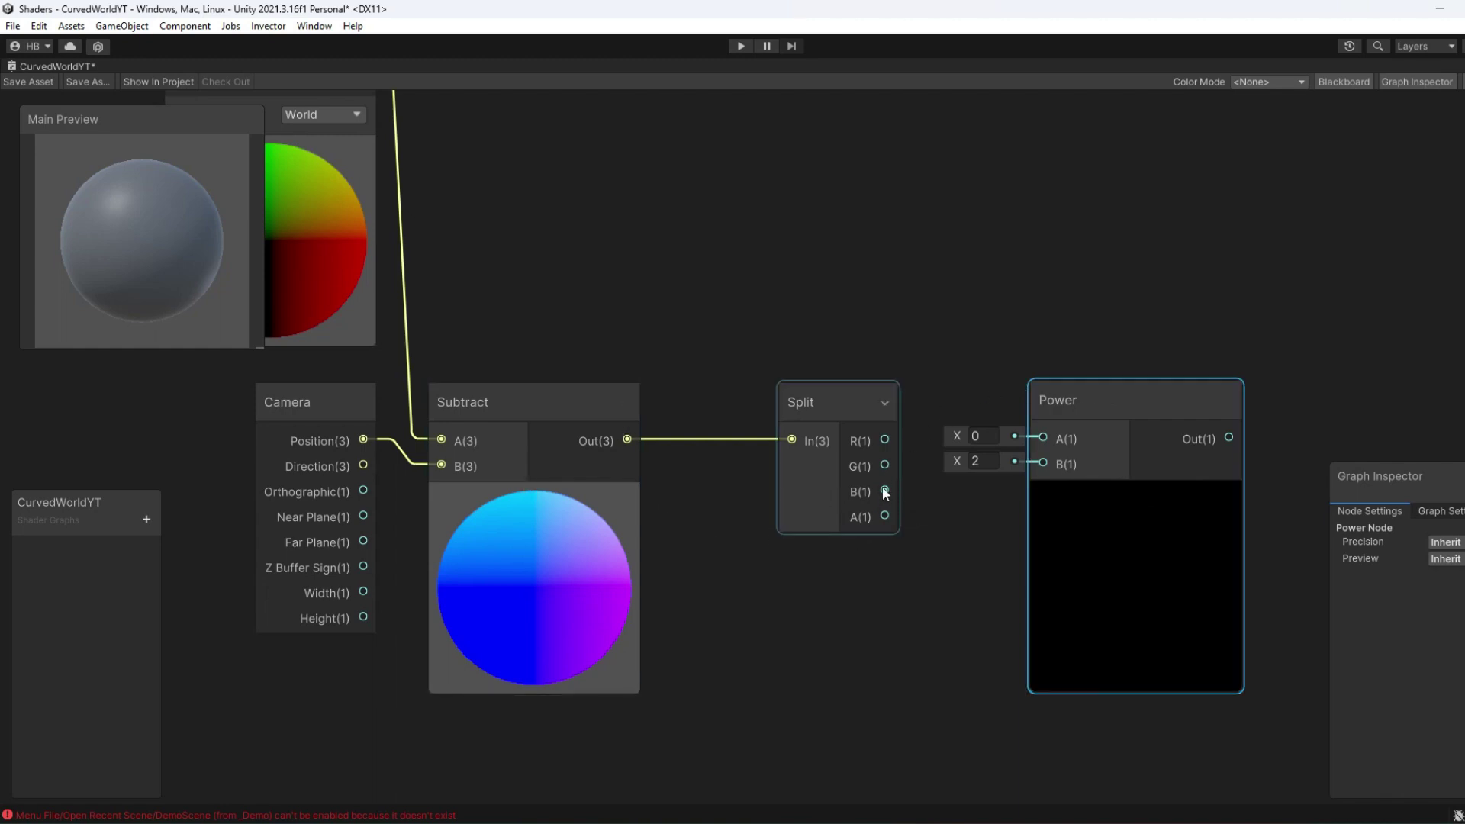
drag(884, 490, 1027, 436)
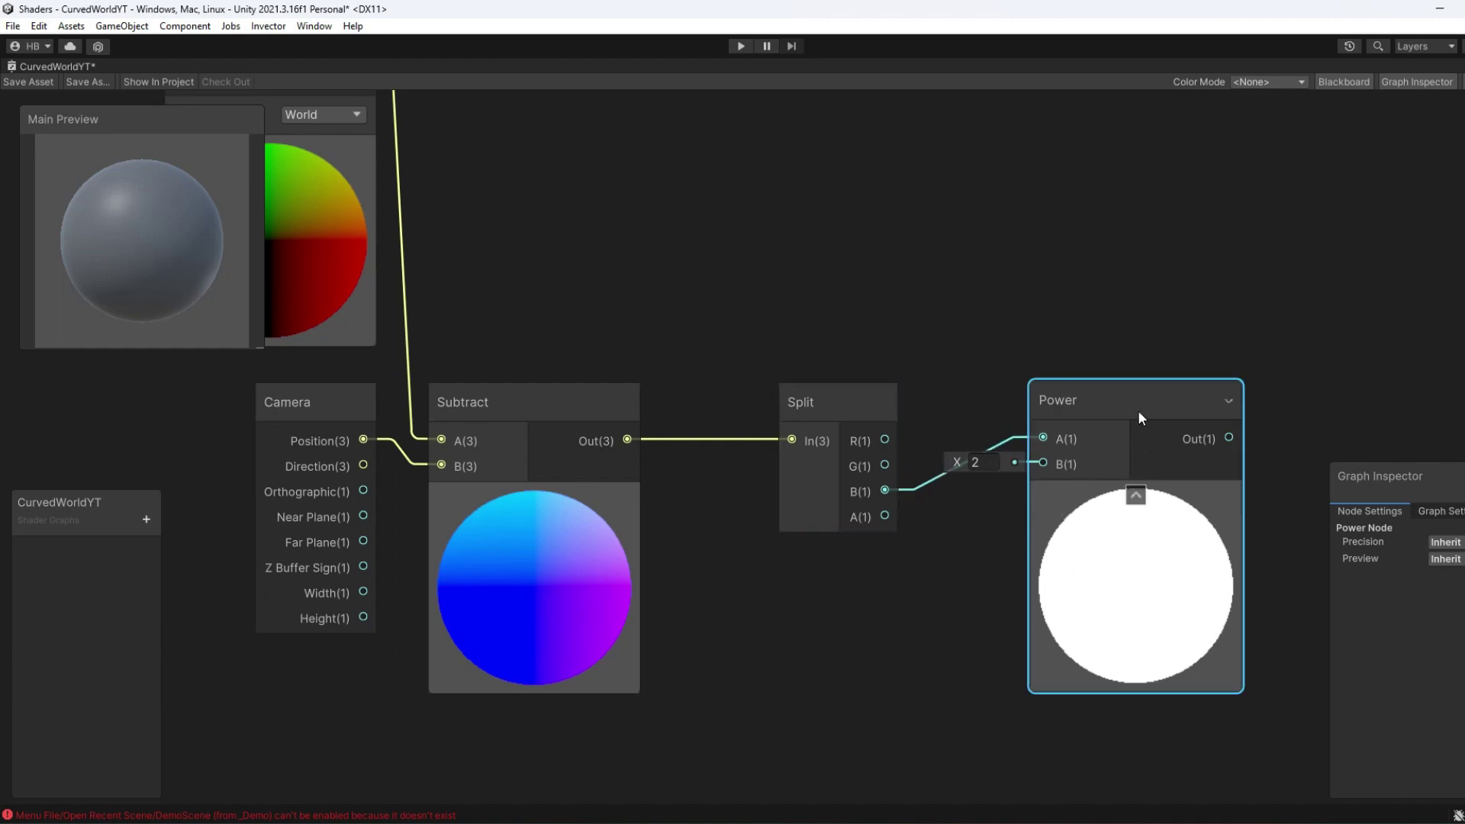
drag(1134, 404, 1104, 409)
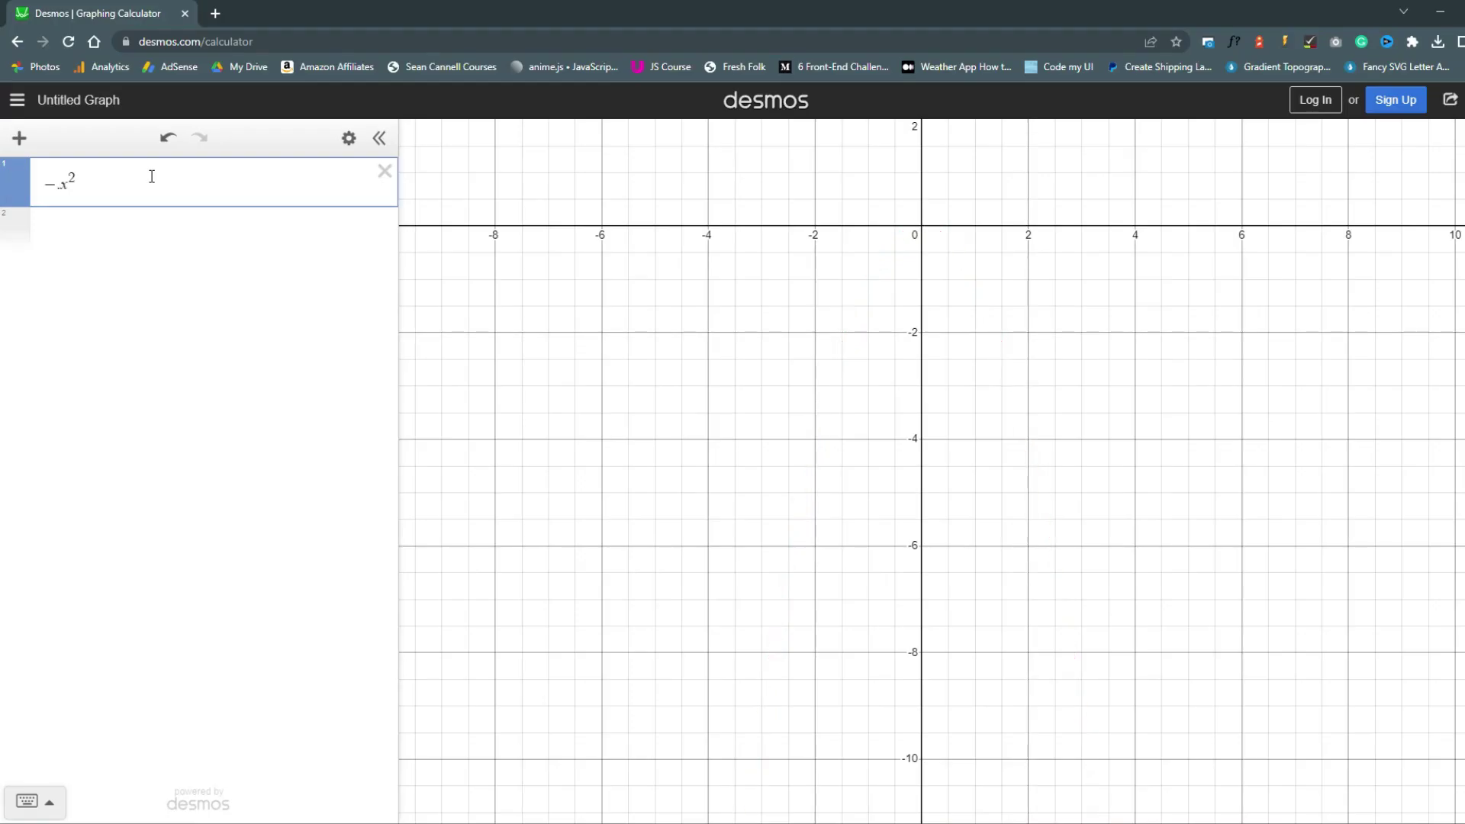
Step: Change the Desmos expression to -.01x² and zoom out to show the flatter curve
text(.1)
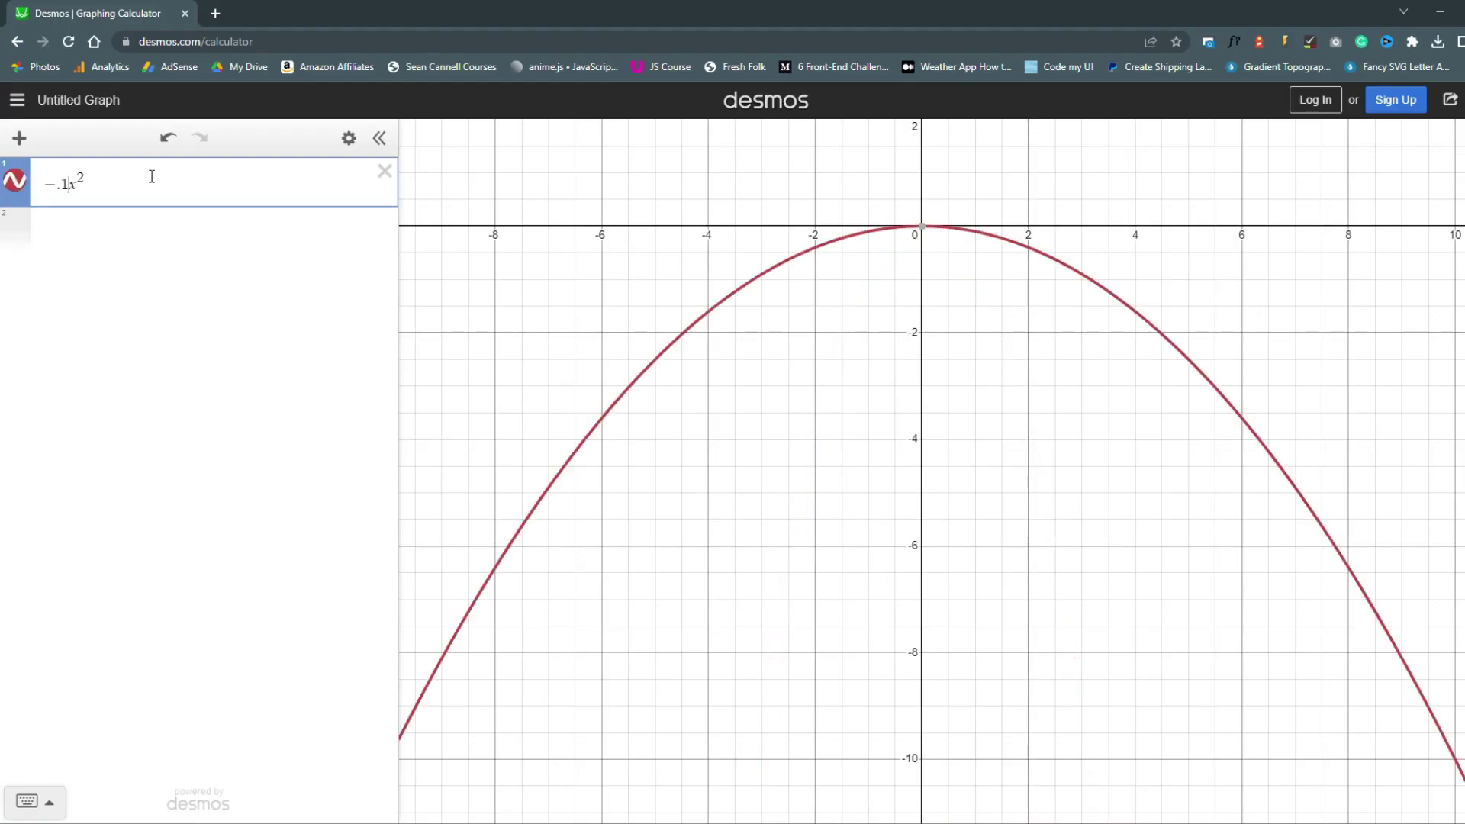
text(0)
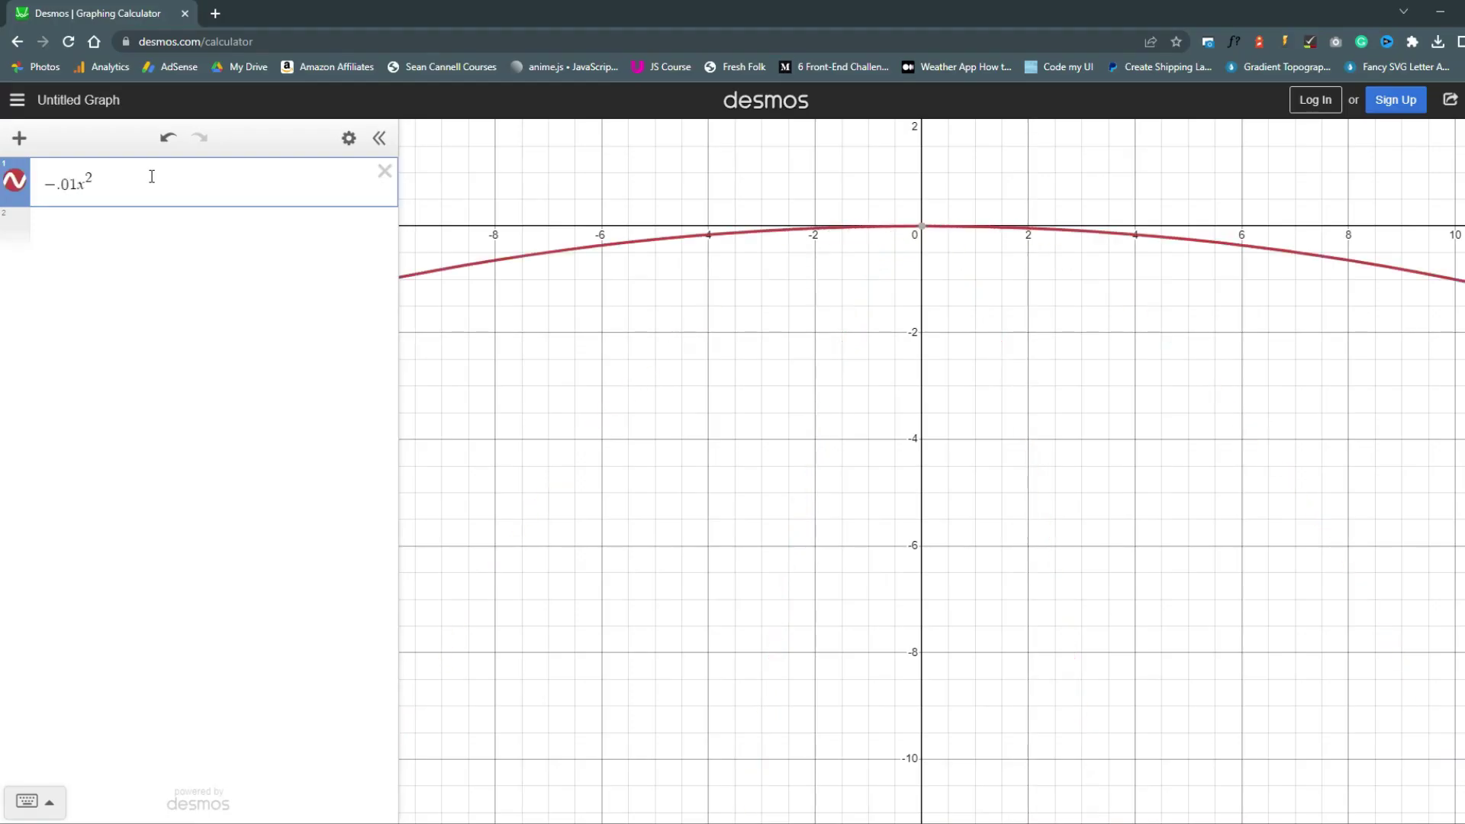
scroll(817, 442, down, 4)
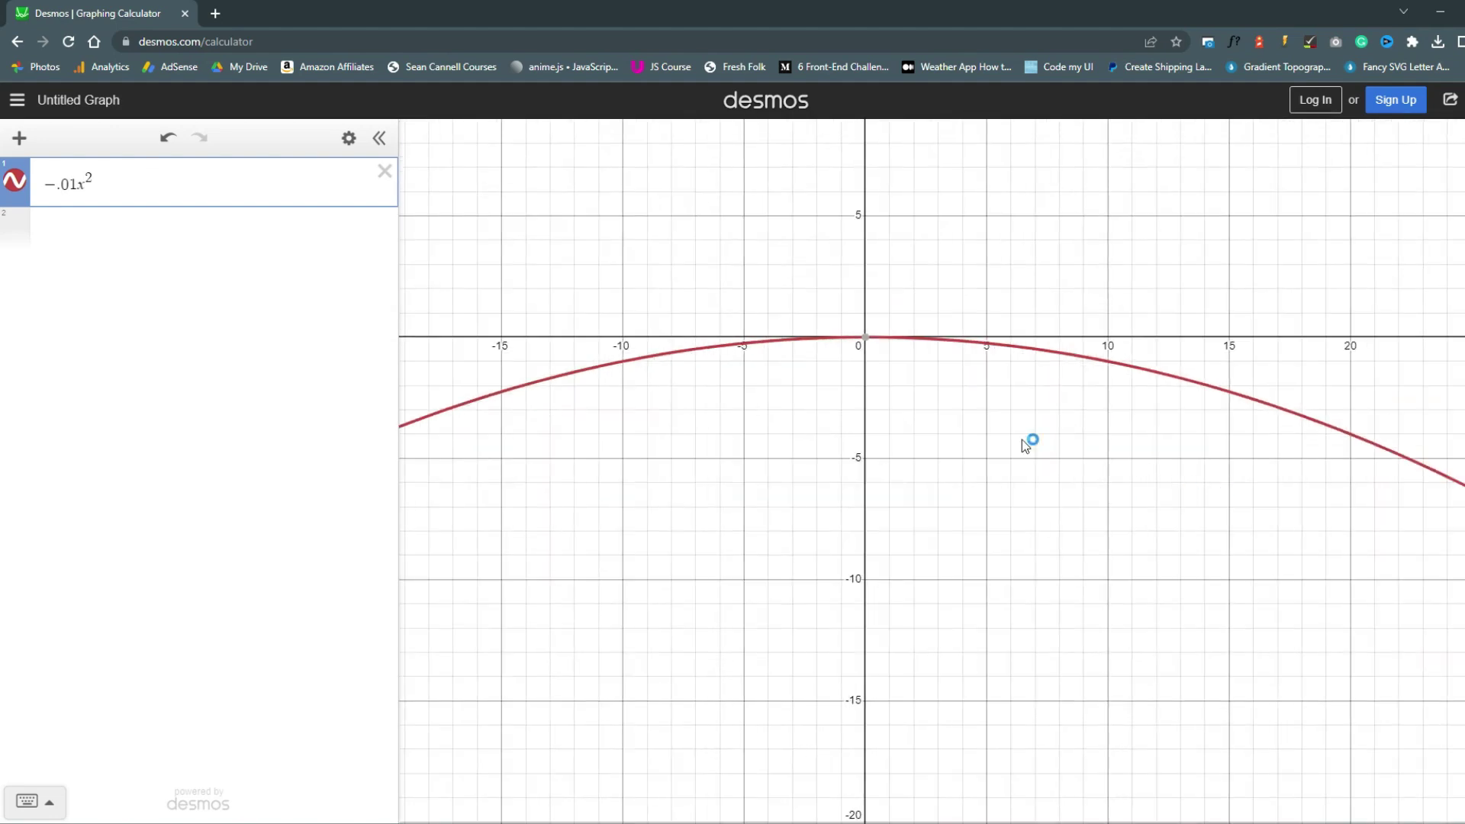
scroll(951, 435, down, 2)
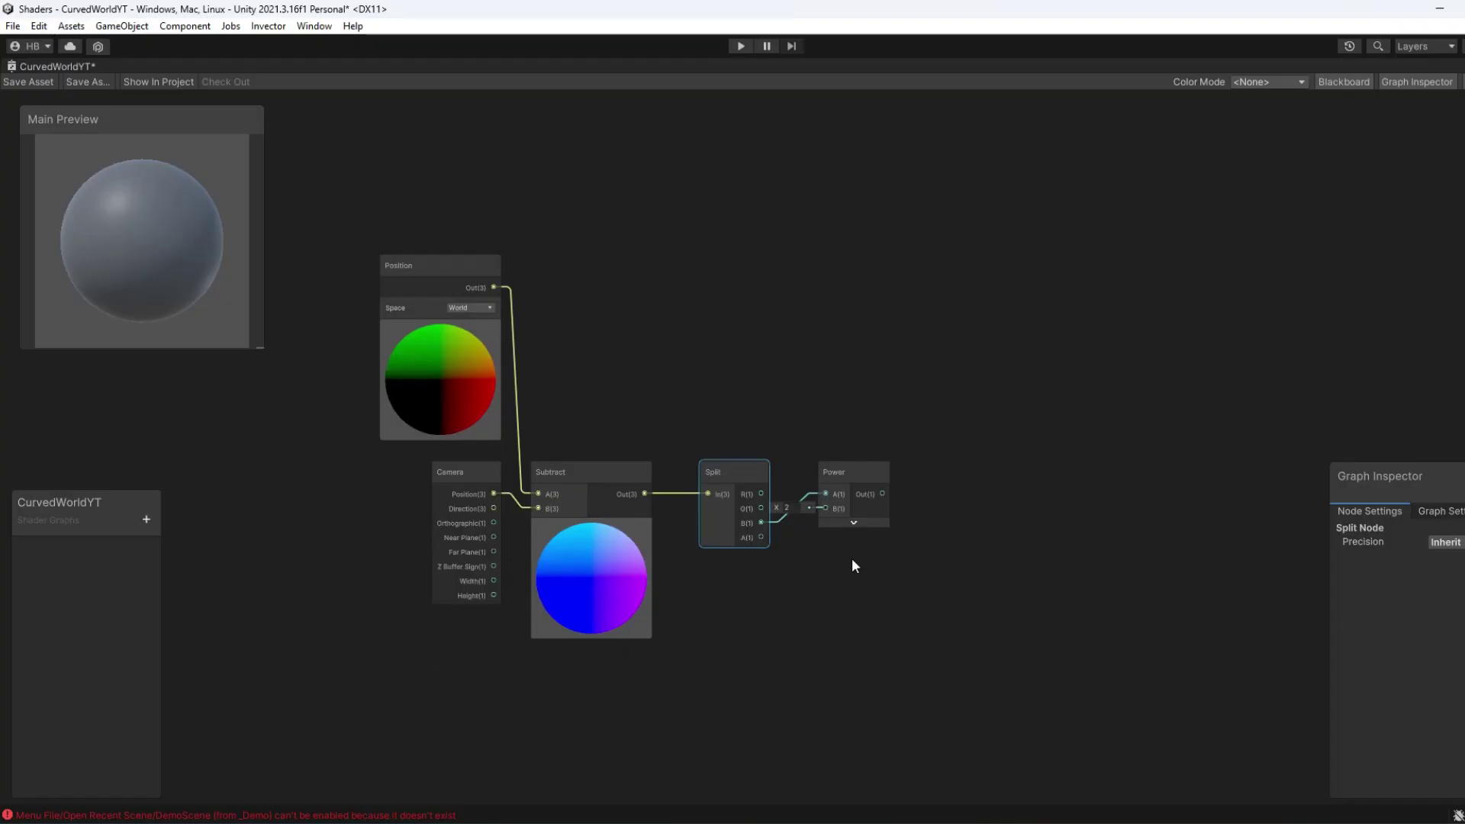
Step: Add a Multiply node with its preview collapsed and wire Power's Out(1) into its B input
scroll(851, 565, up, 2)
key(space)
text(mult)
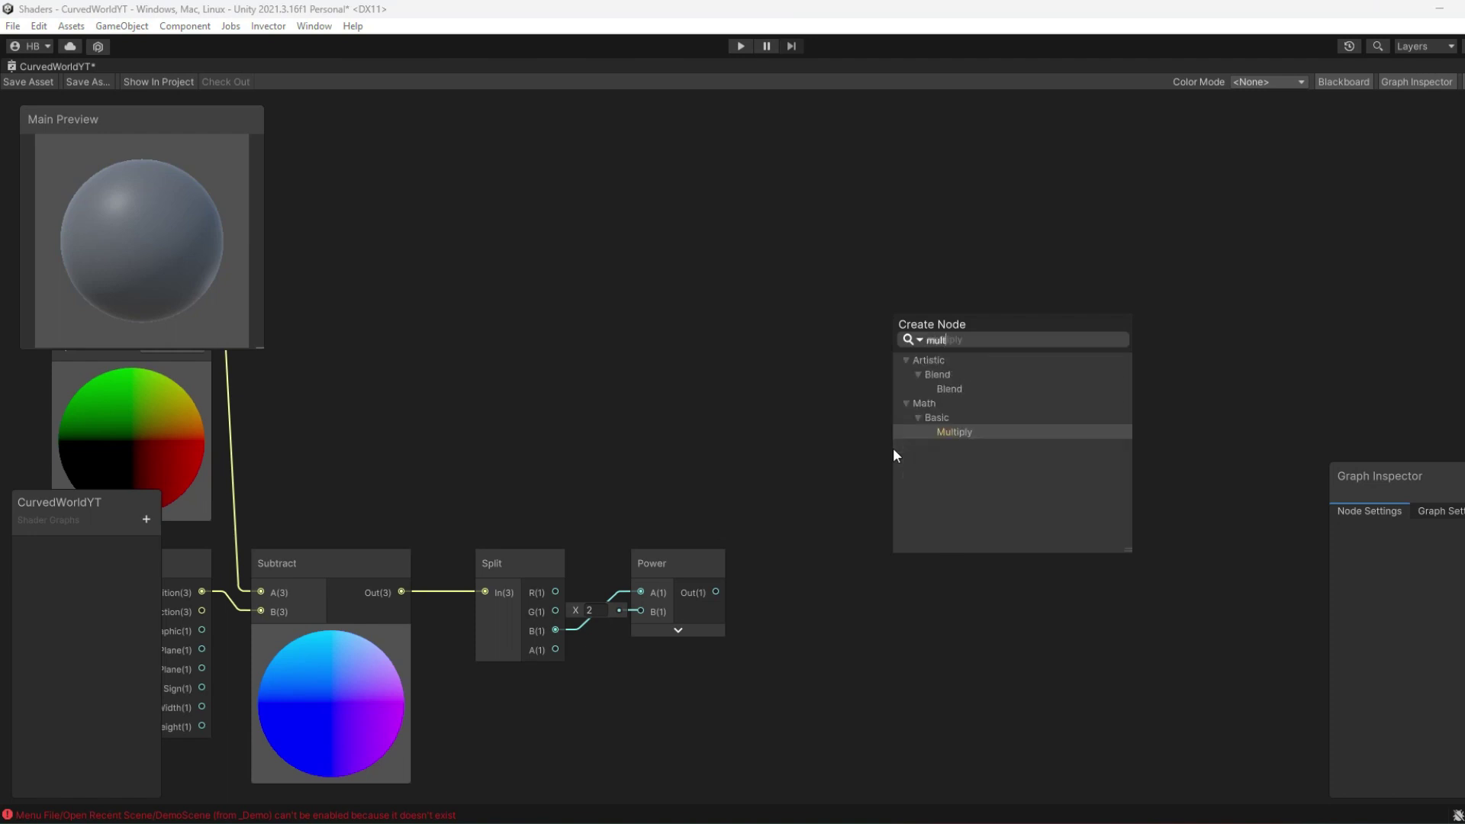
click(986, 434)
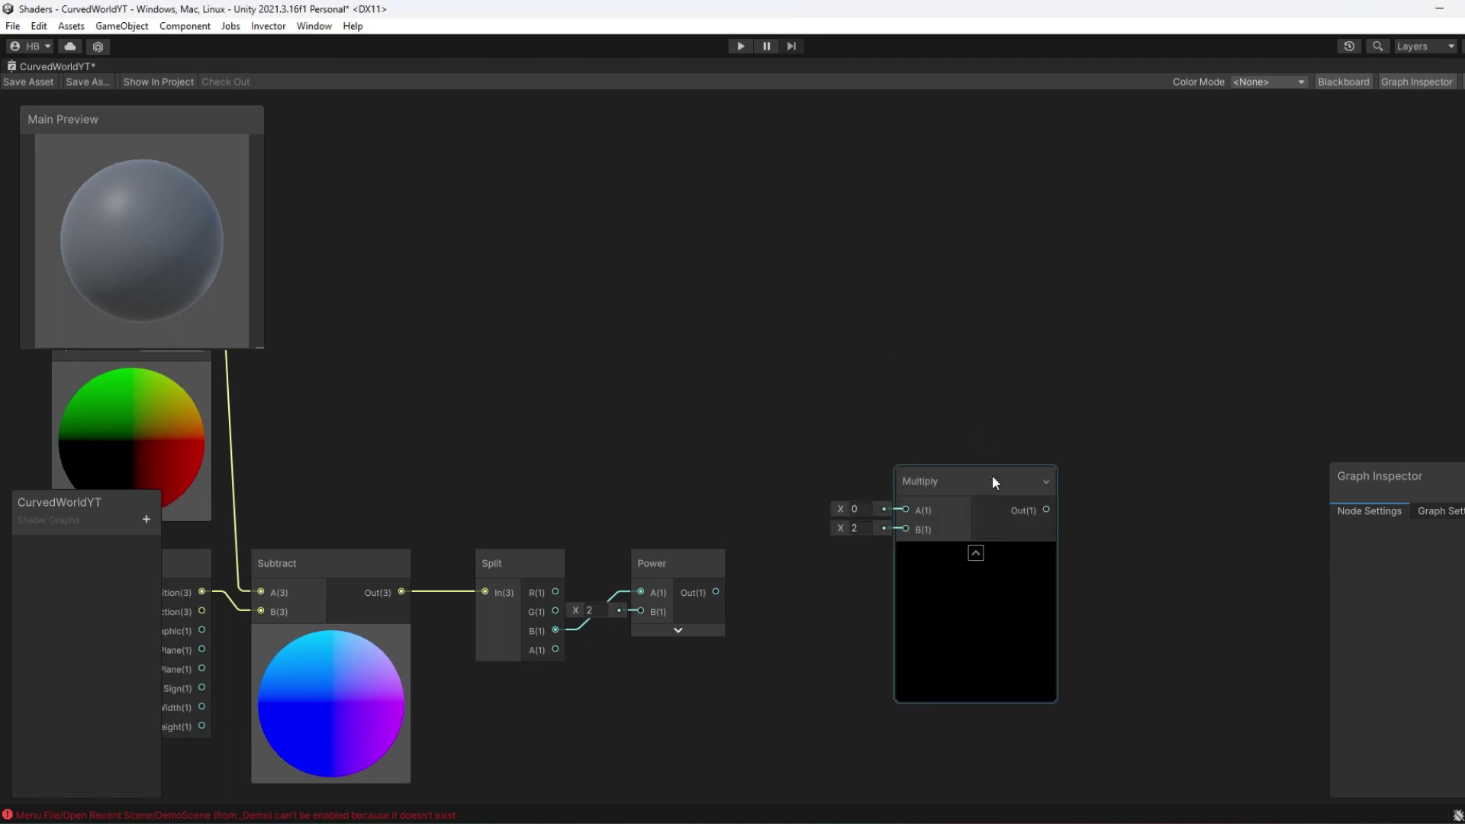
drag(988, 481, 930, 298)
click(919, 364)
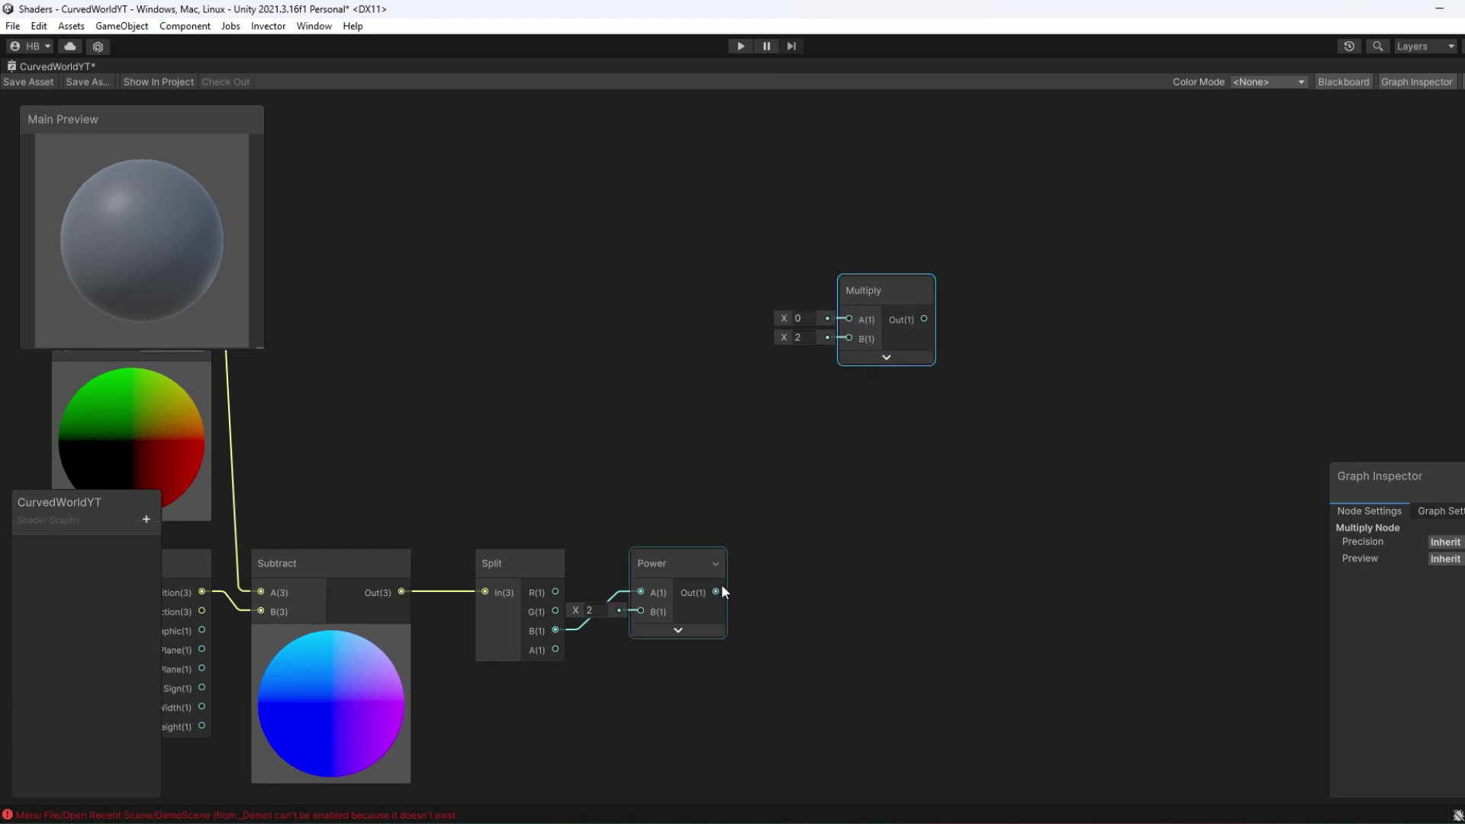
drag(718, 592, 827, 337)
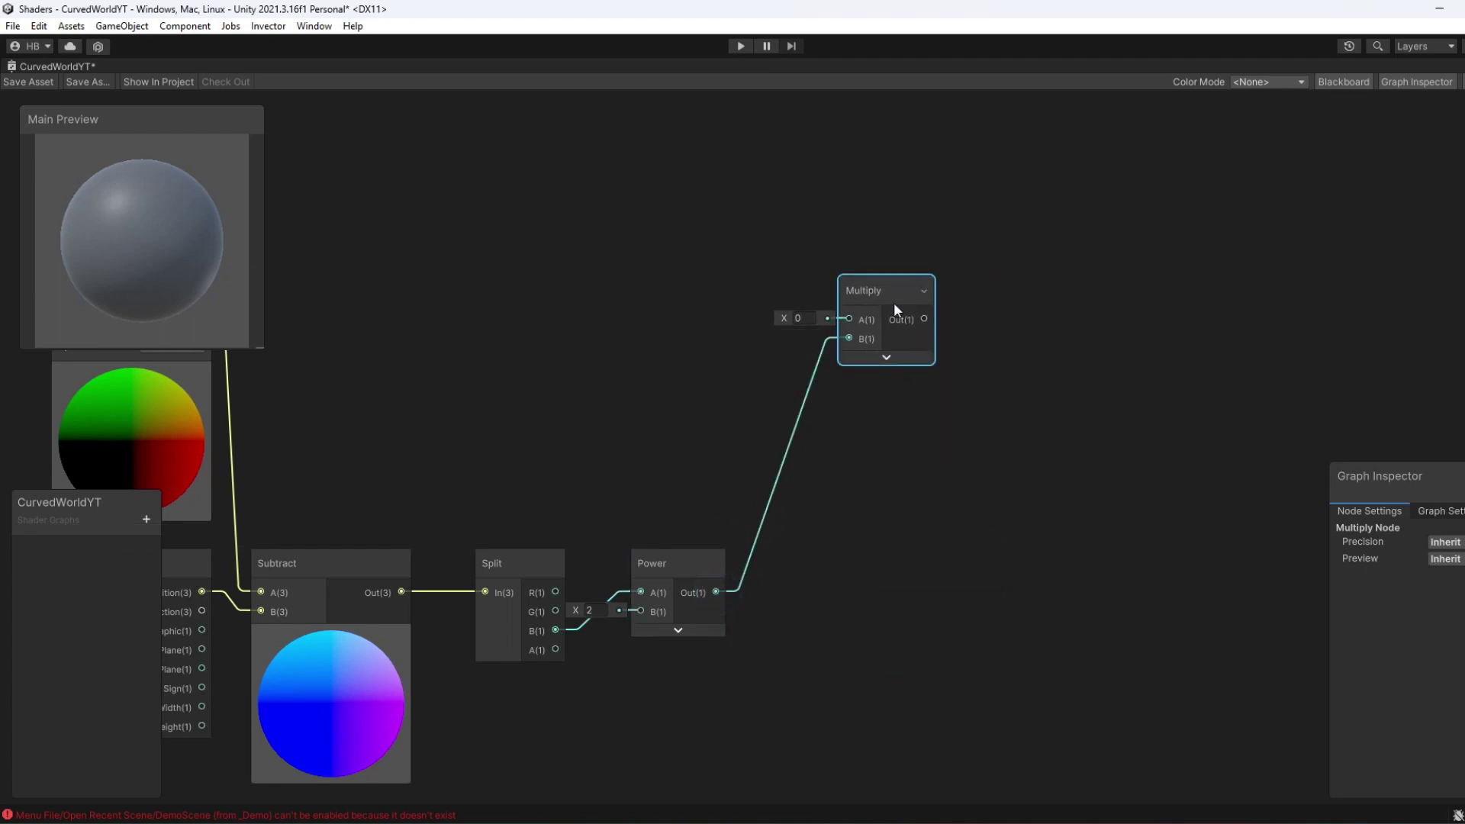
drag(889, 302, 865, 345)
middle_drag(902, 372, 664, 485)
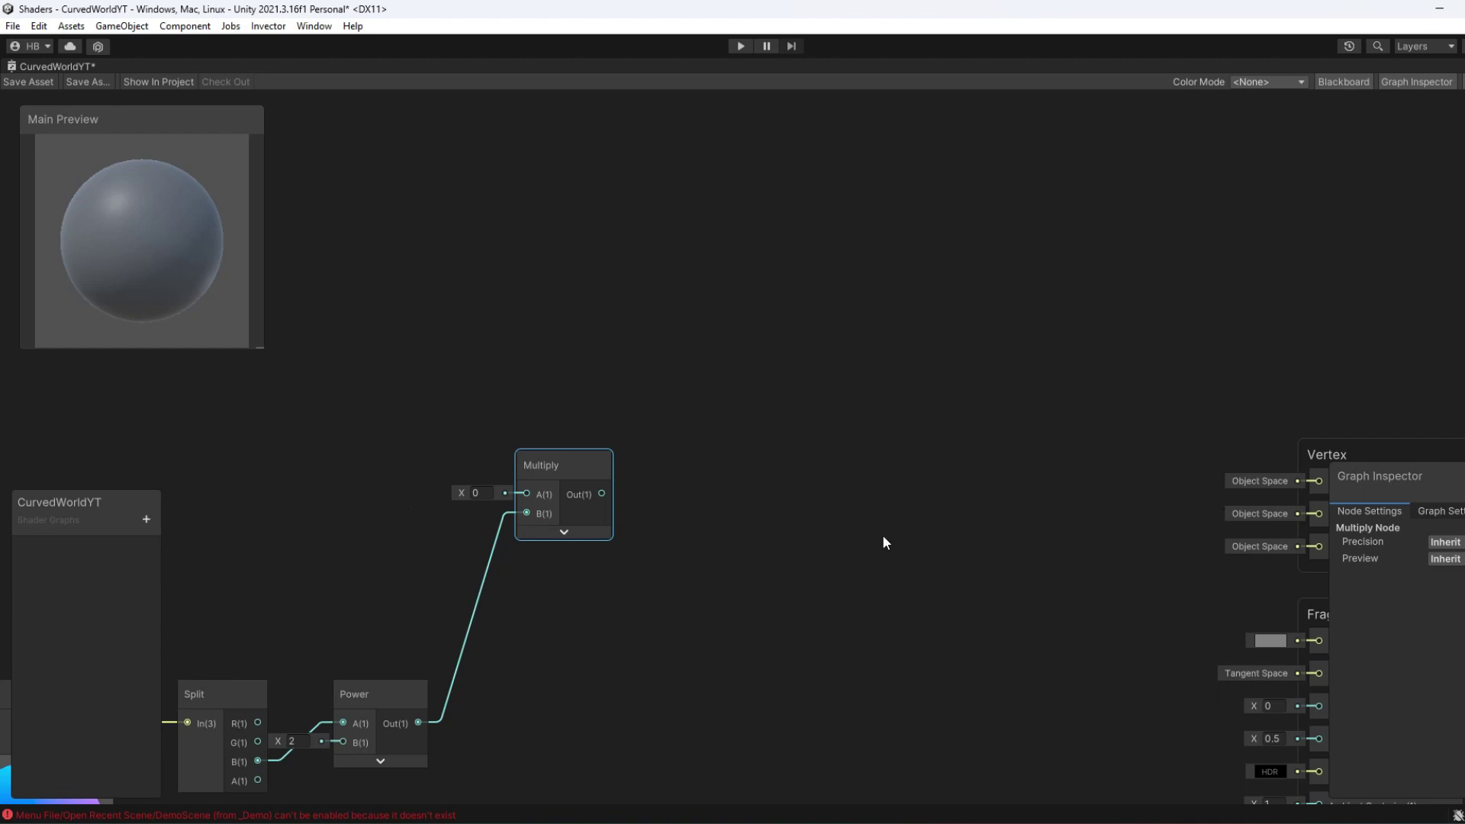
Step: Create a Vector 3 node and place it beside the Multiply node
click(821, 495)
key(space)
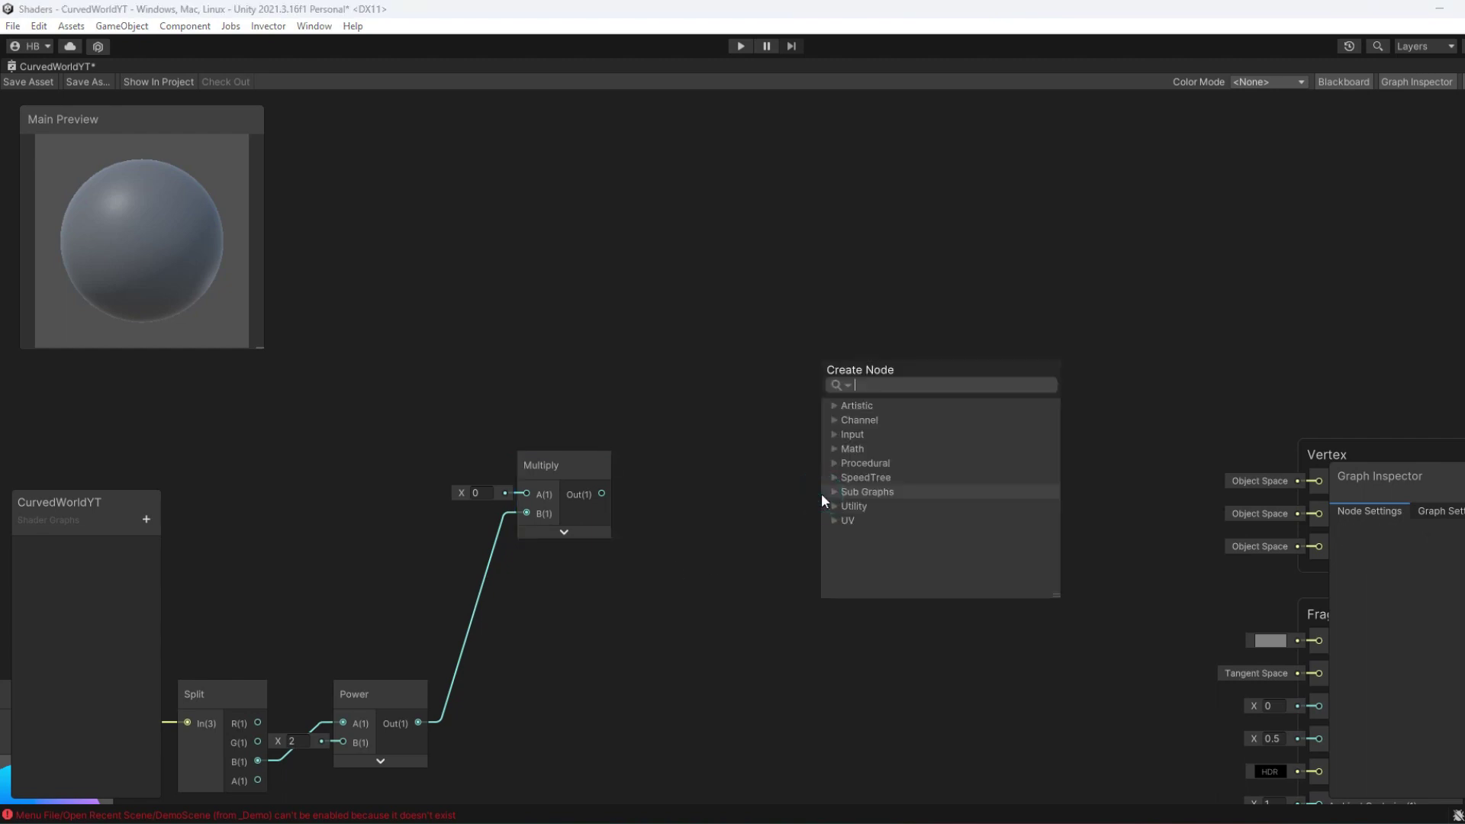
text(vecc)
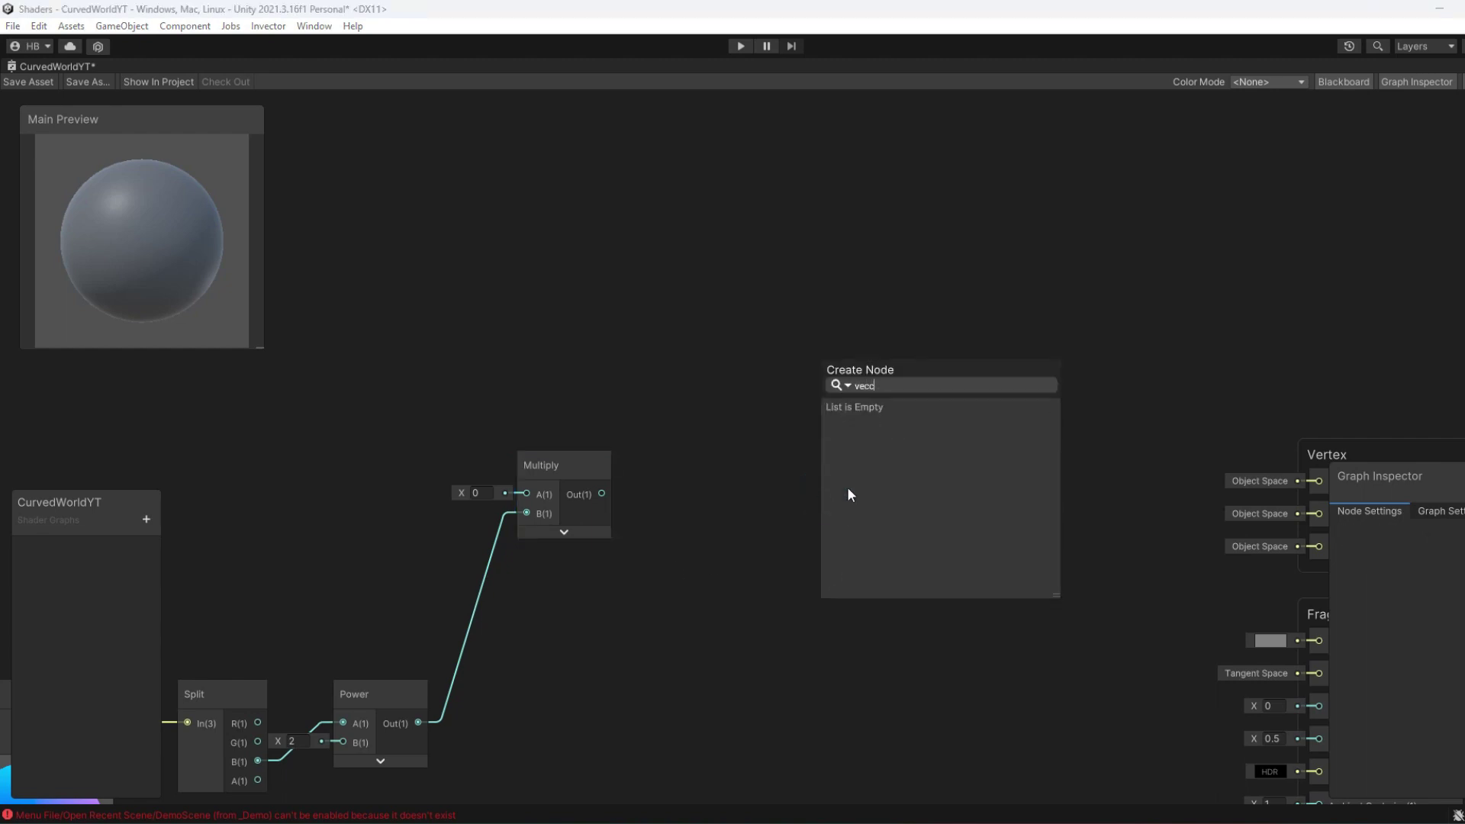
key(BackSpace)
text(t)
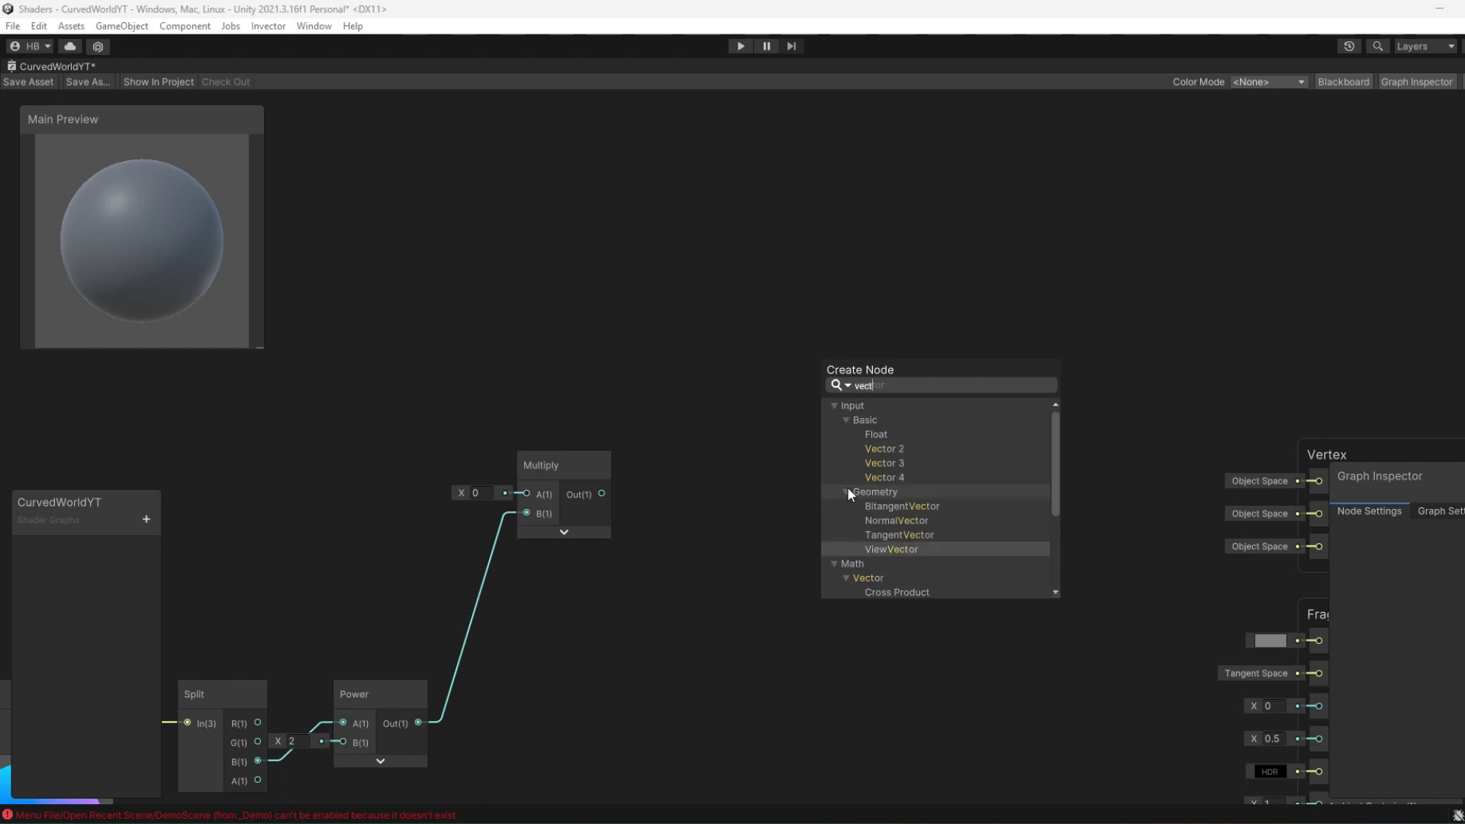
click(962, 464)
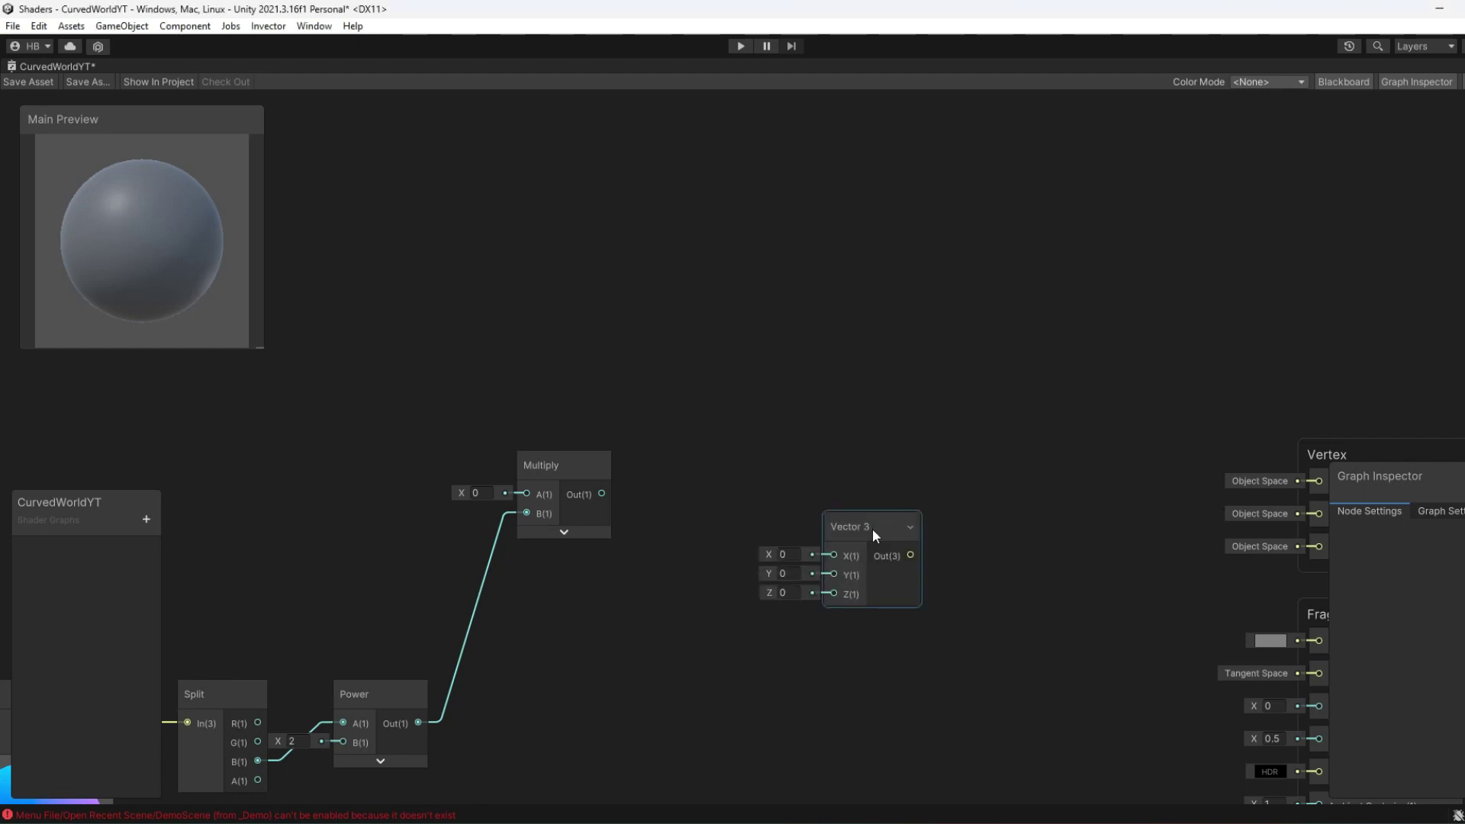
drag(872, 529, 752, 474)
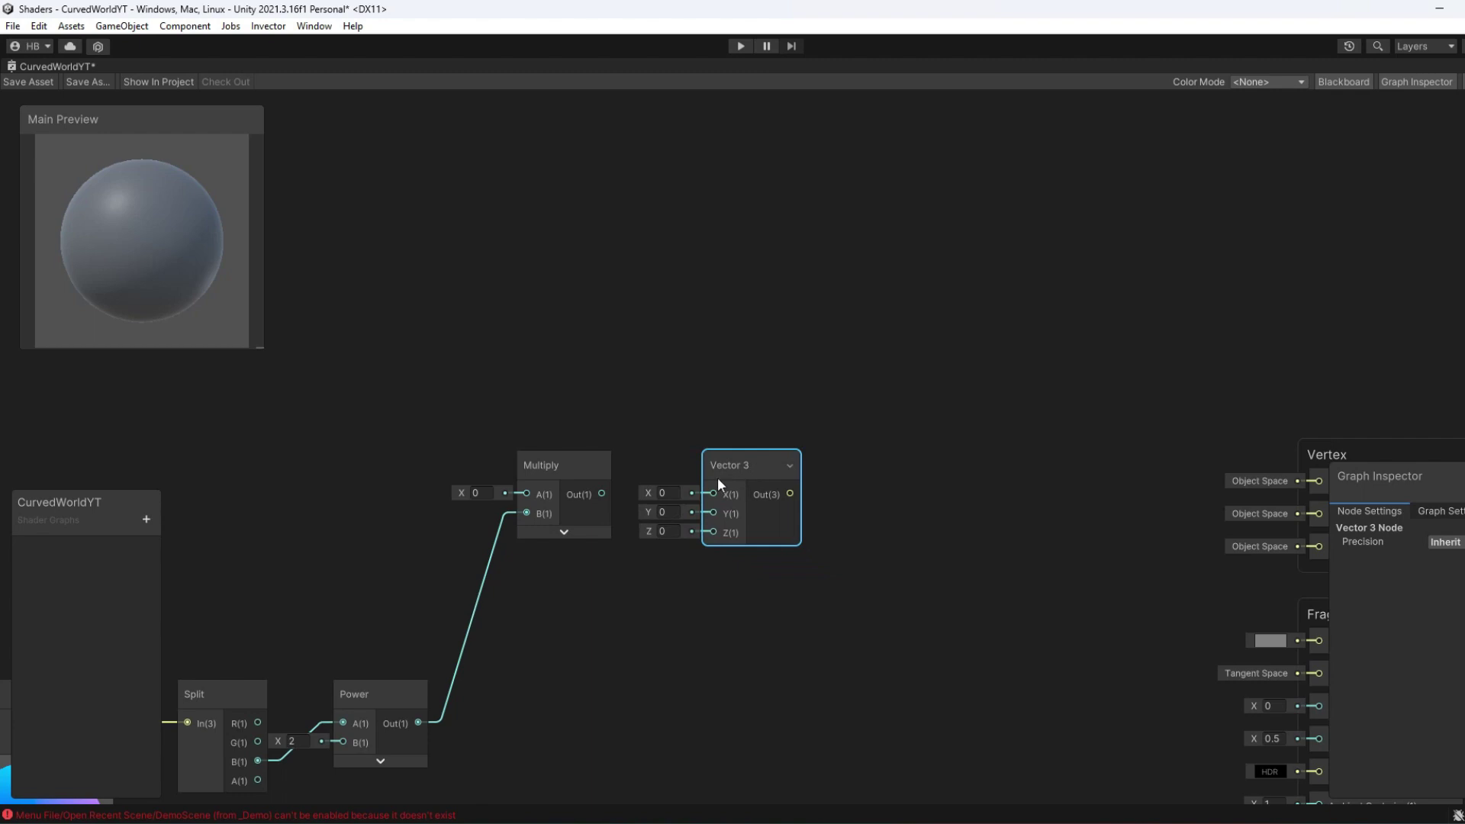
Step: Connect Multiply's output to the Vector 3 node's Y input, leaving X and Z at 0
drag(600, 494, 712, 514)
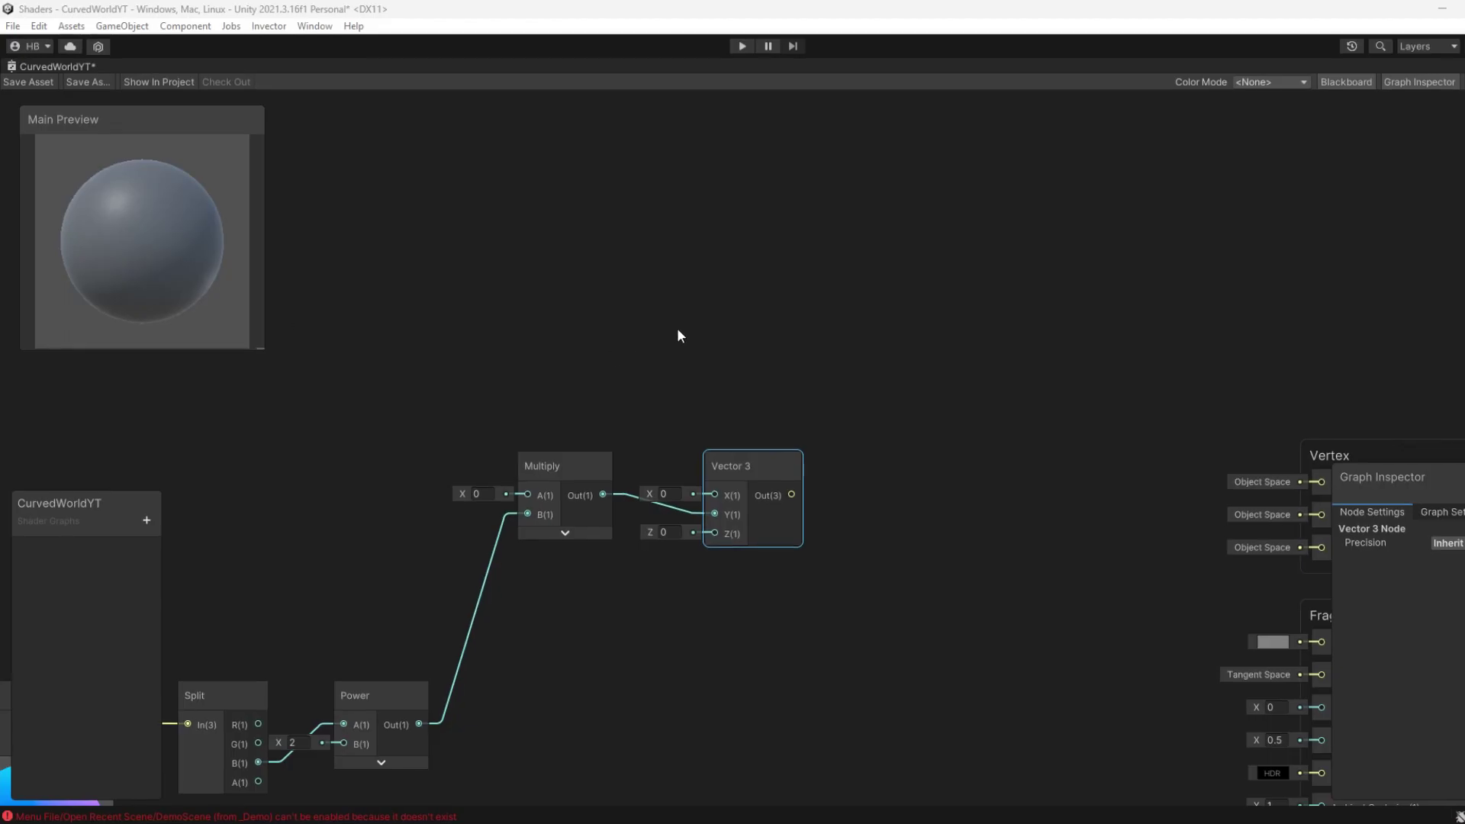
click(880, 454)
drag(764, 478, 760, 478)
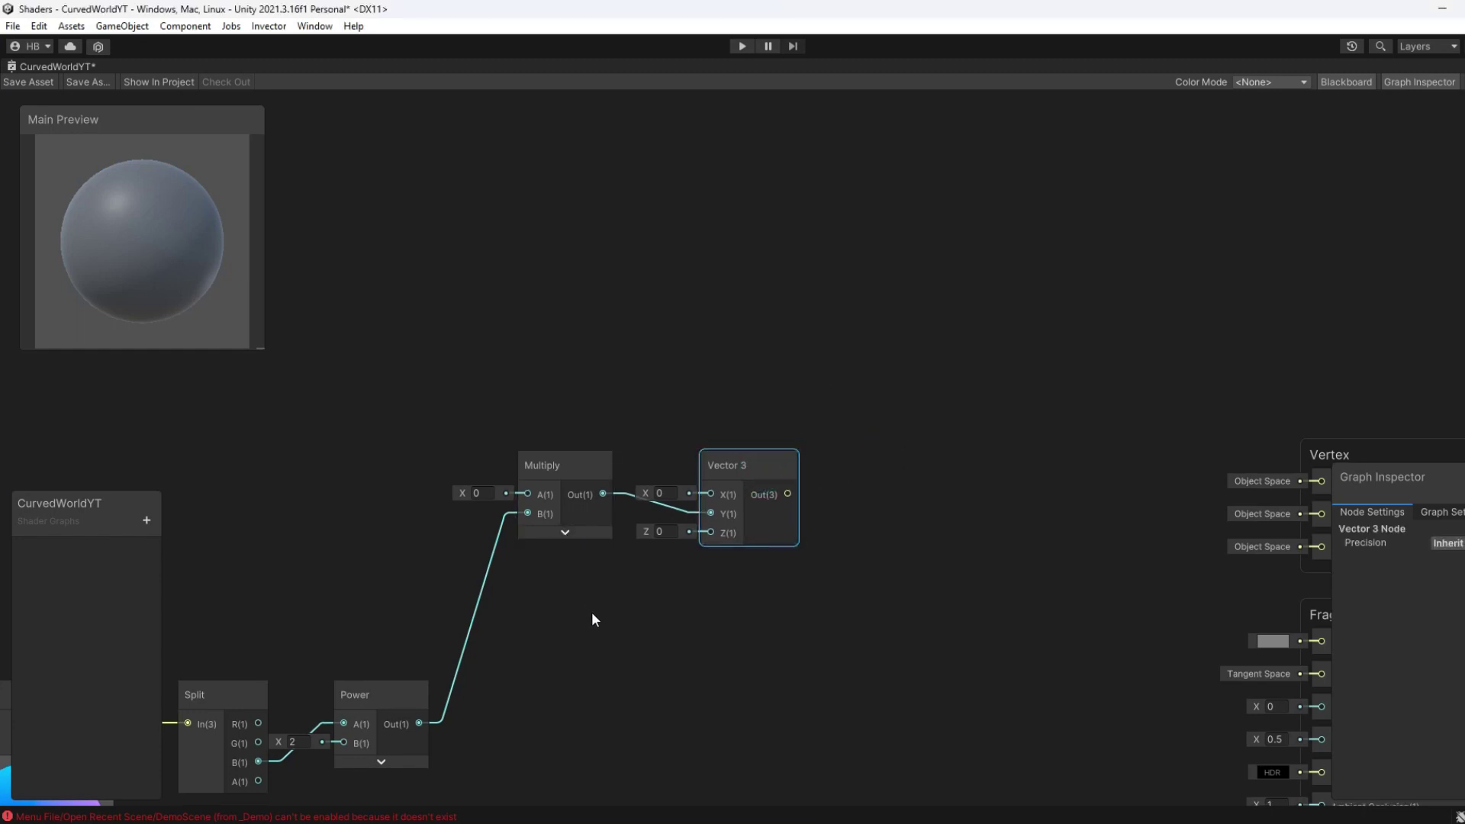
middle_drag(593, 612, 794, 501)
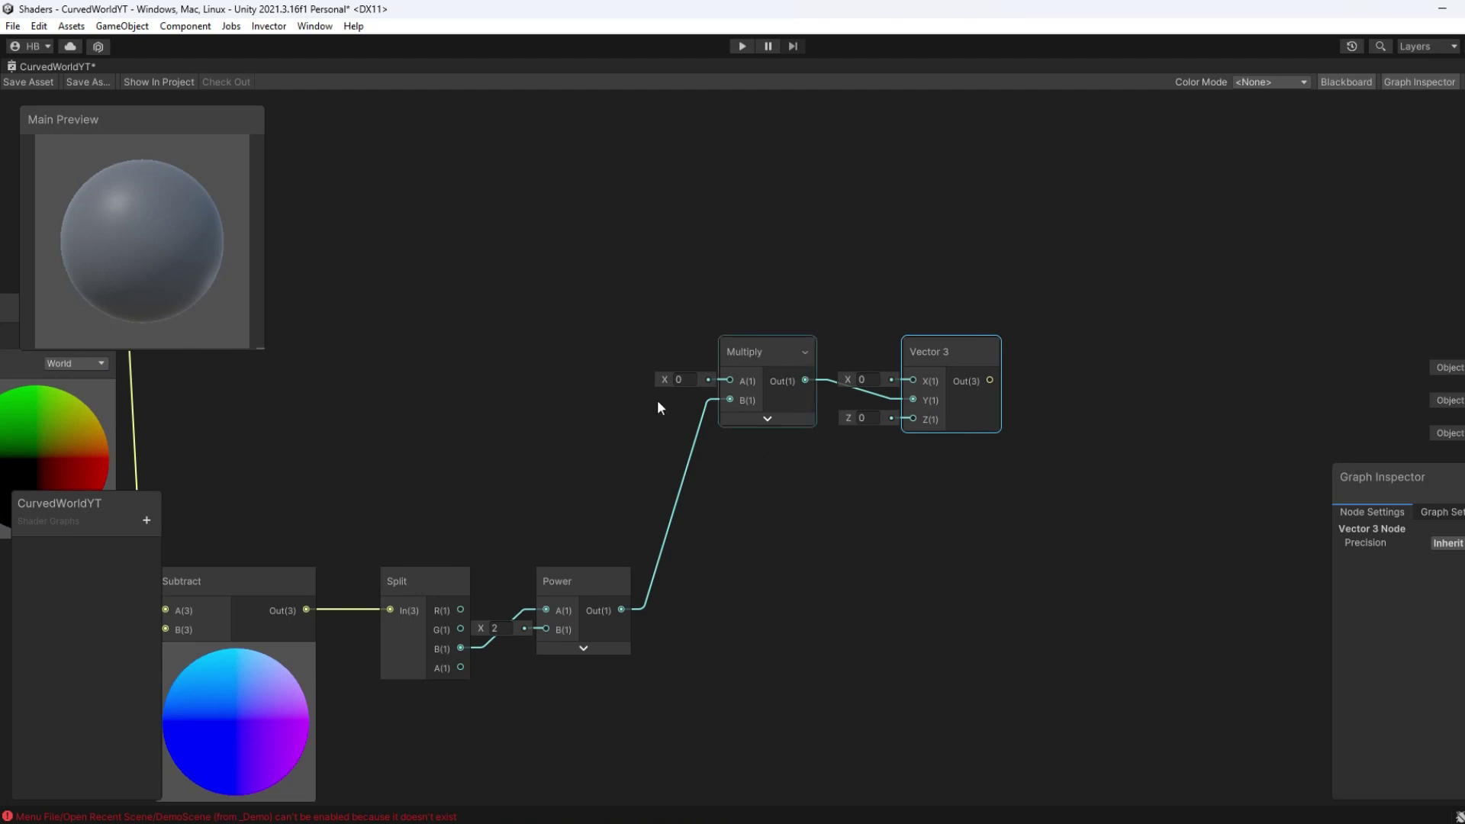
middle_drag(962, 525, 1164, 547)
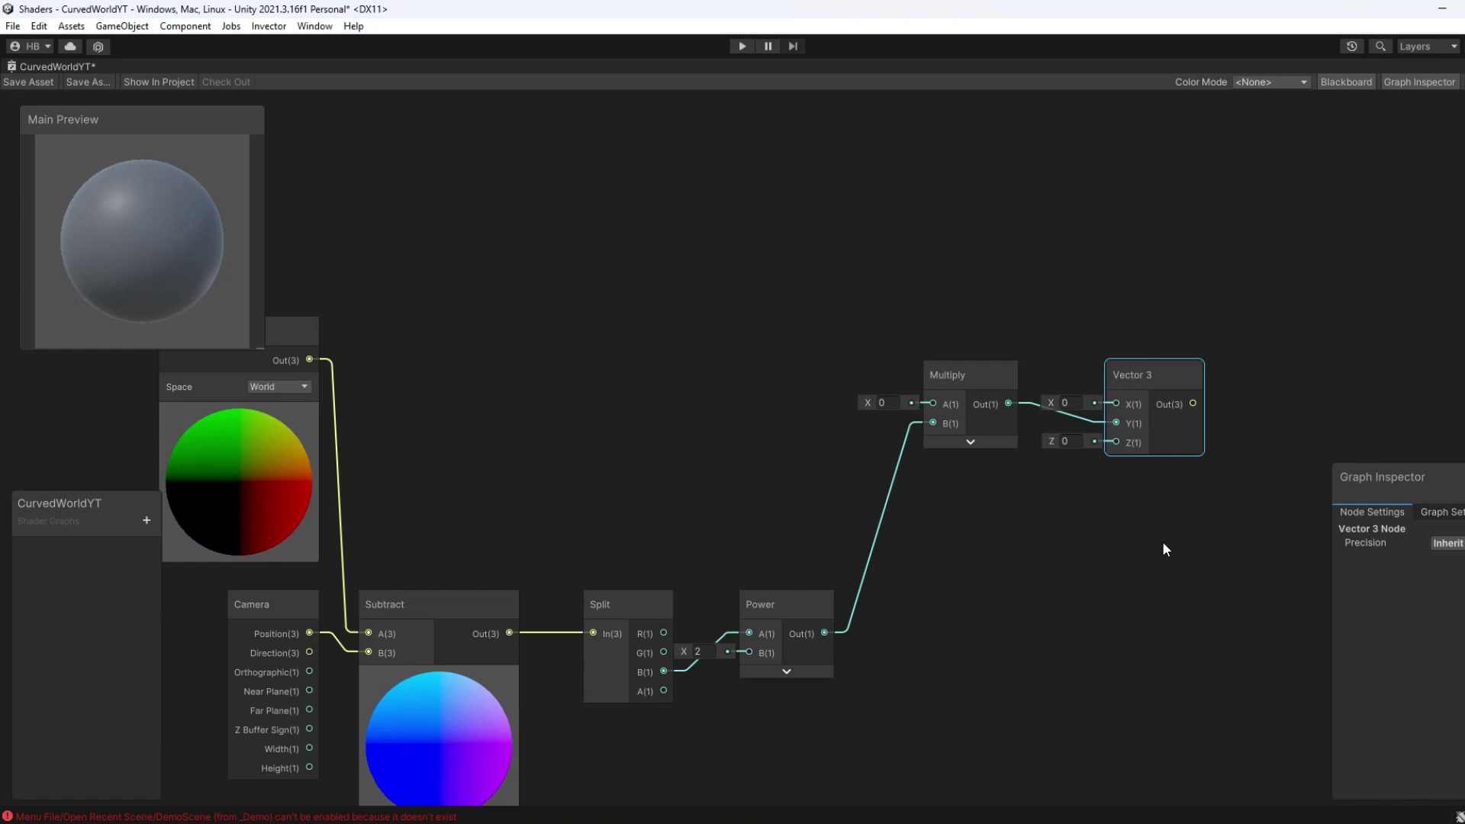
Step: Create a Float node beside Multiply and wire its output into Multiply's A input
click(683, 386)
key(space)
text(flo)
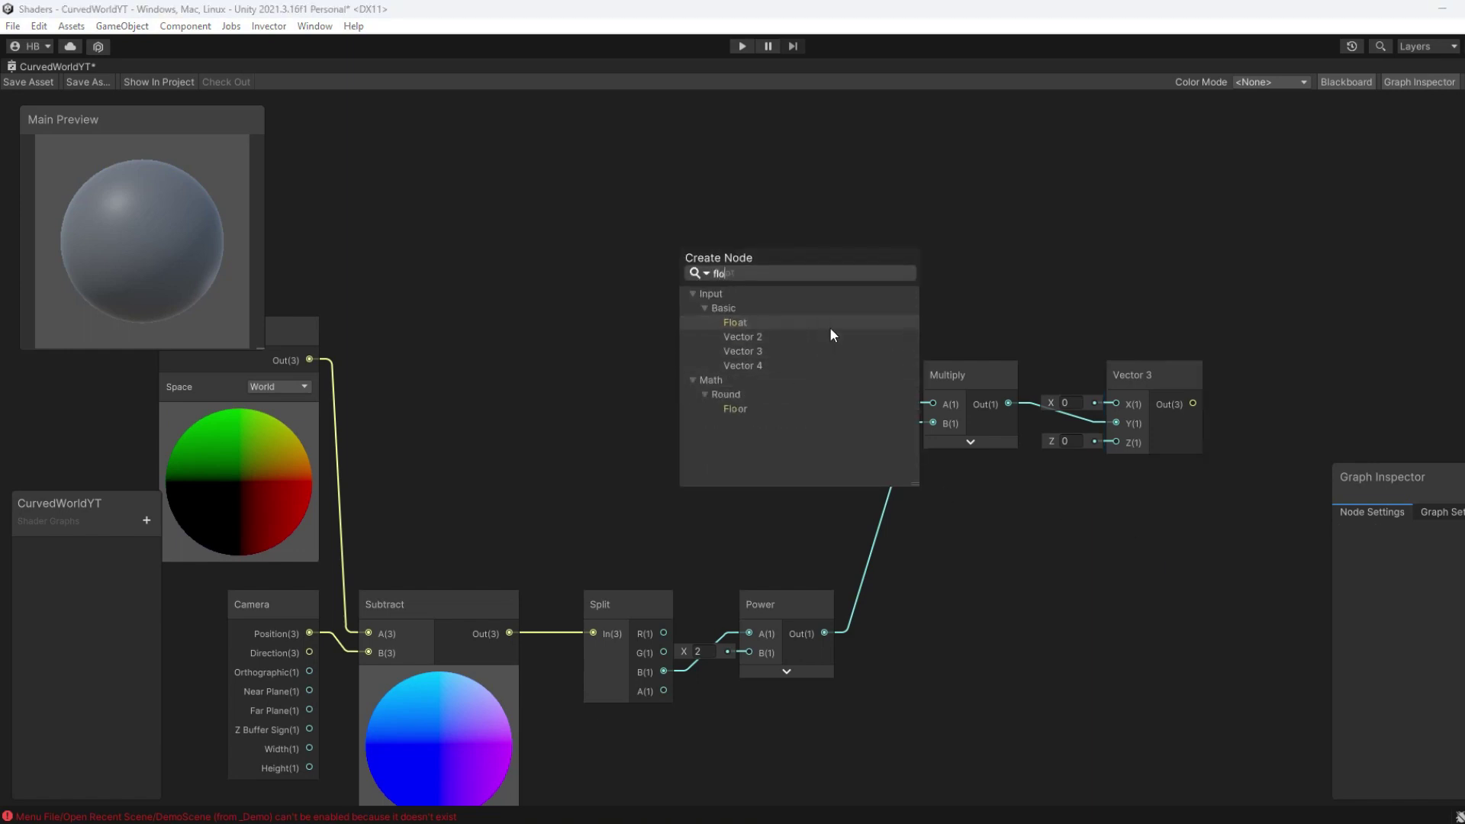
click(833, 328)
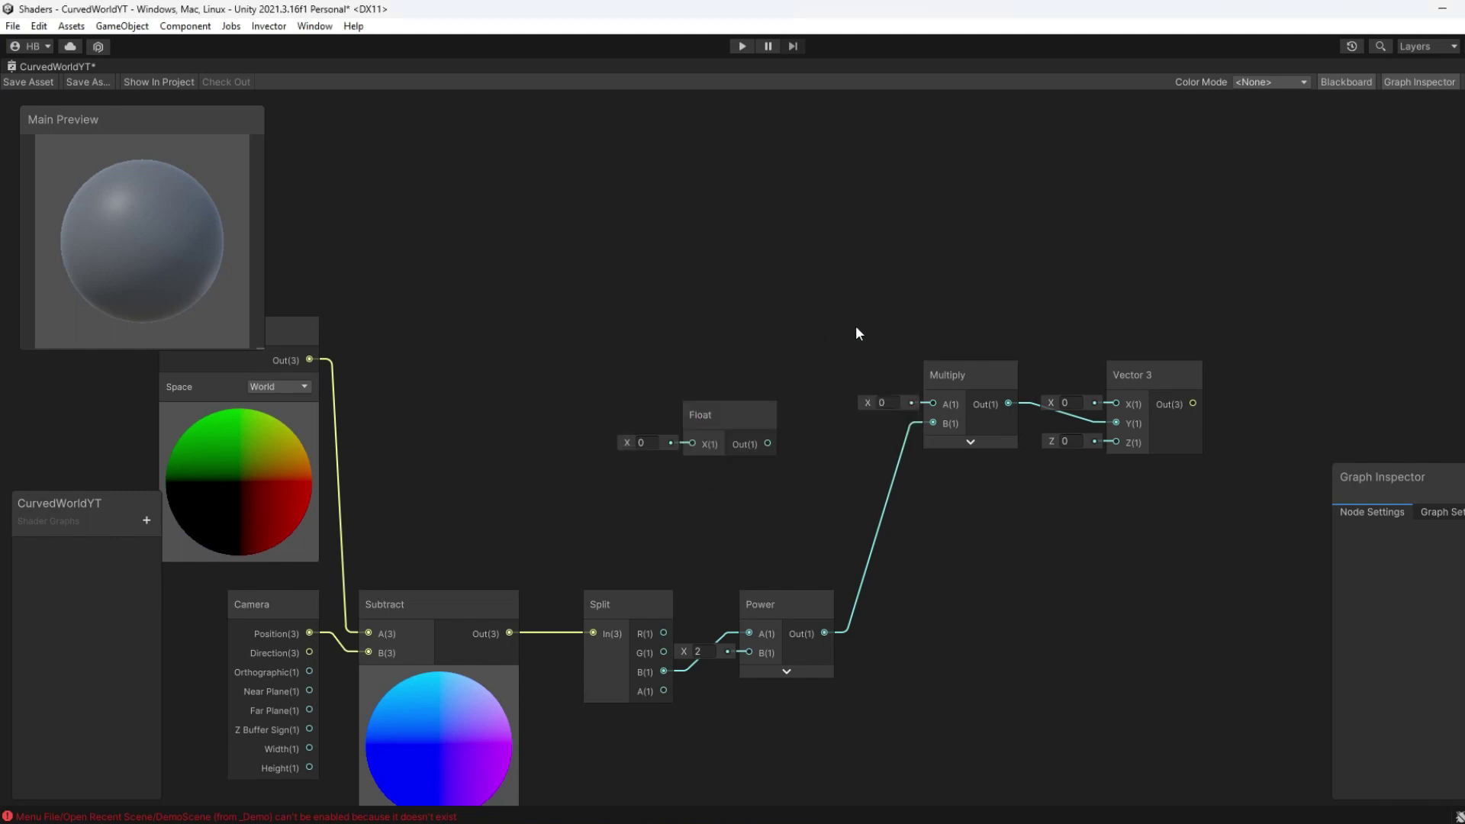
drag(734, 419, 785, 382)
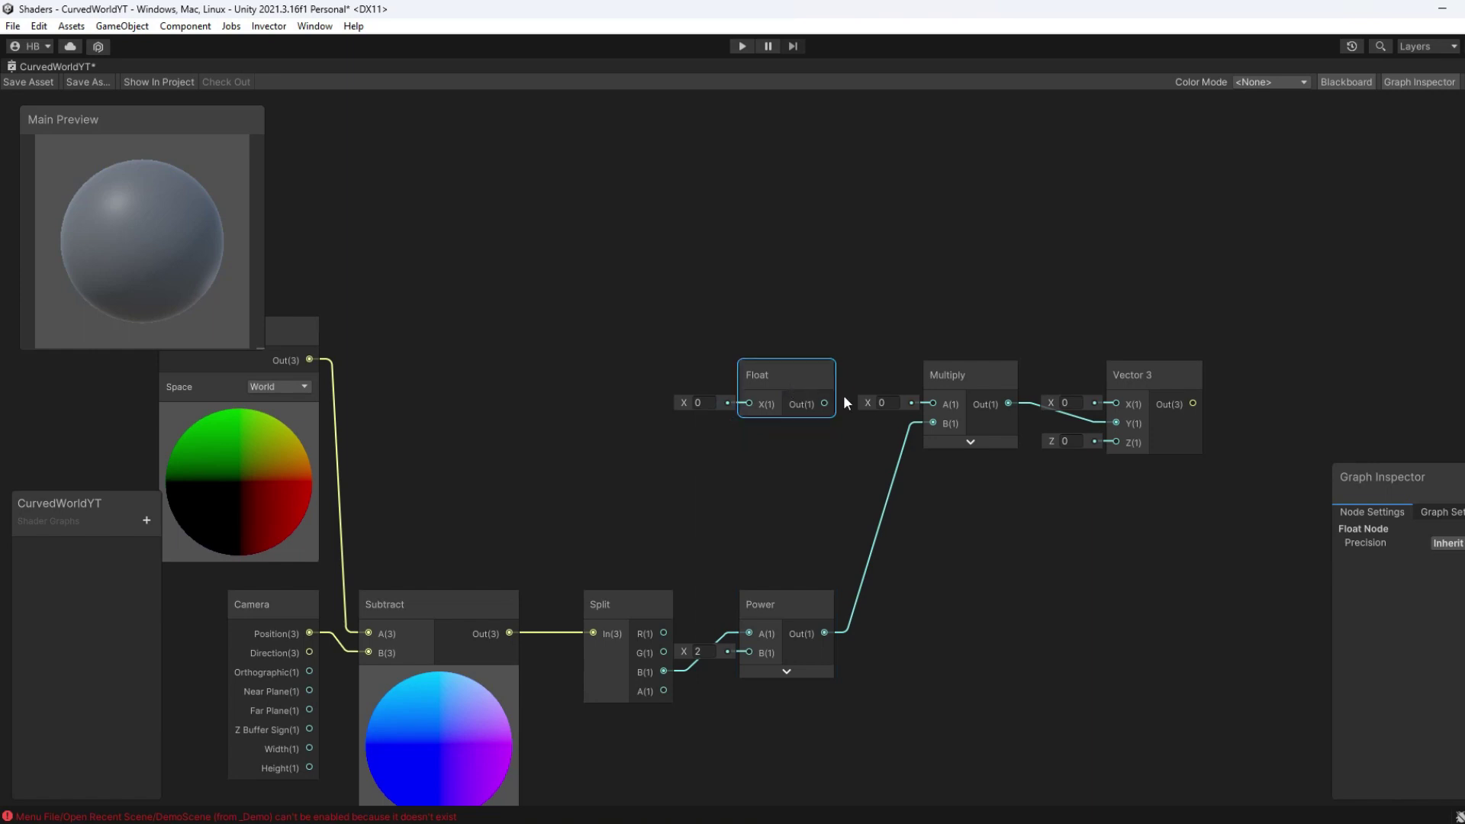
drag(824, 402, 924, 399)
drag(799, 368, 816, 369)
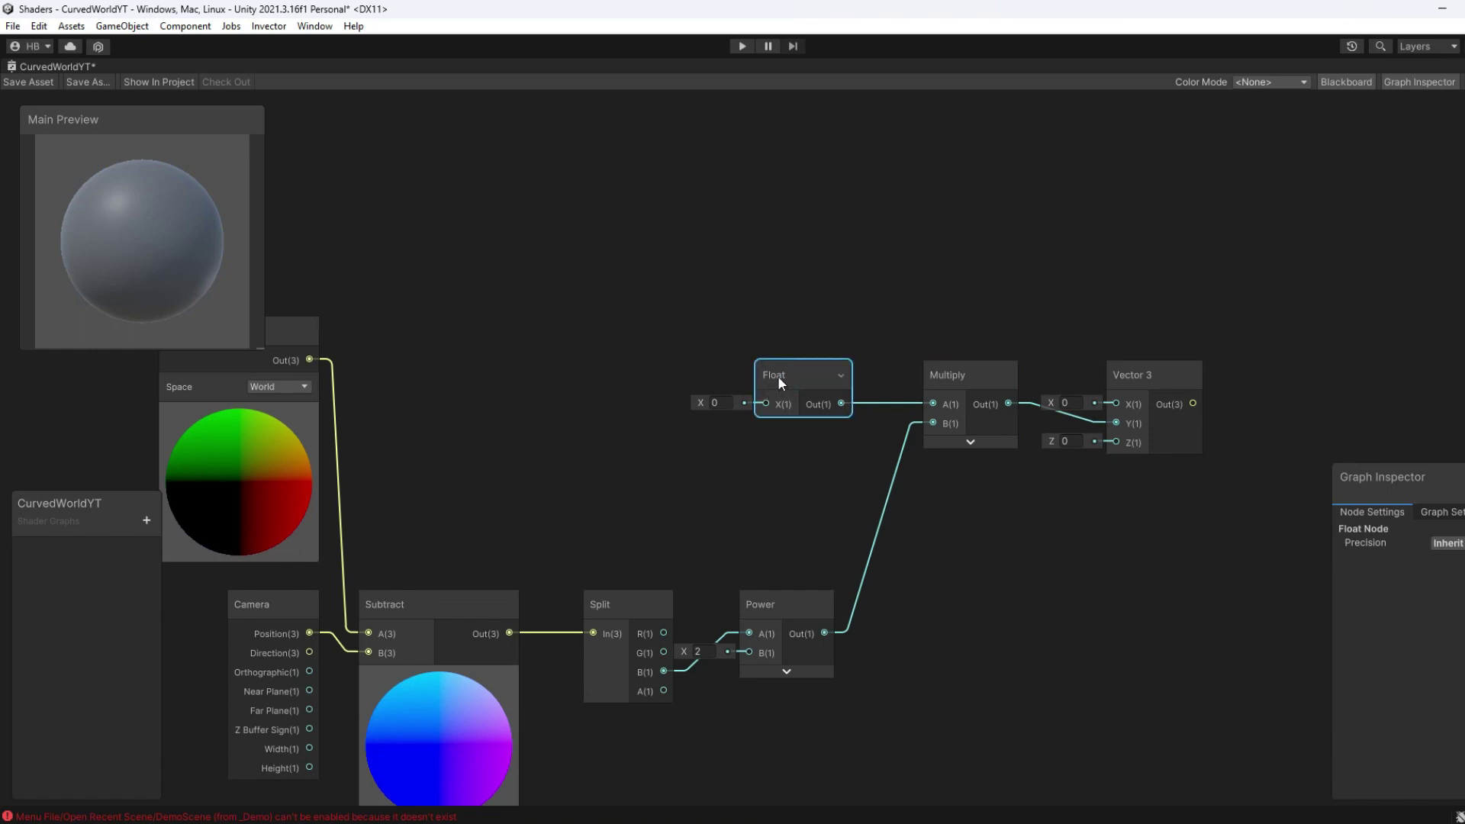
Step: Convert the Float node to an exposed property and rename it CurveStrength
right_click(792, 374)
mouse_move(878, 557)
click(1032, 590)
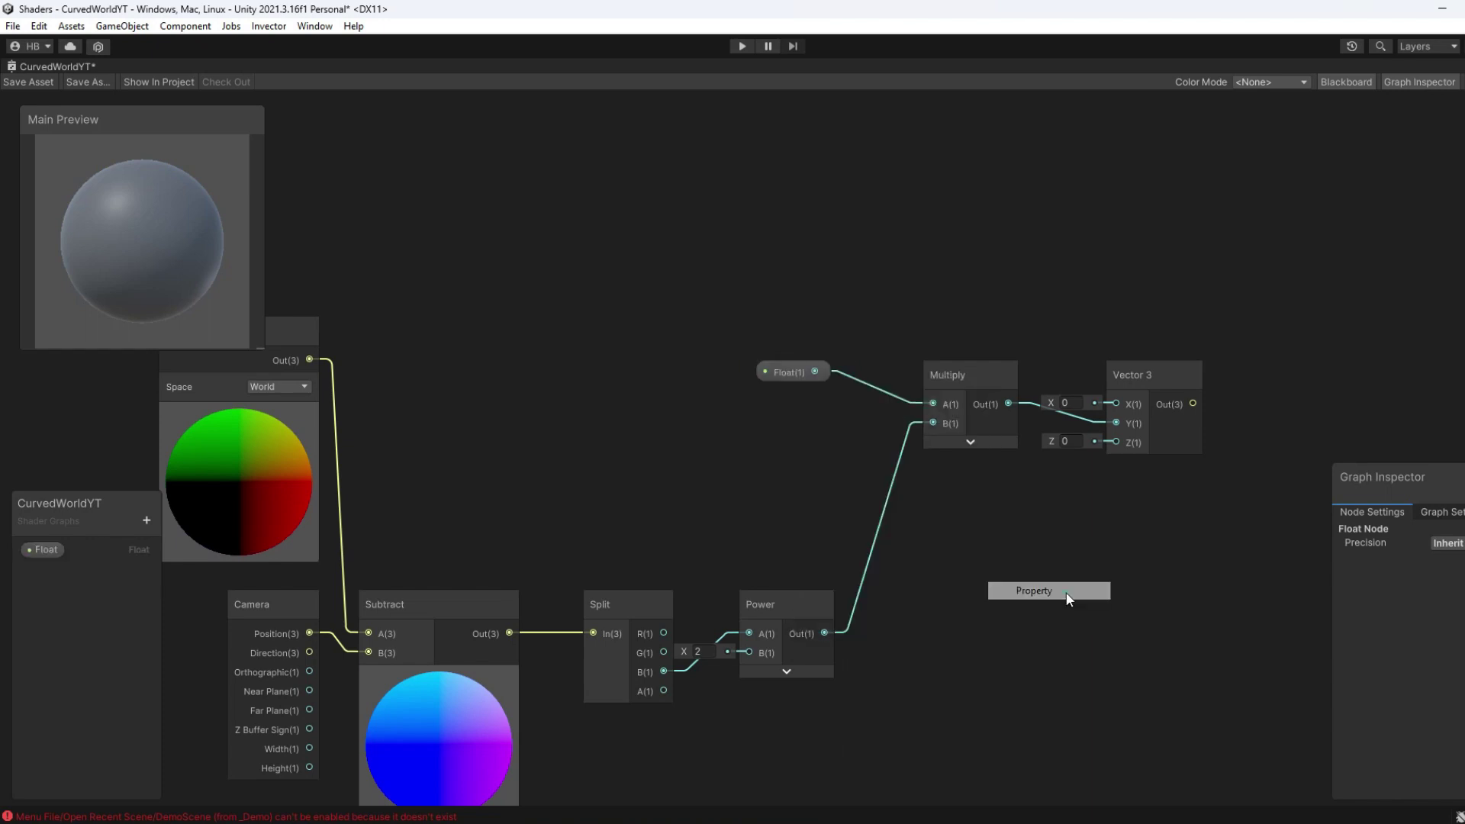
click(790, 371)
right_click(792, 372)
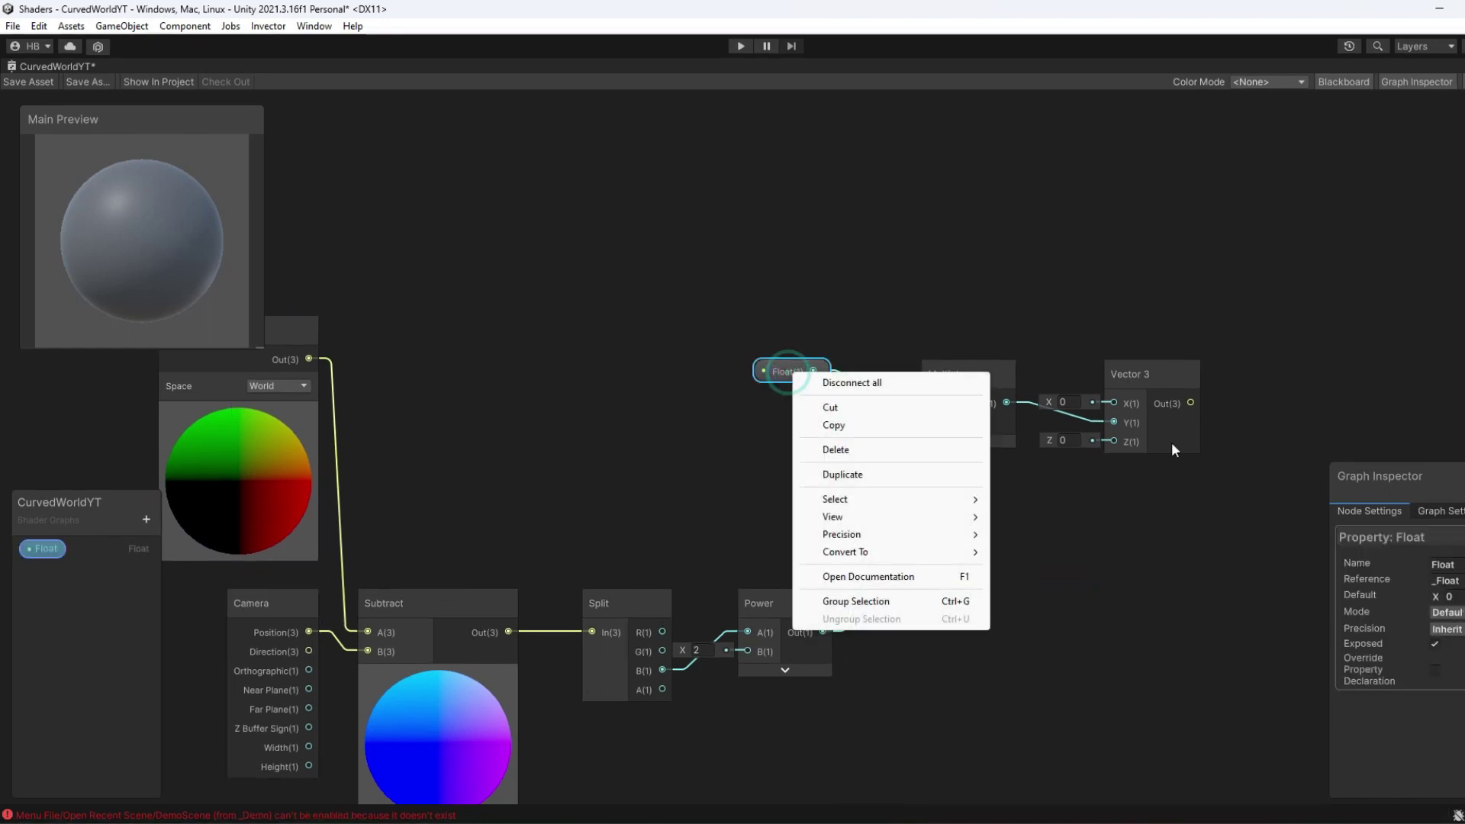
click(1446, 565)
key(BackSpace)
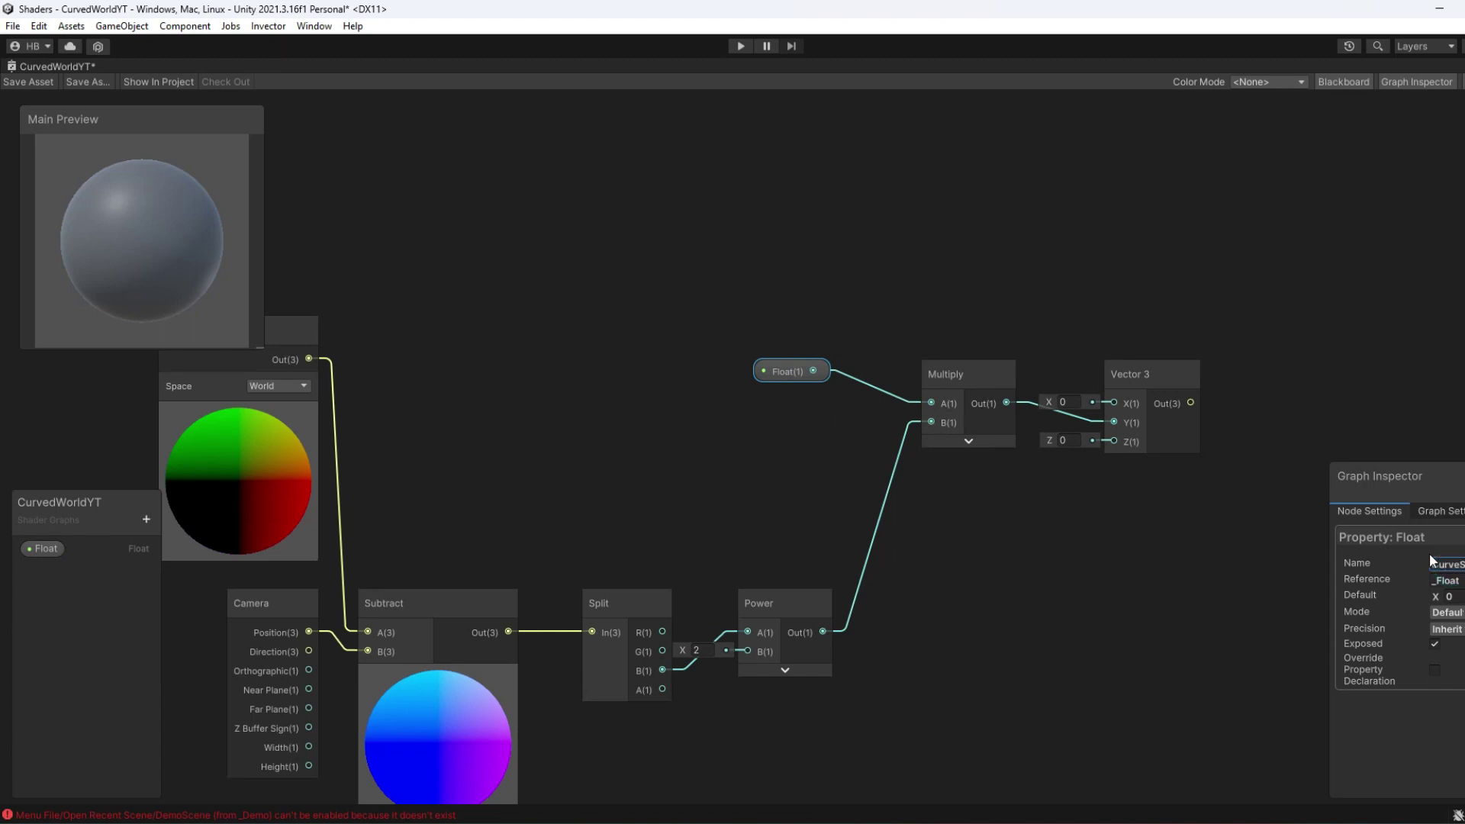
click(1244, 580)
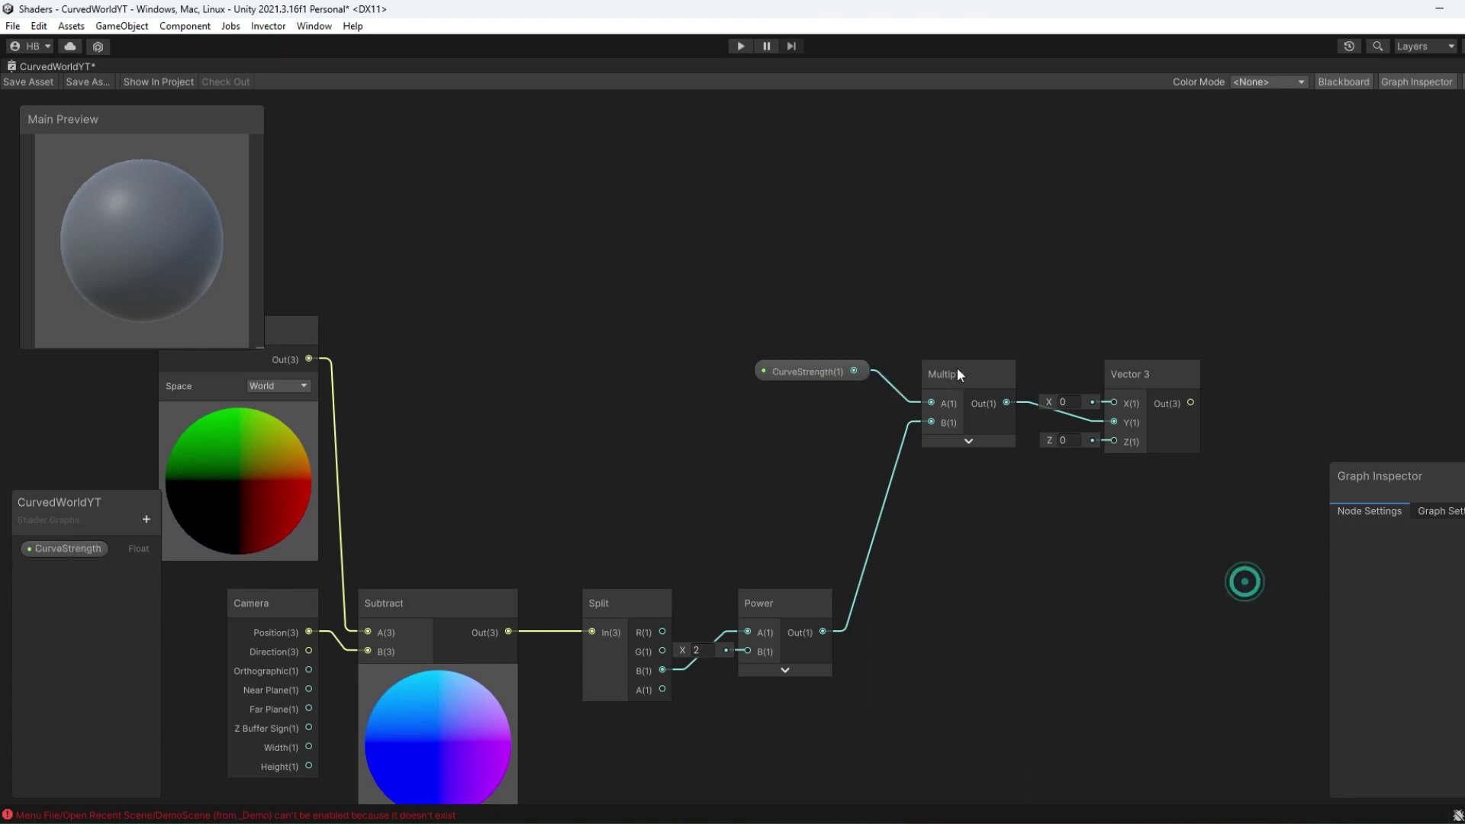
Step: Shift the Multiply and Vector 3 nodes slightly left and recentre the graph
click(826, 365)
click(1043, 528)
scroll(1023, 510, down, 3)
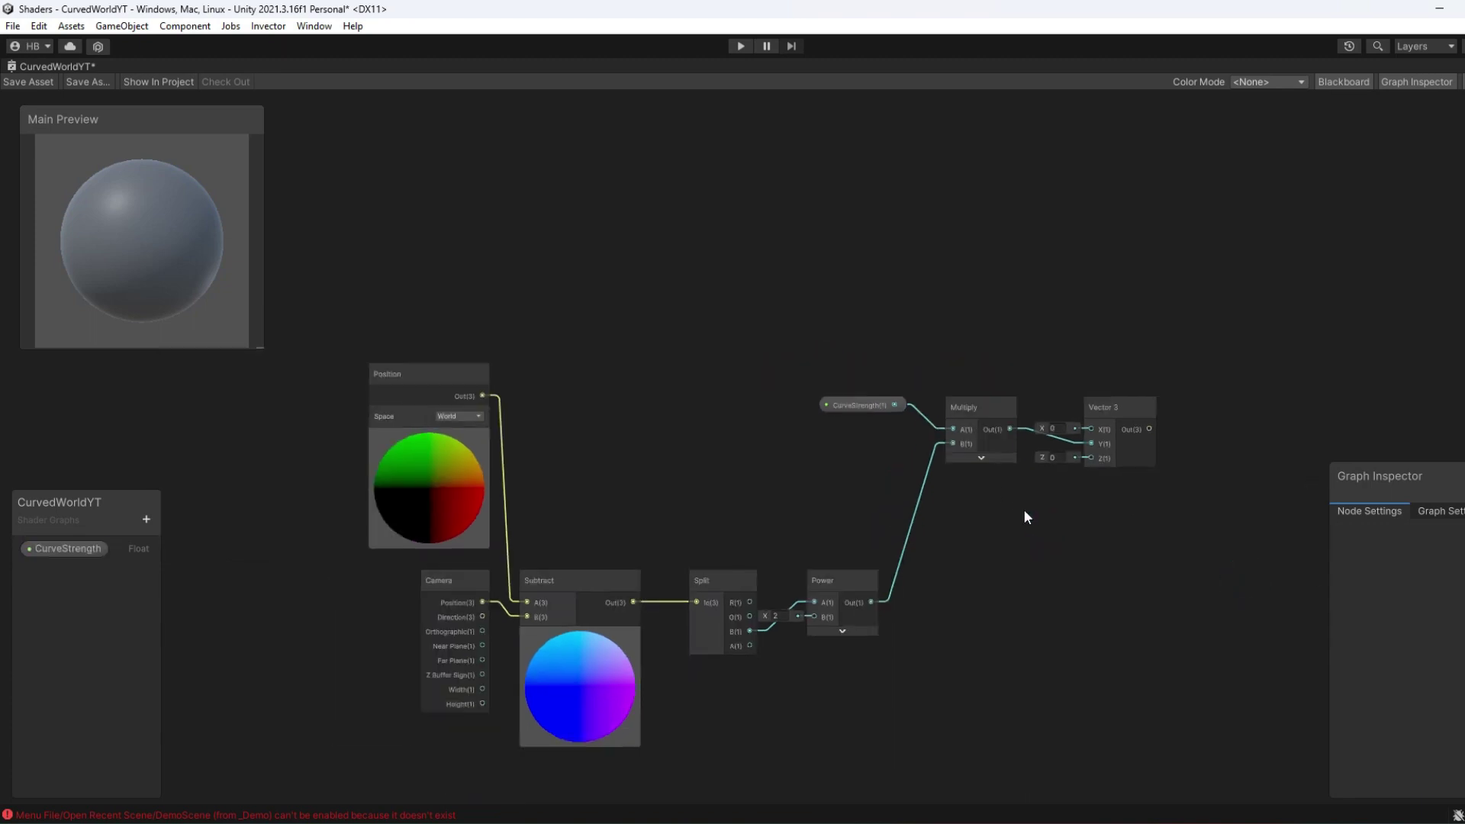
click(774, 403)
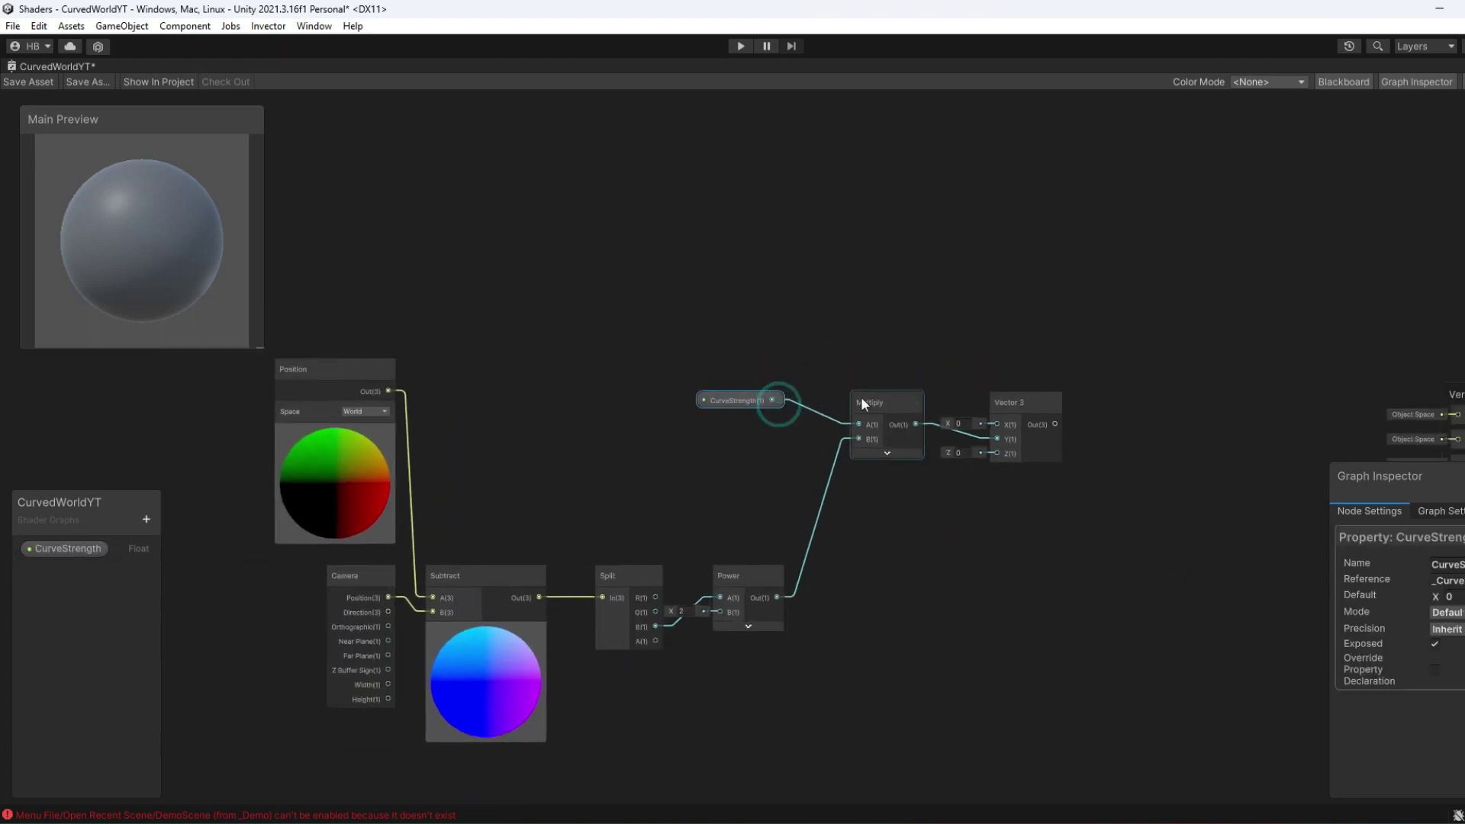
drag(860, 398, 844, 400)
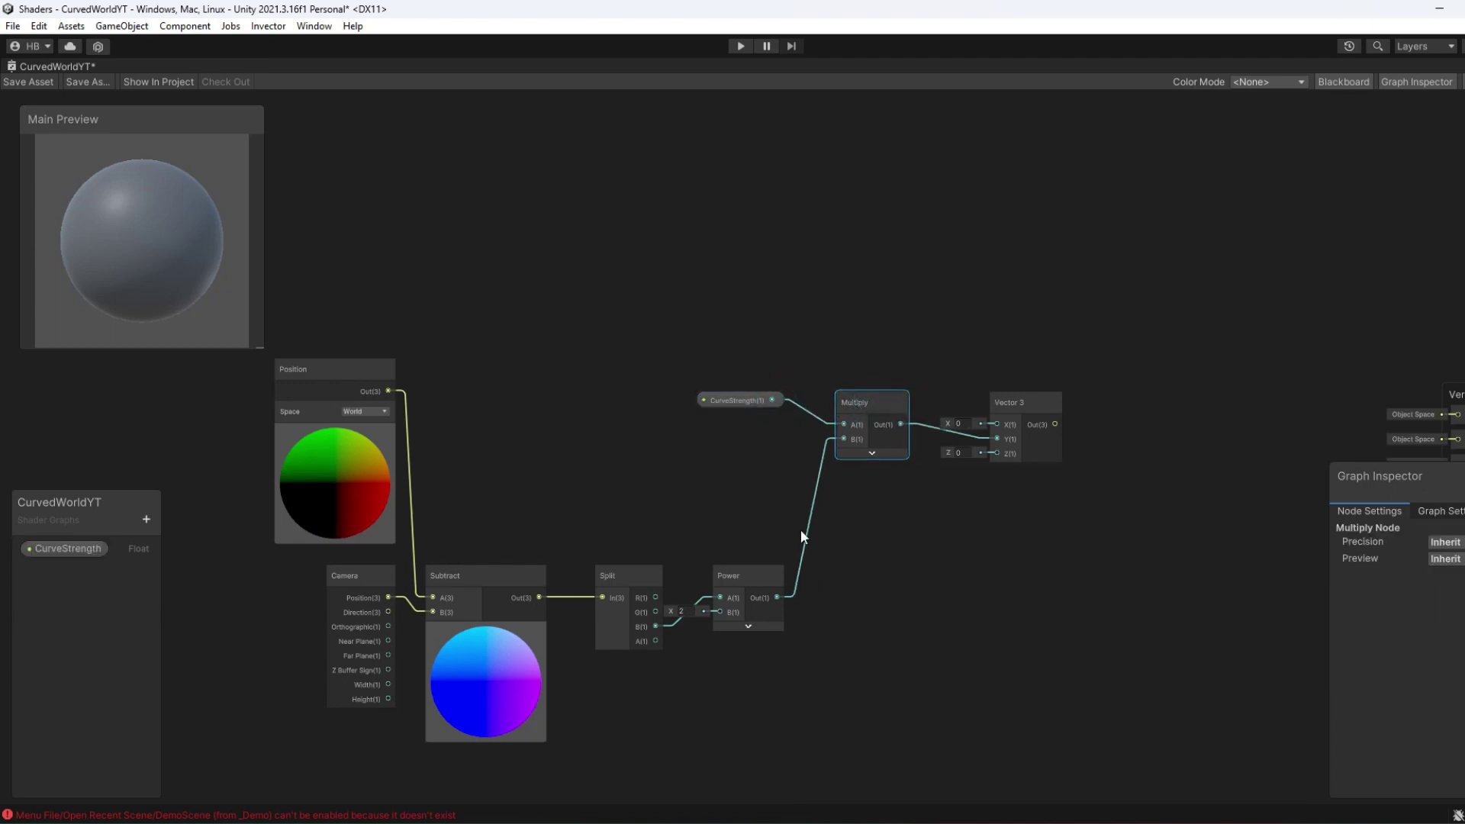
drag(1027, 413, 1001, 411)
click(1023, 509)
middle_drag(1023, 508, 976, 579)
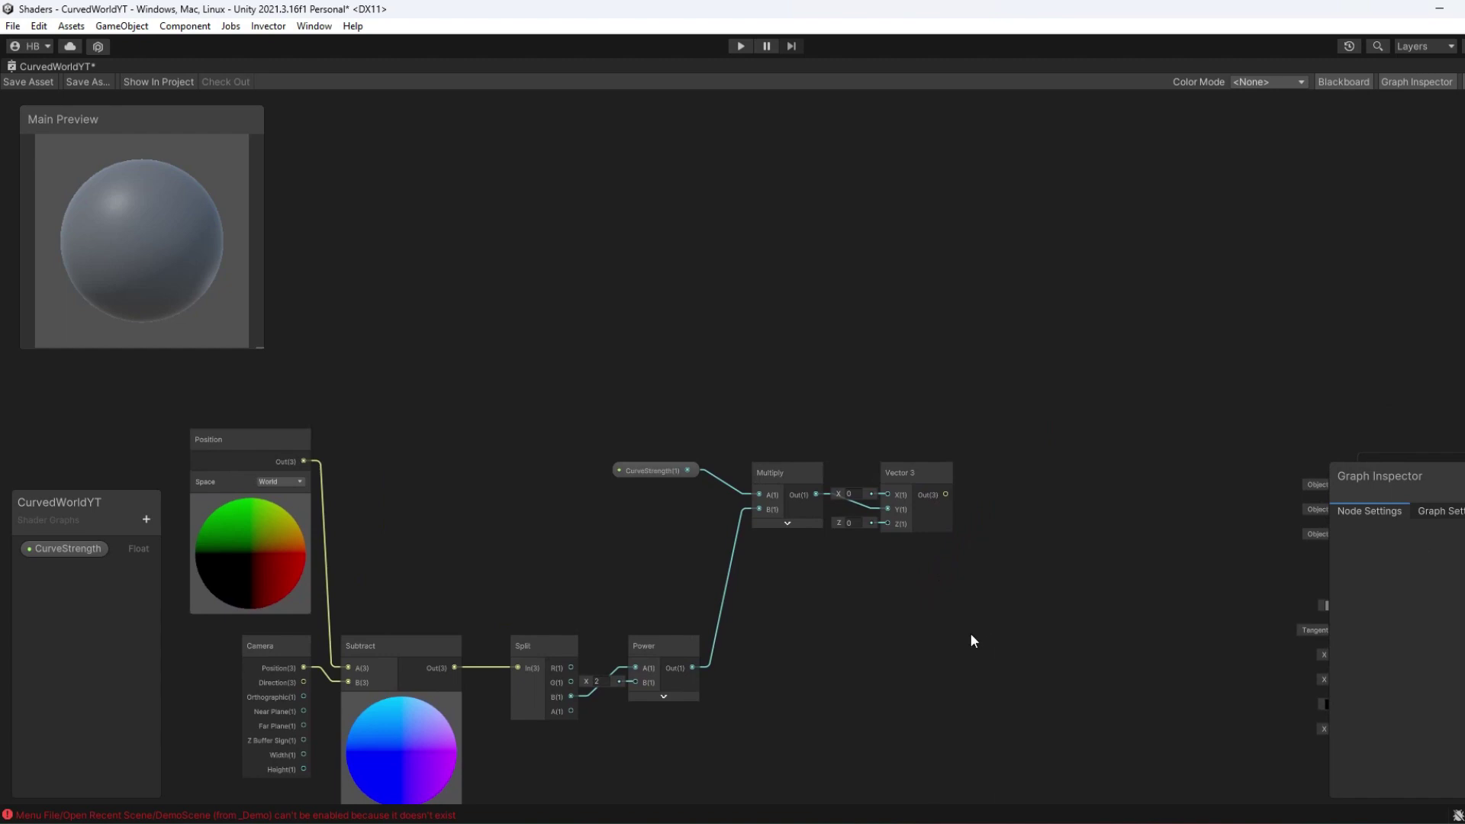
scroll(969, 633, up, 5)
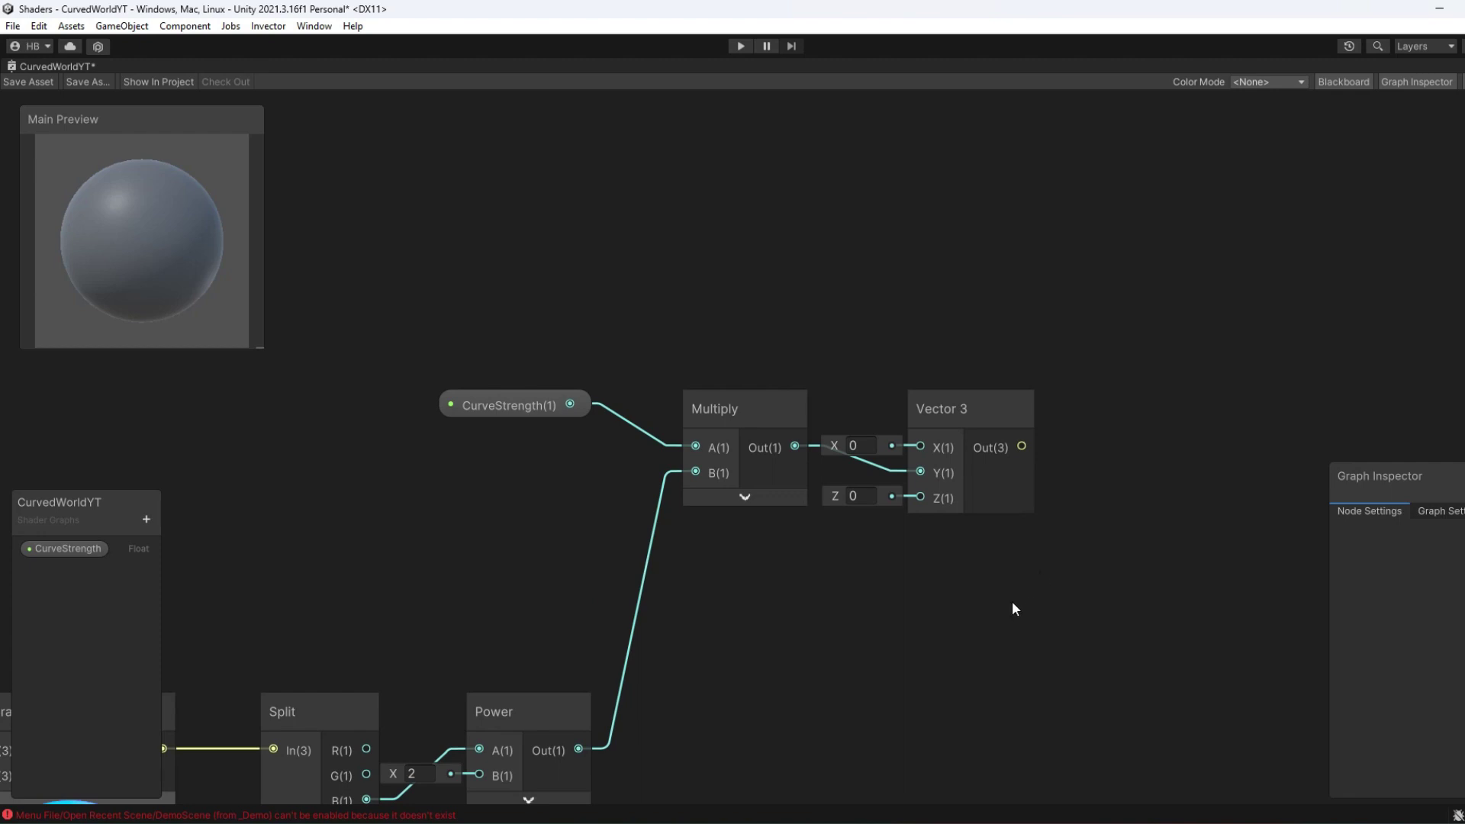
scroll(1012, 601, down, 3)
middle_drag(1063, 575, 786, 489)
Step: Create an Add node next to Vector 3 and feed Vector 3's output into Add B
click(785, 484)
key(space)
text(add)
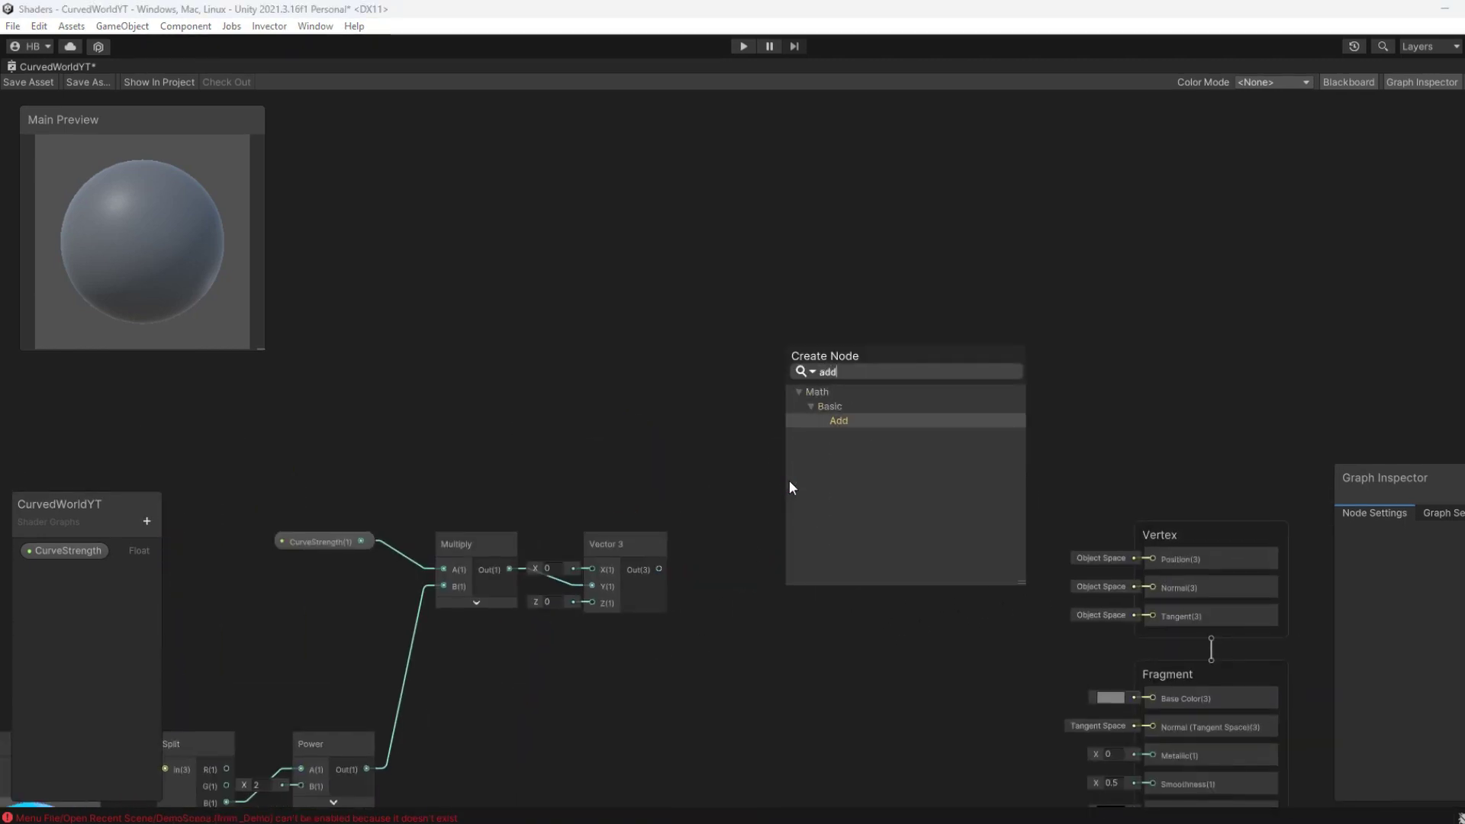
click(886, 418)
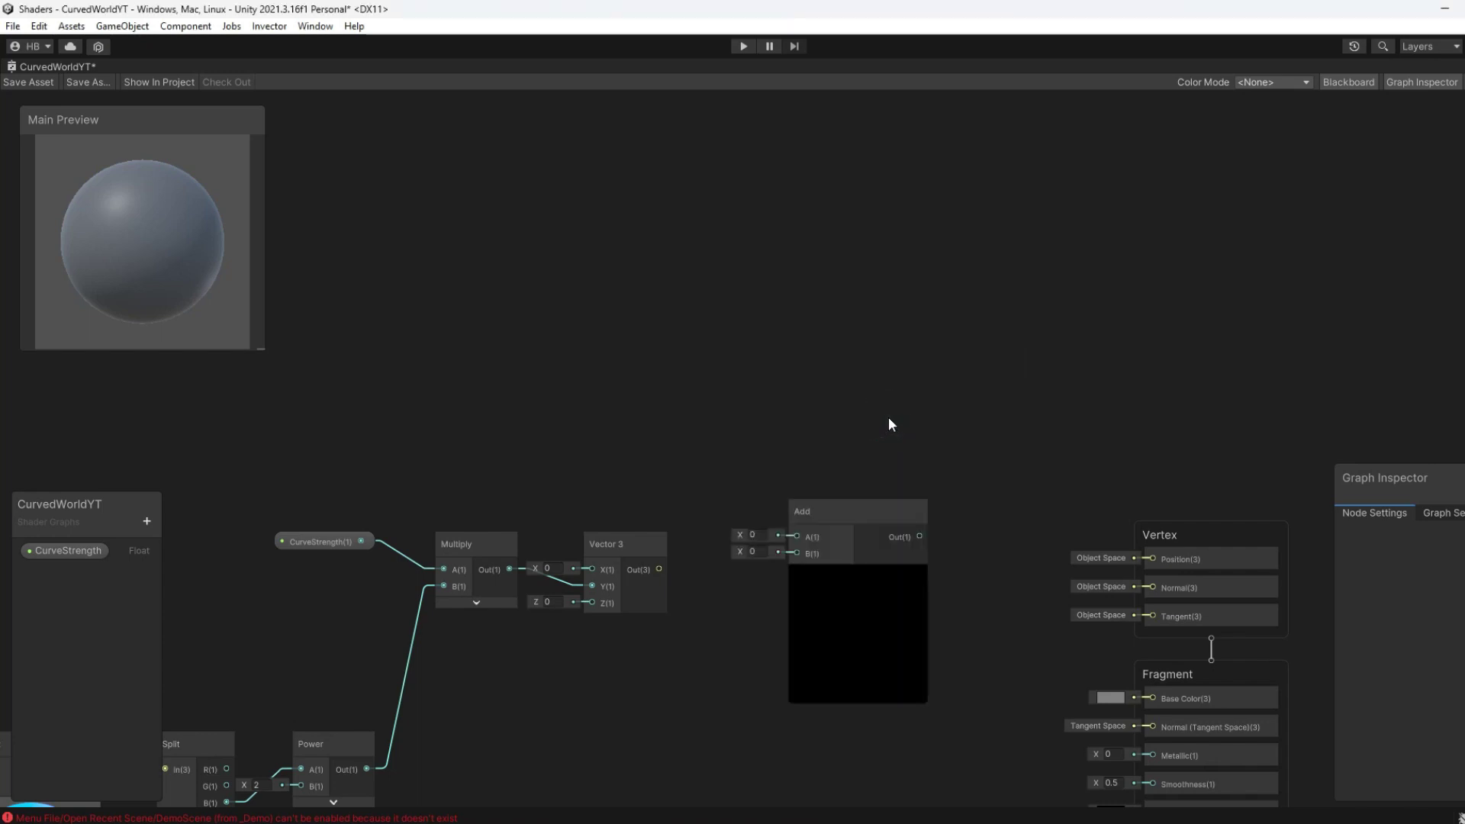
drag(850, 507, 821, 545)
drag(659, 570, 761, 586)
Step: Connect the Position node's output to the Add node's A input
drag(823, 548, 837, 453)
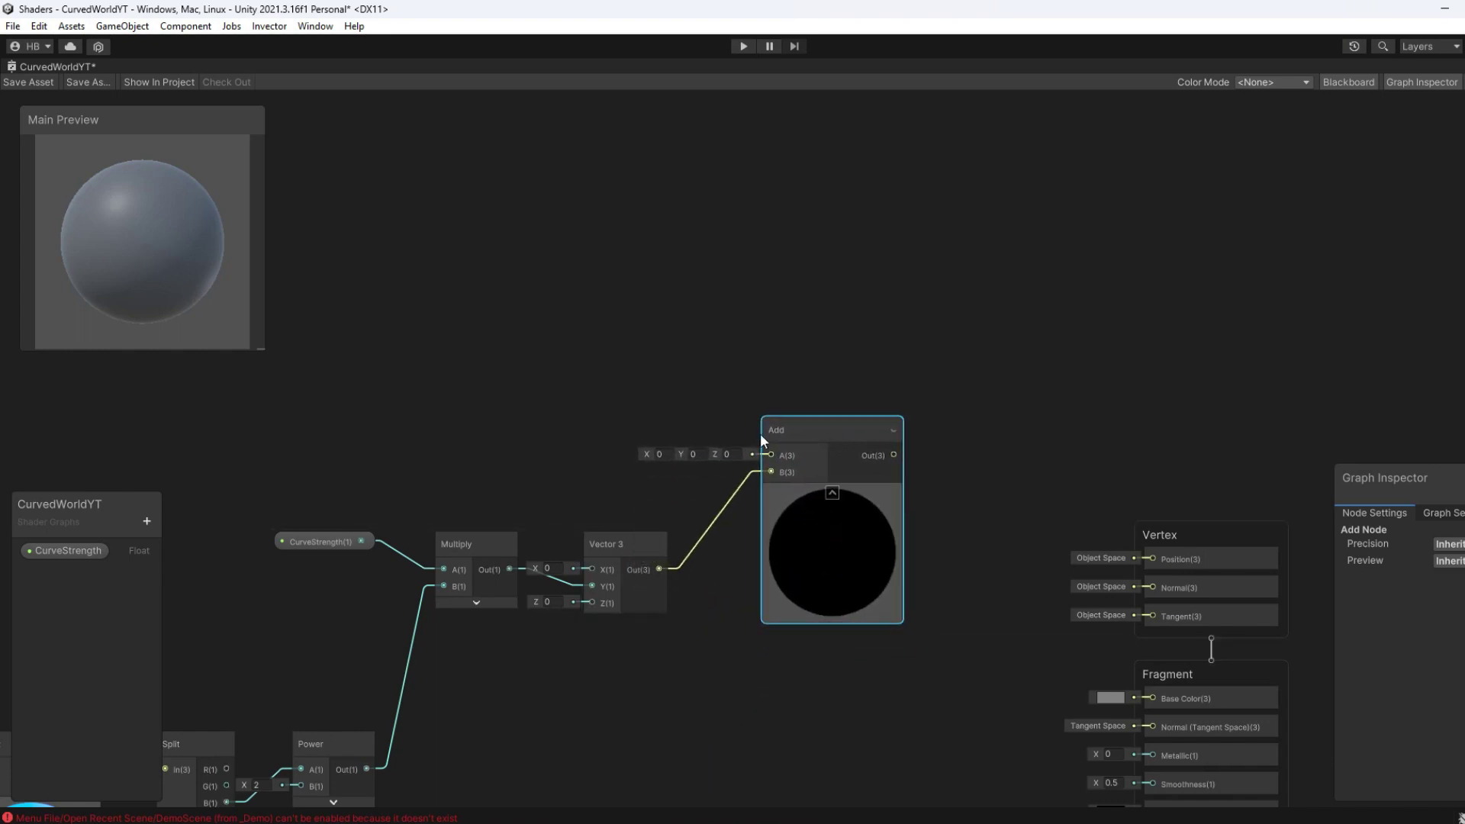
scroll(554, 450, down, 3)
middle_drag(544, 454, 661, 450)
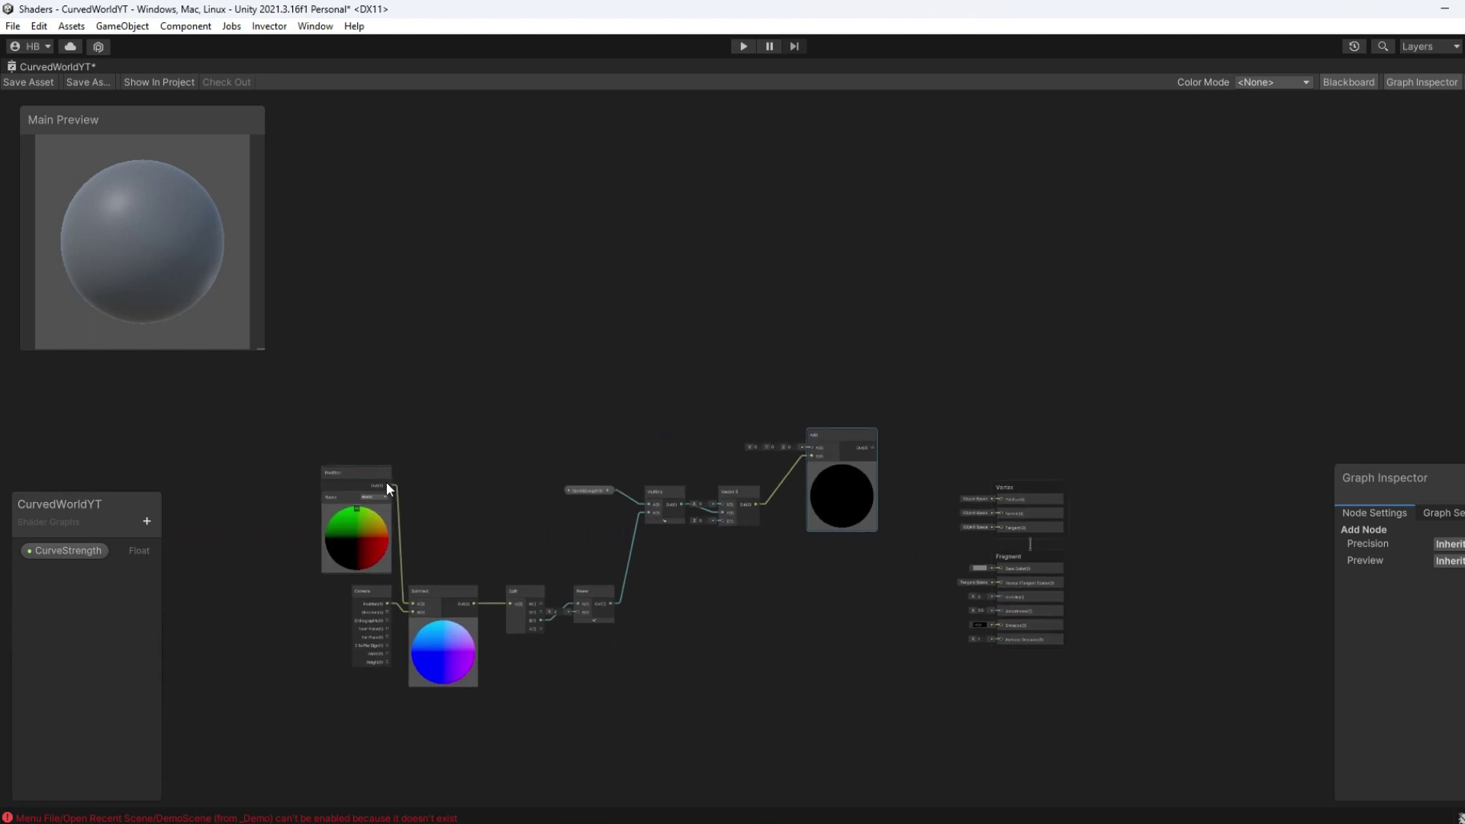
drag(388, 485, 811, 449)
scroll(810, 450, up, 8)
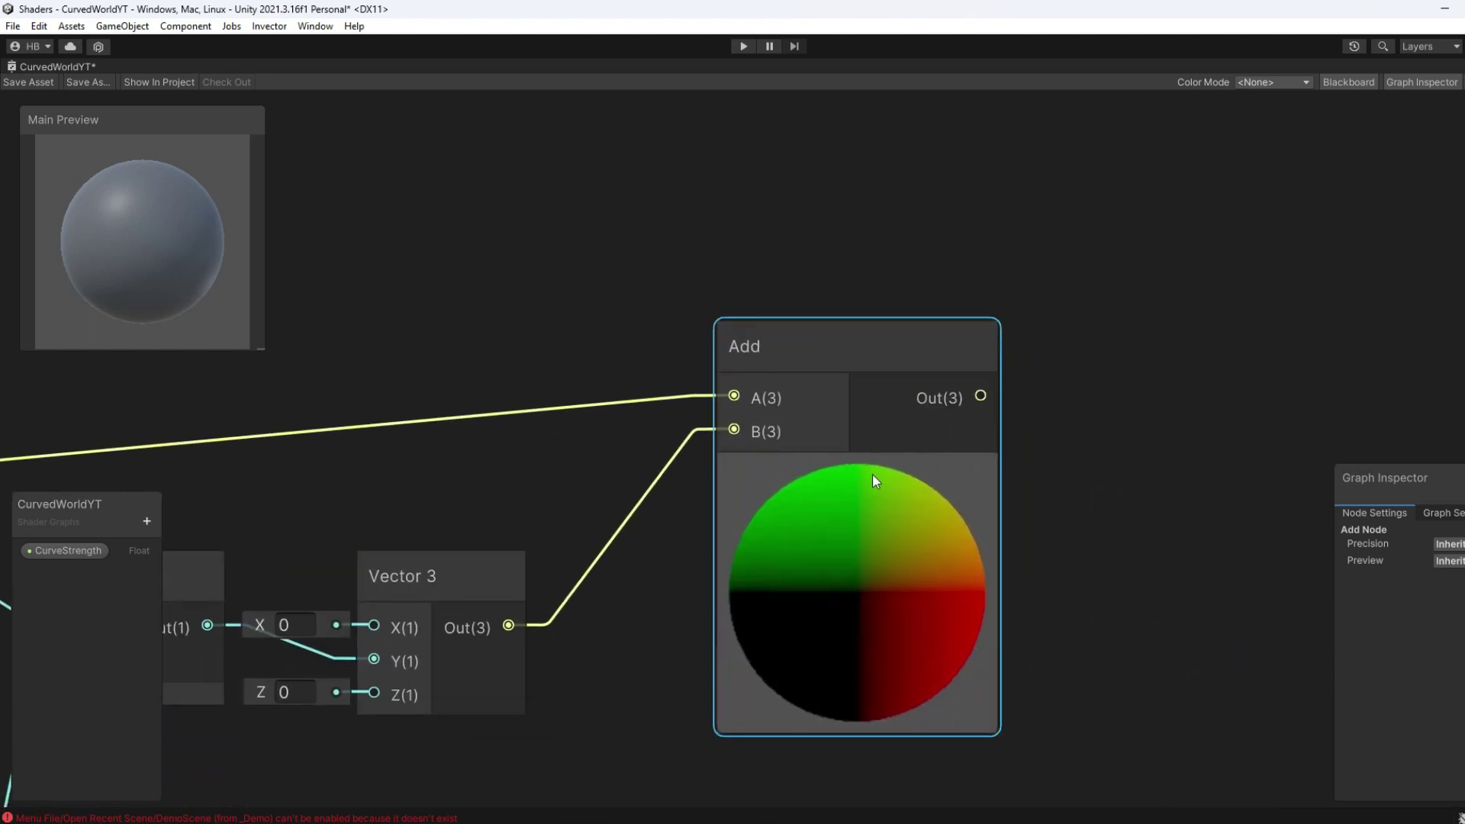
scroll(842, 412, down, 8)
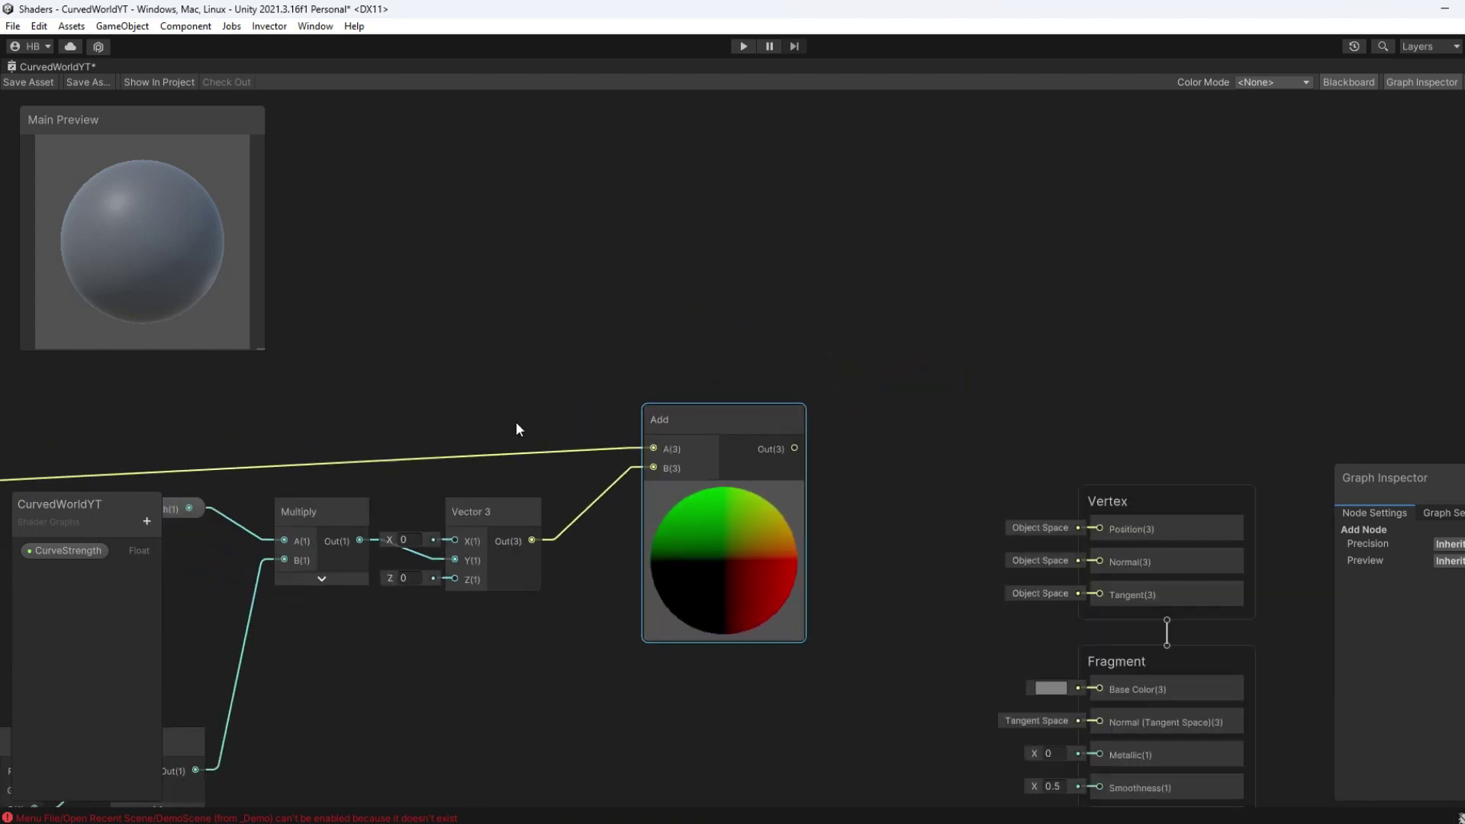
Step: Inspect the Position-to-Add curve node chain and pan to the space right of Add
middle_drag(450, 386, 762, 373)
click(305, 427)
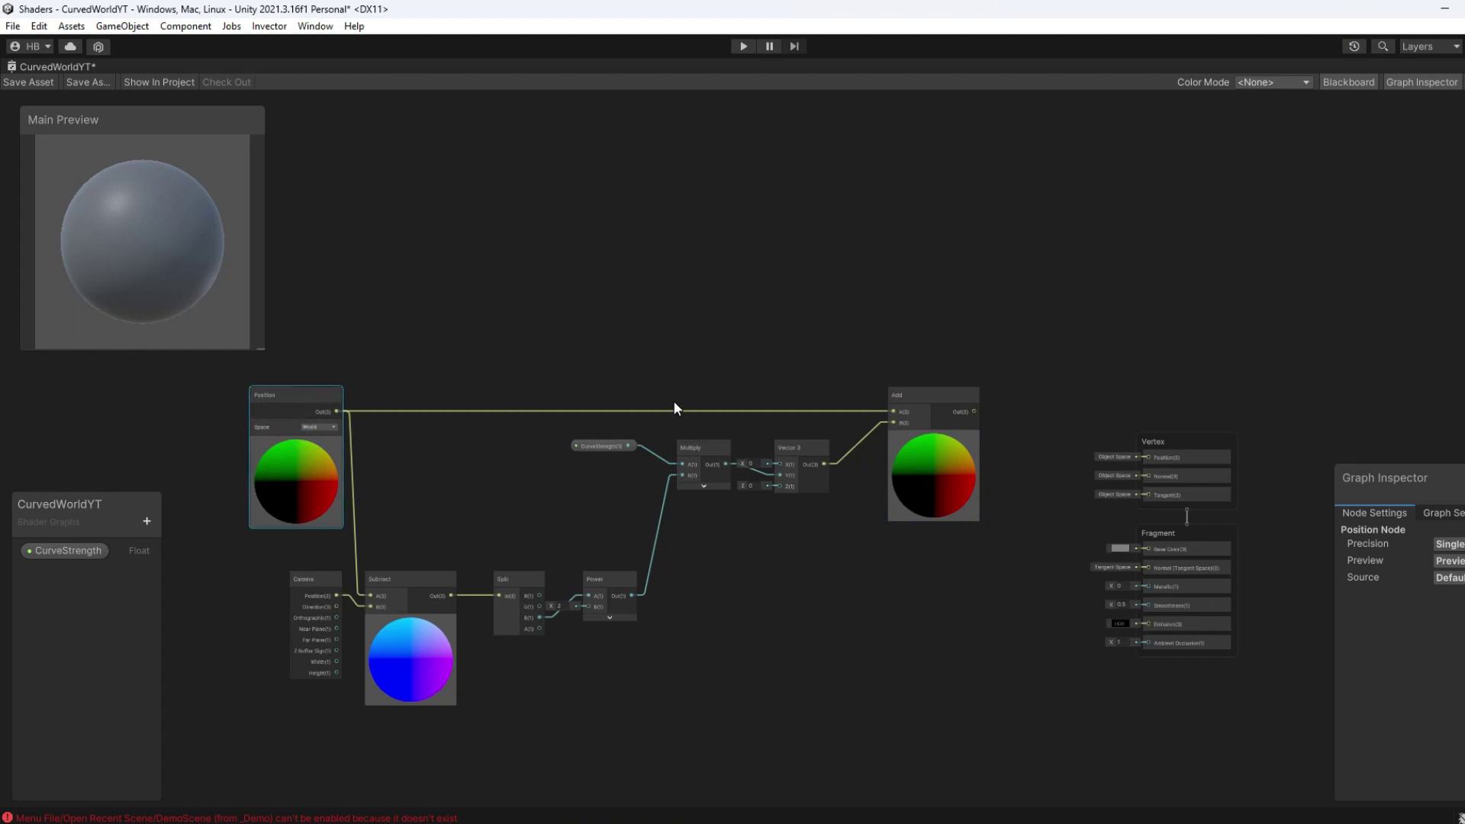
scroll(939, 725, down, 3)
drag(946, 708, 420, 458)
middle_drag(448, 524, 296, 511)
scroll(584, 587, up, 5)
scroll(885, 577, up, 1)
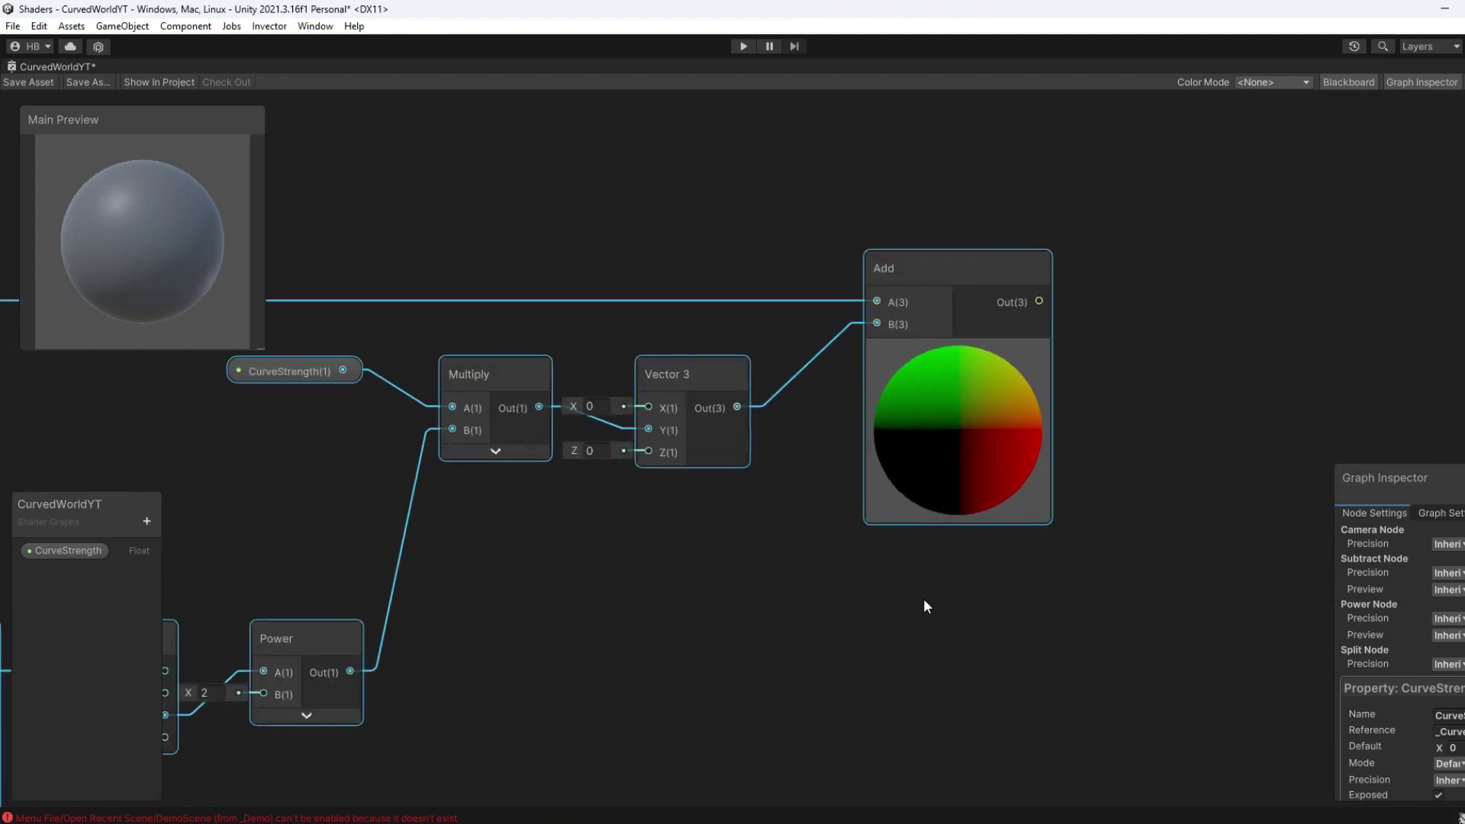
click(925, 607)
middle_drag(1041, 399, 598, 468)
Step: Create a Transform node and feed the Add output into it
right_click(790, 365)
text(tran)
click(894, 409)
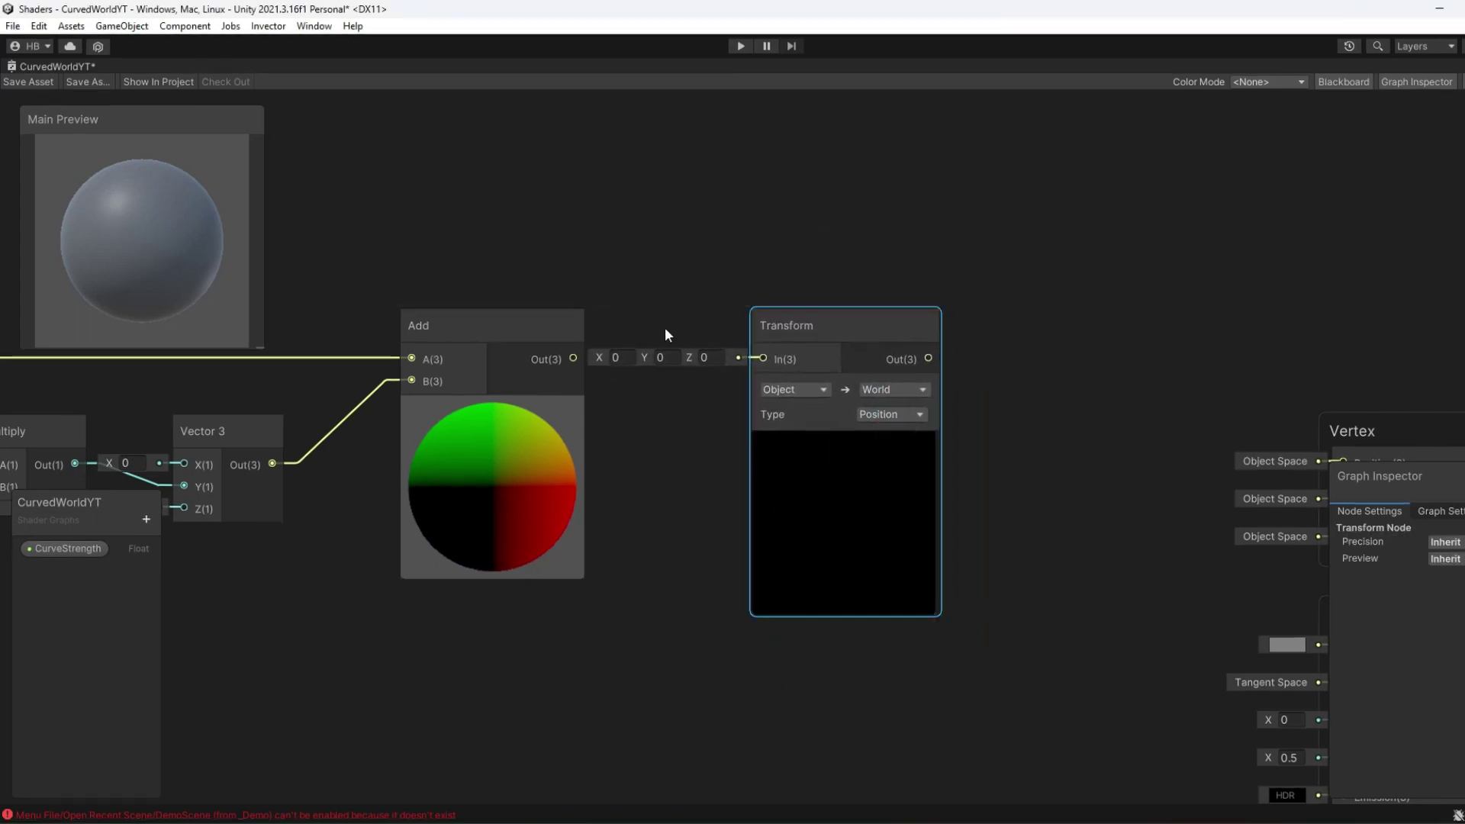
drag(573, 359, 763, 358)
drag(877, 326, 867, 327)
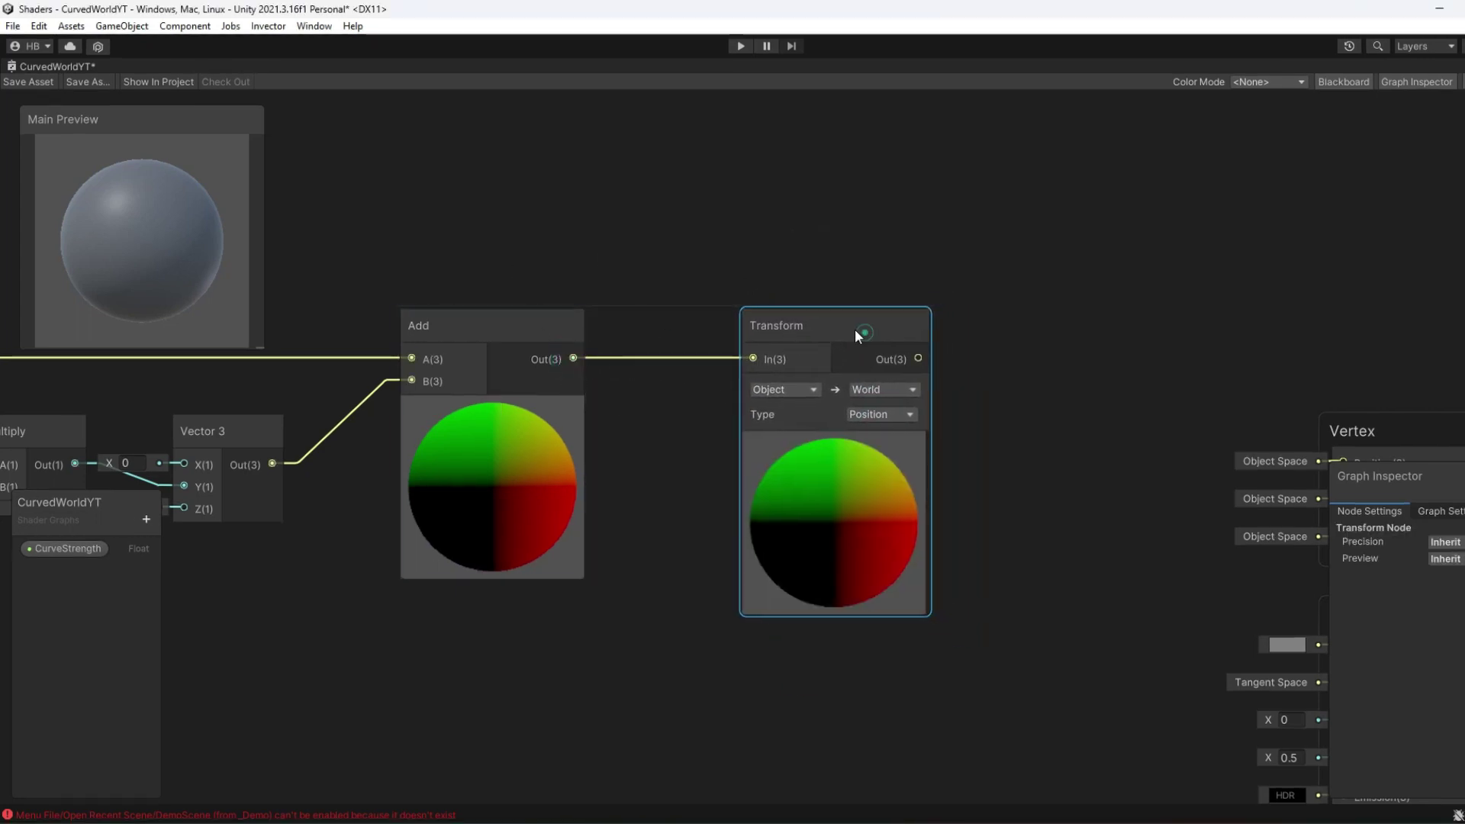
Step: Set the Transform to World → Object, type Position, and connect it to vertex Position
click(794, 390)
click(812, 443)
click(885, 389)
click(890, 410)
click(902, 416)
click(967, 406)
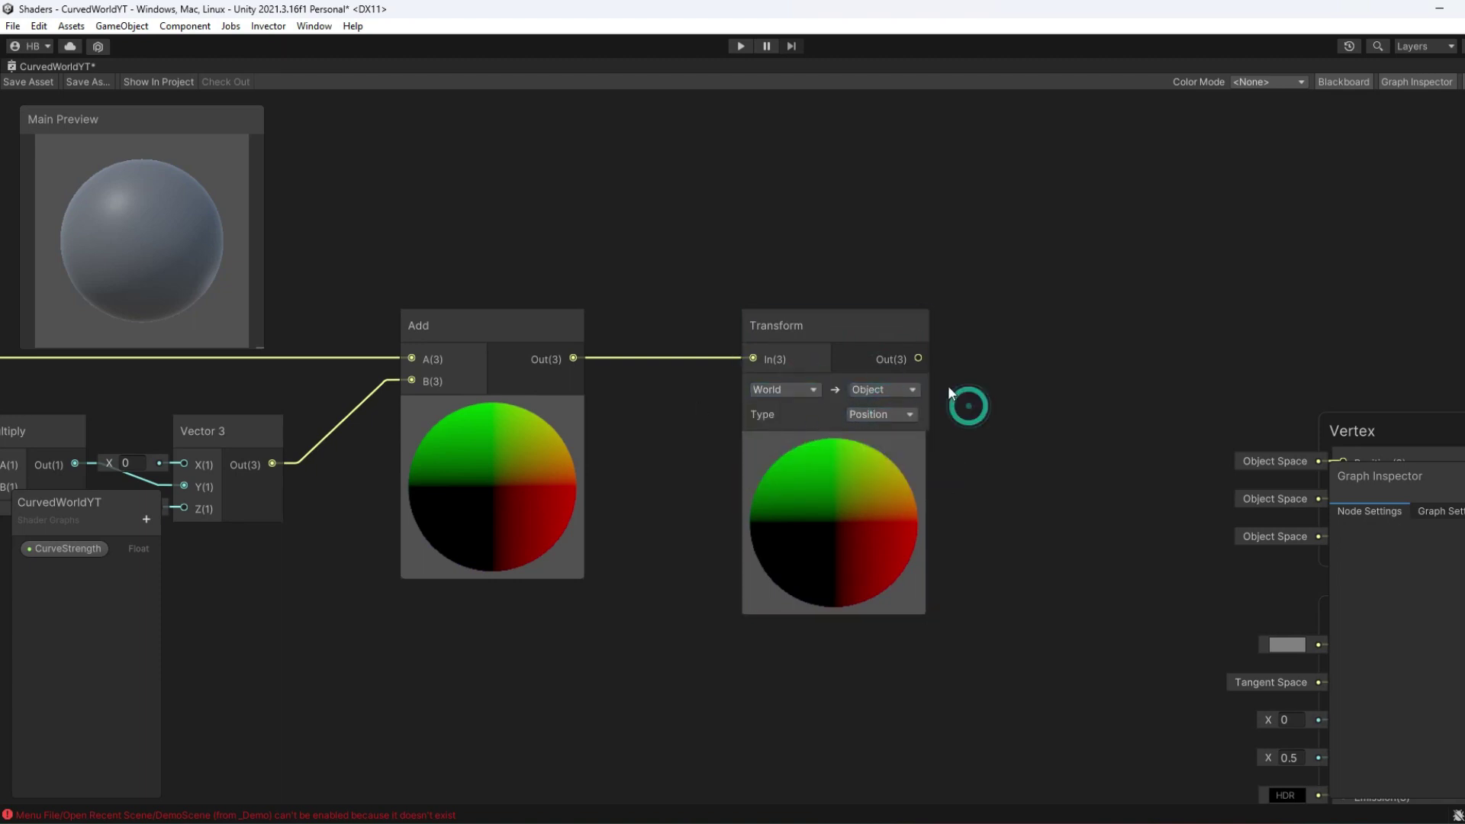
middle_drag(904, 493, 497, 477)
drag(510, 346, 937, 450)
Step: Restore the shader graph window into the layout and return to the Scene view
key(a)
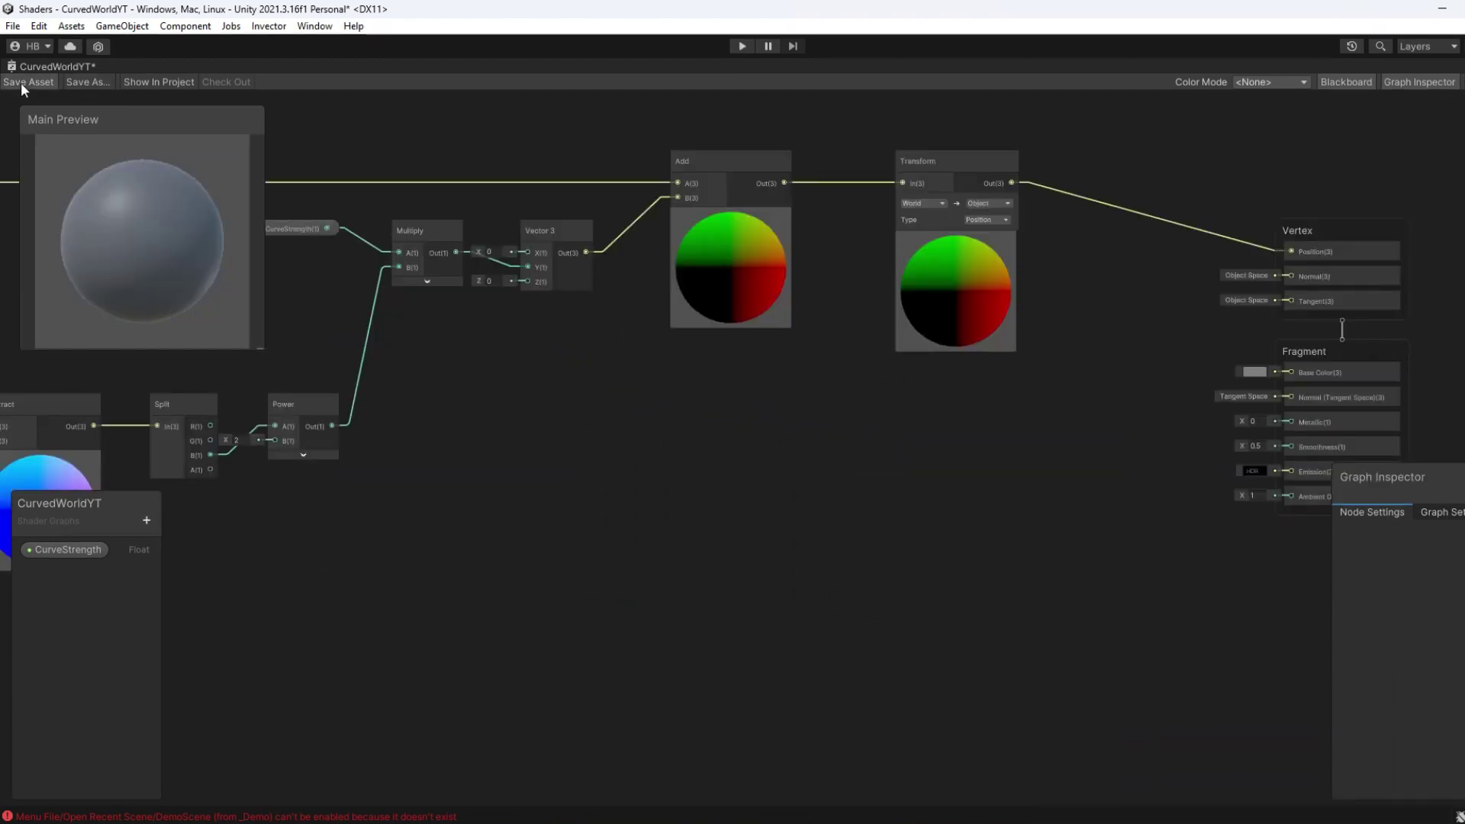
double_click(67, 67)
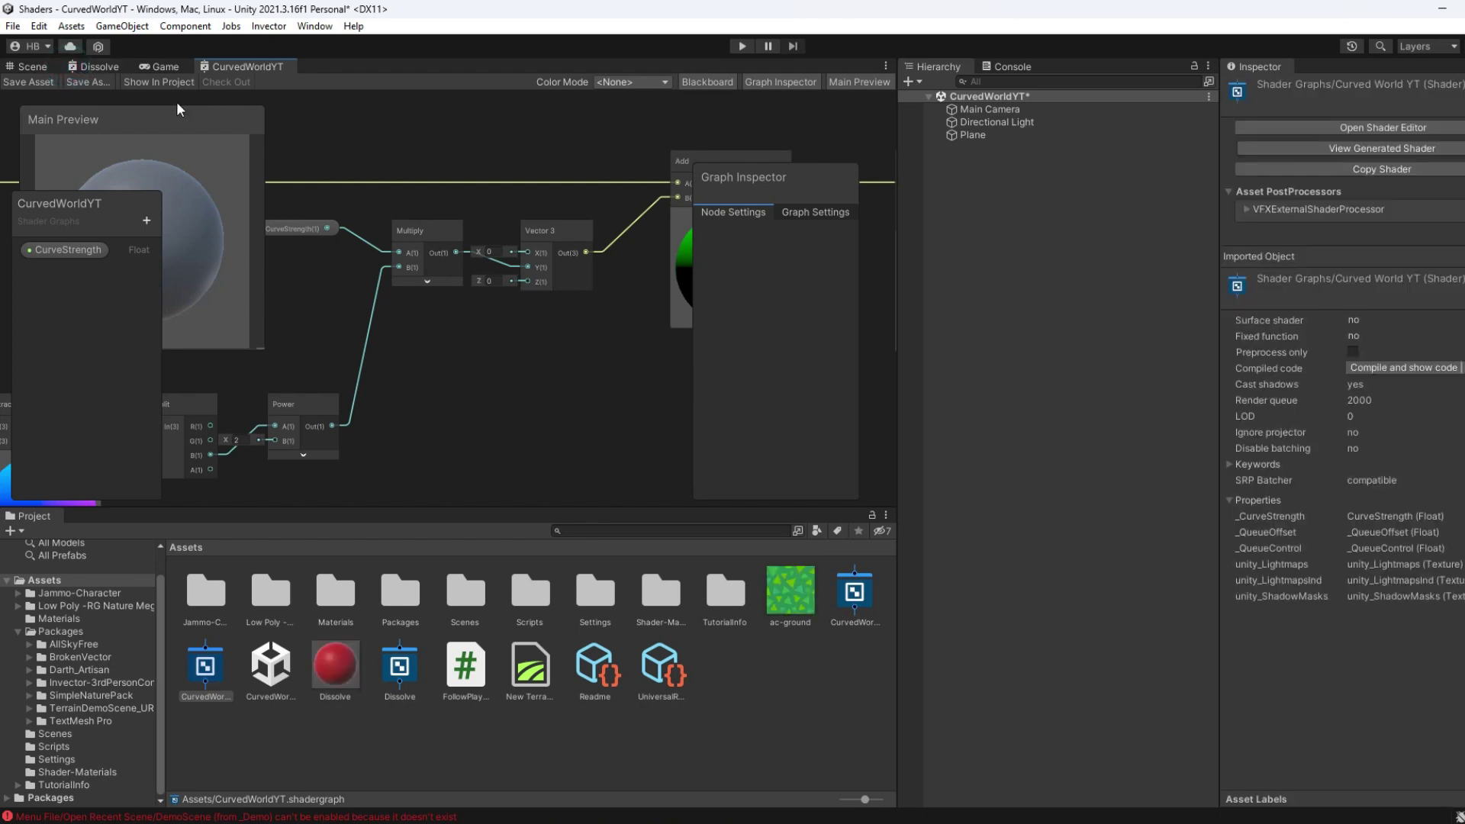
click(27, 71)
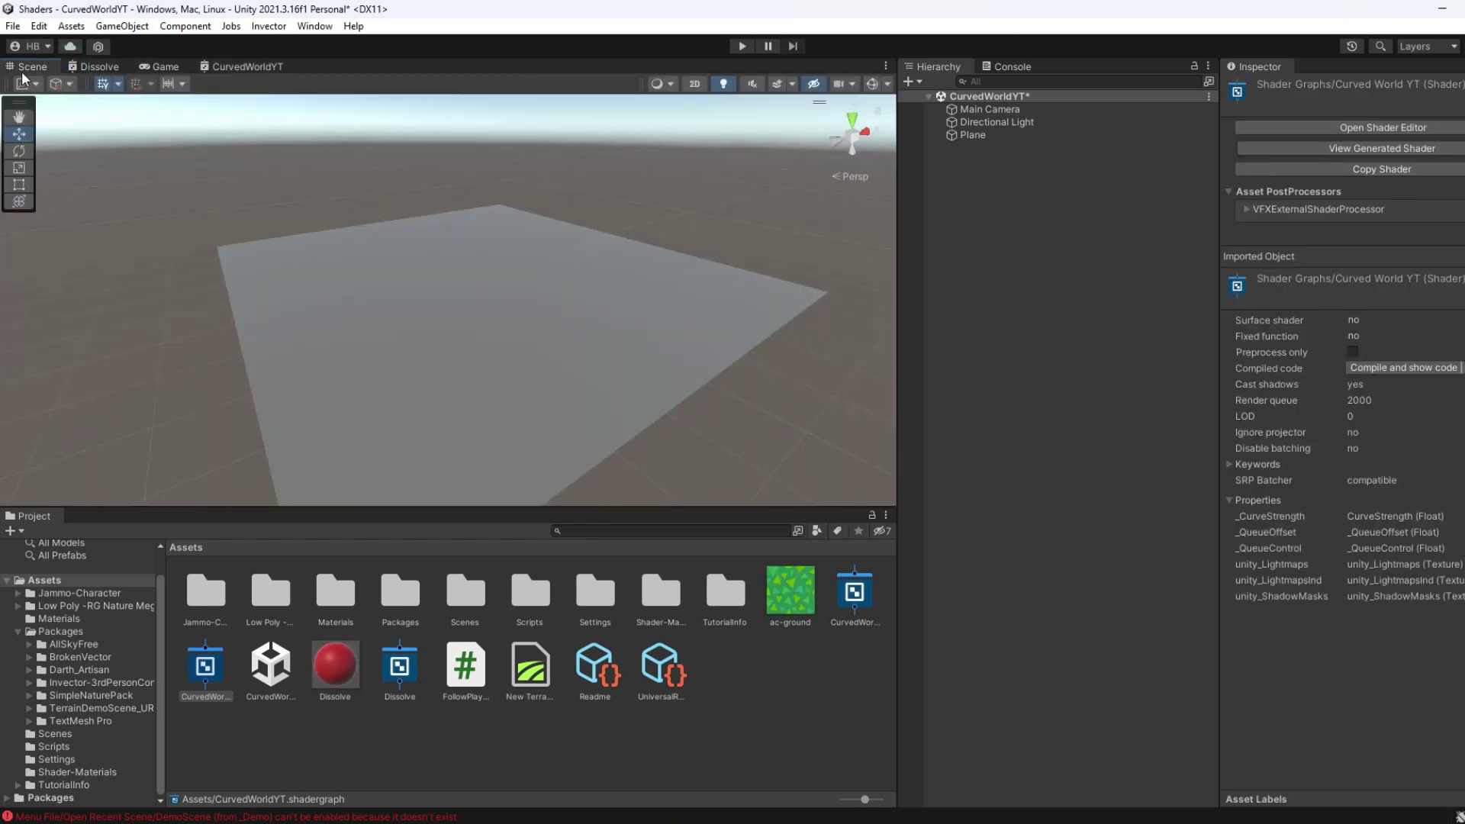
click(464, 330)
click(737, 685)
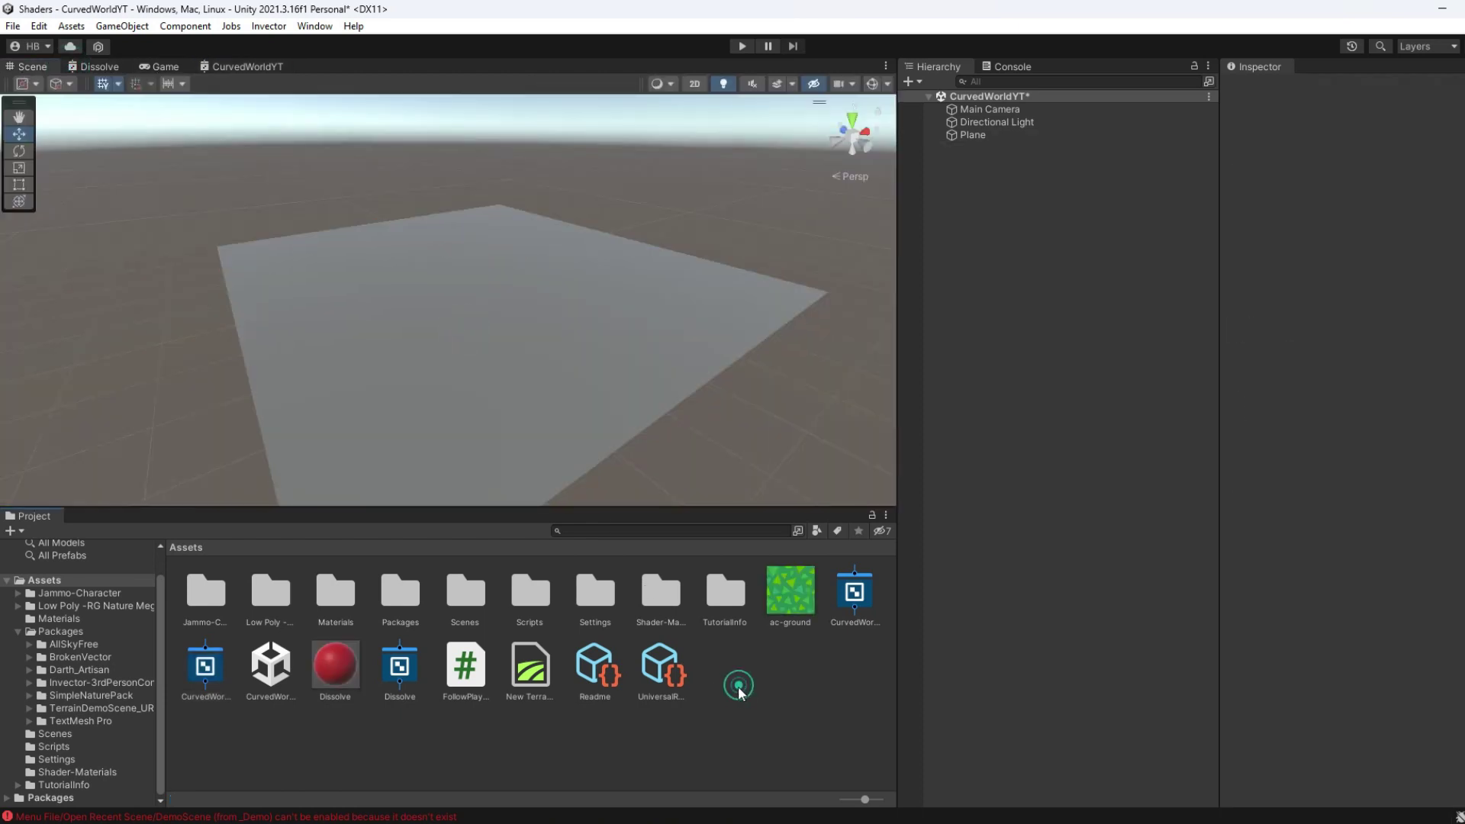
Step: Create a new material in the Assets folder and start naming it Curvy
right_click(260, 729)
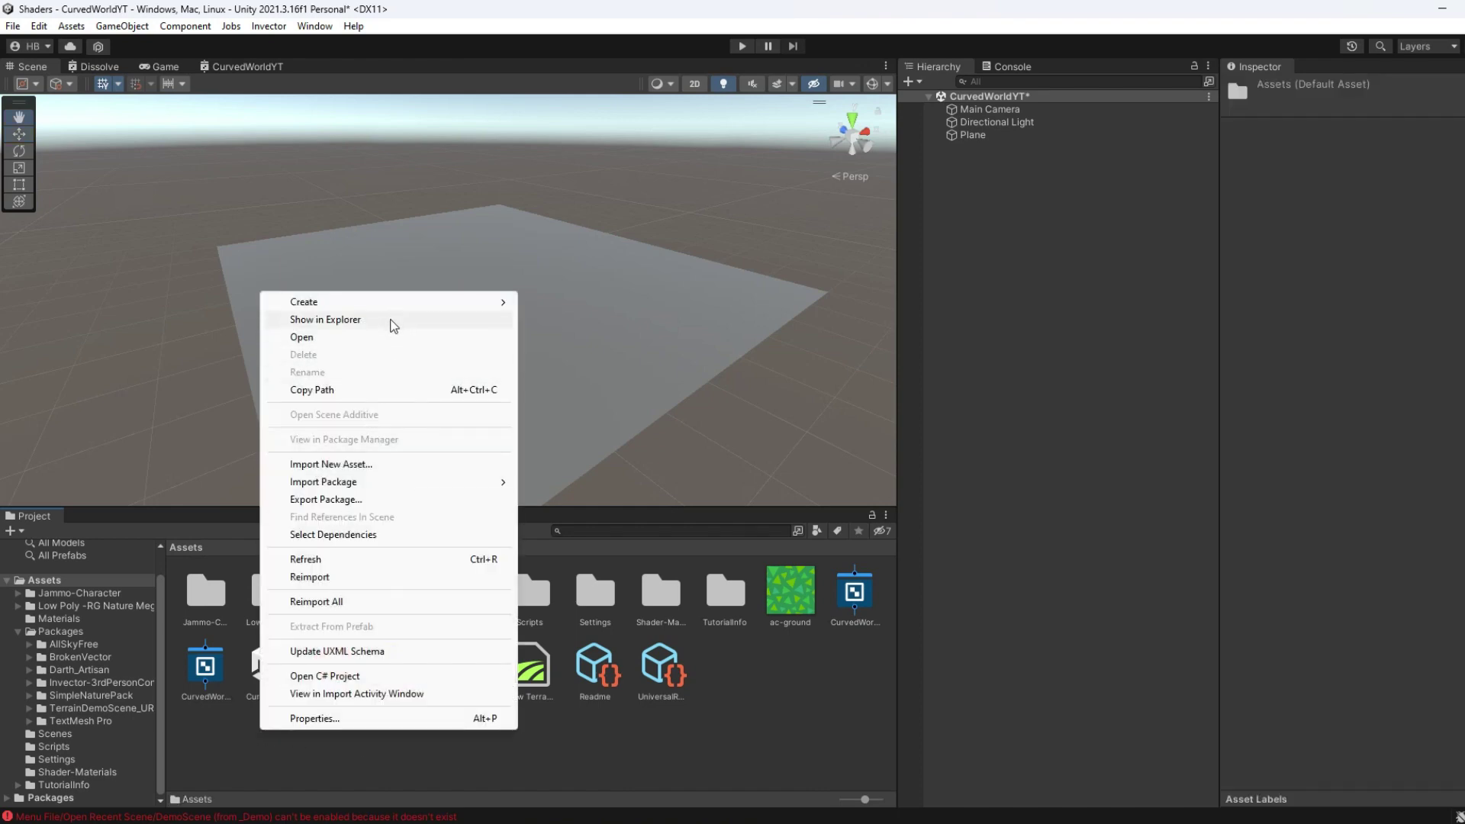
mouse_move(386, 309)
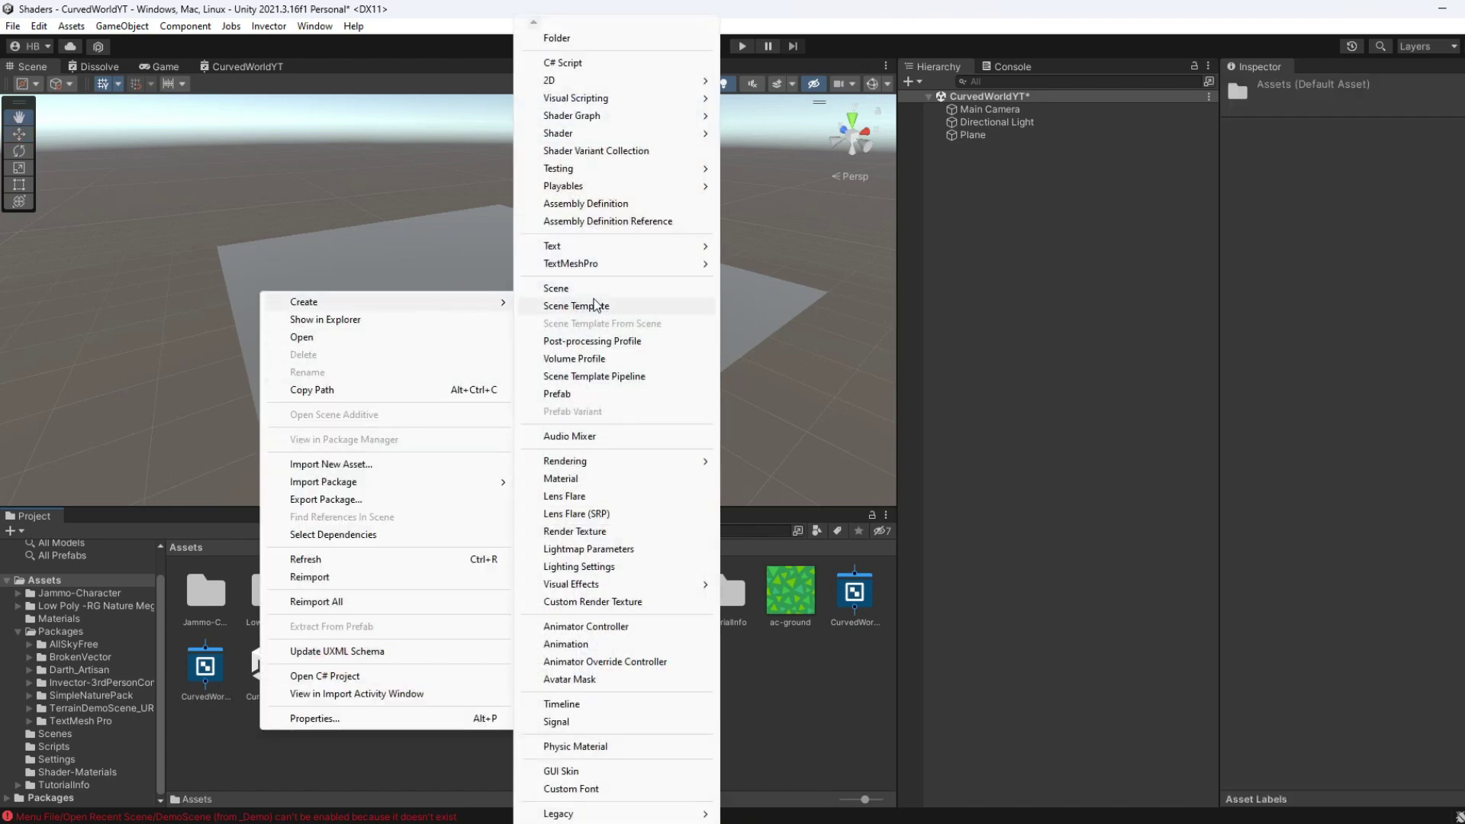
click(600, 479)
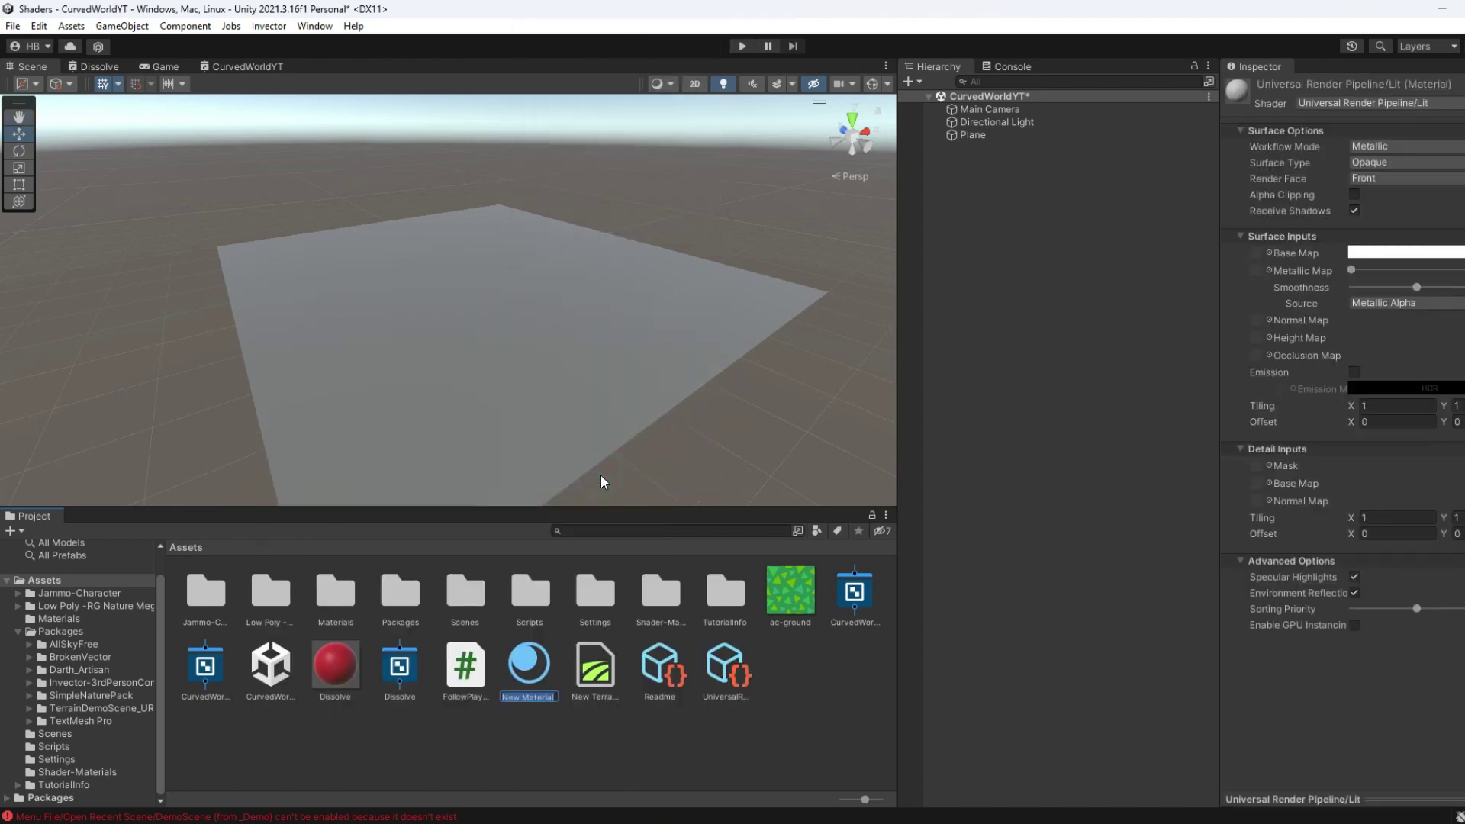
text(Curvy)
Step: Name the material Curvy, give it the Shader Graphs/CurvedWorldYT shader, and apply it to the plane
key(Return)
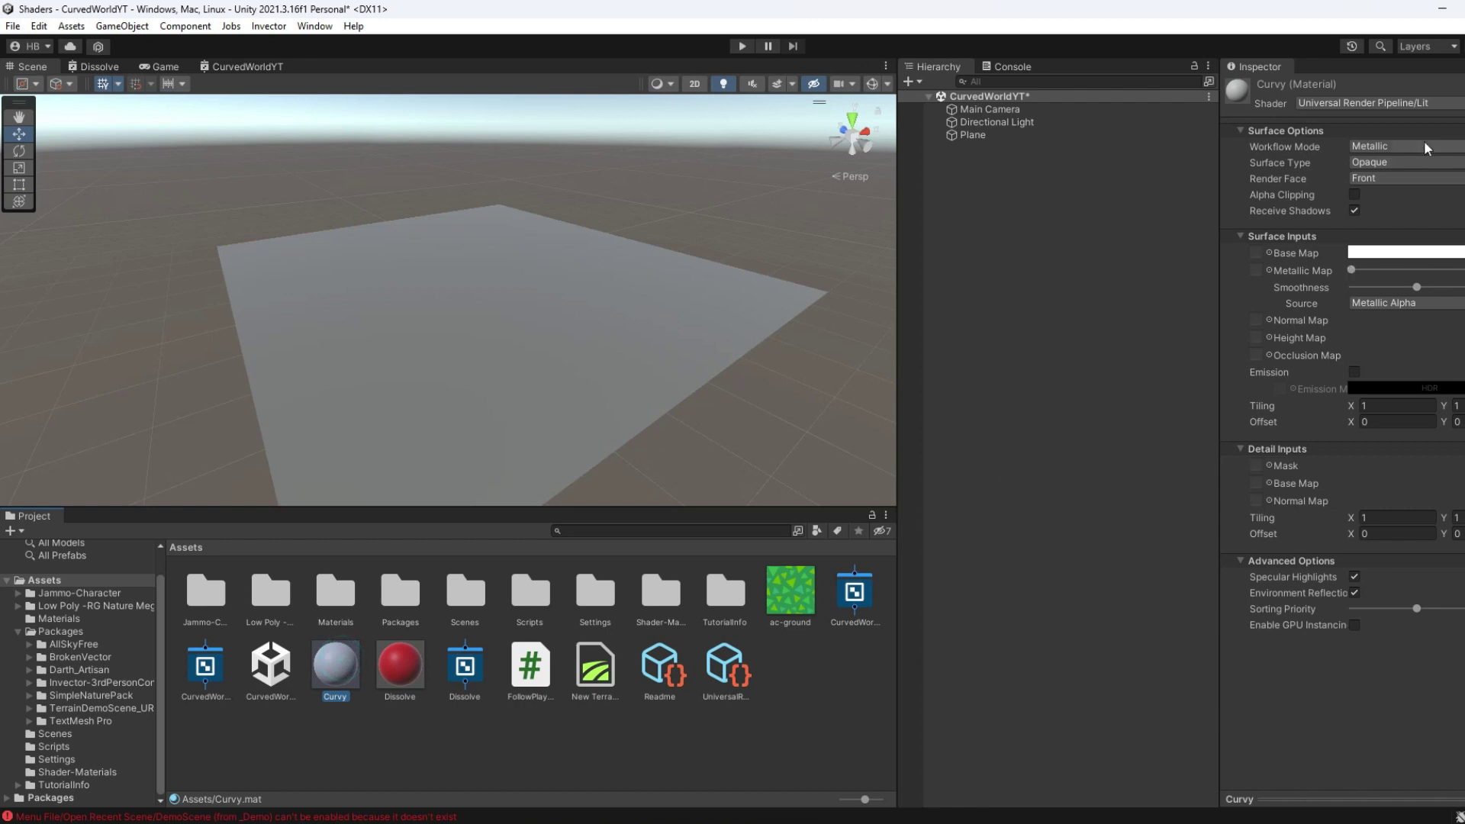
click(1422, 102)
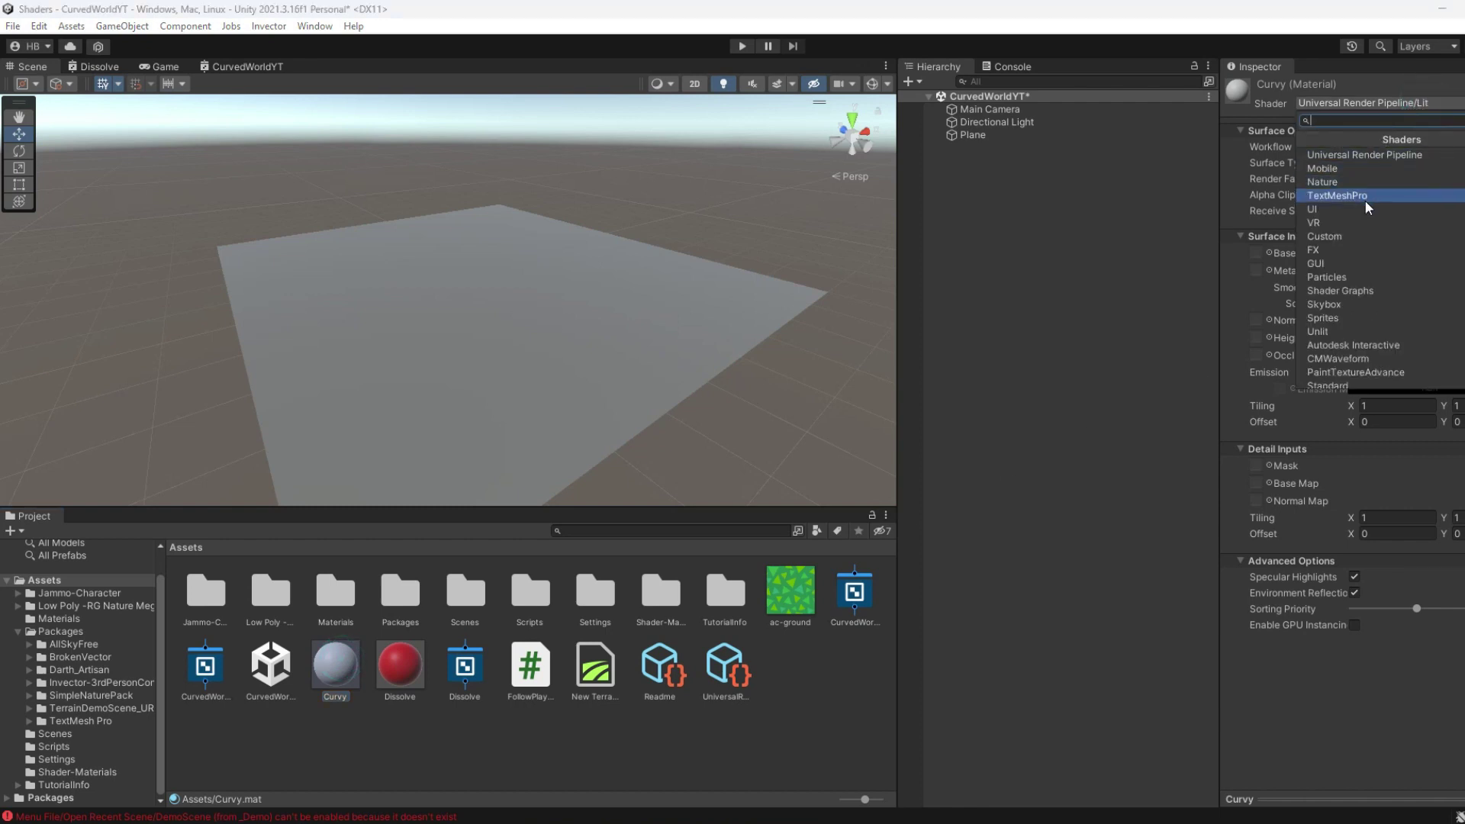
click(1358, 290)
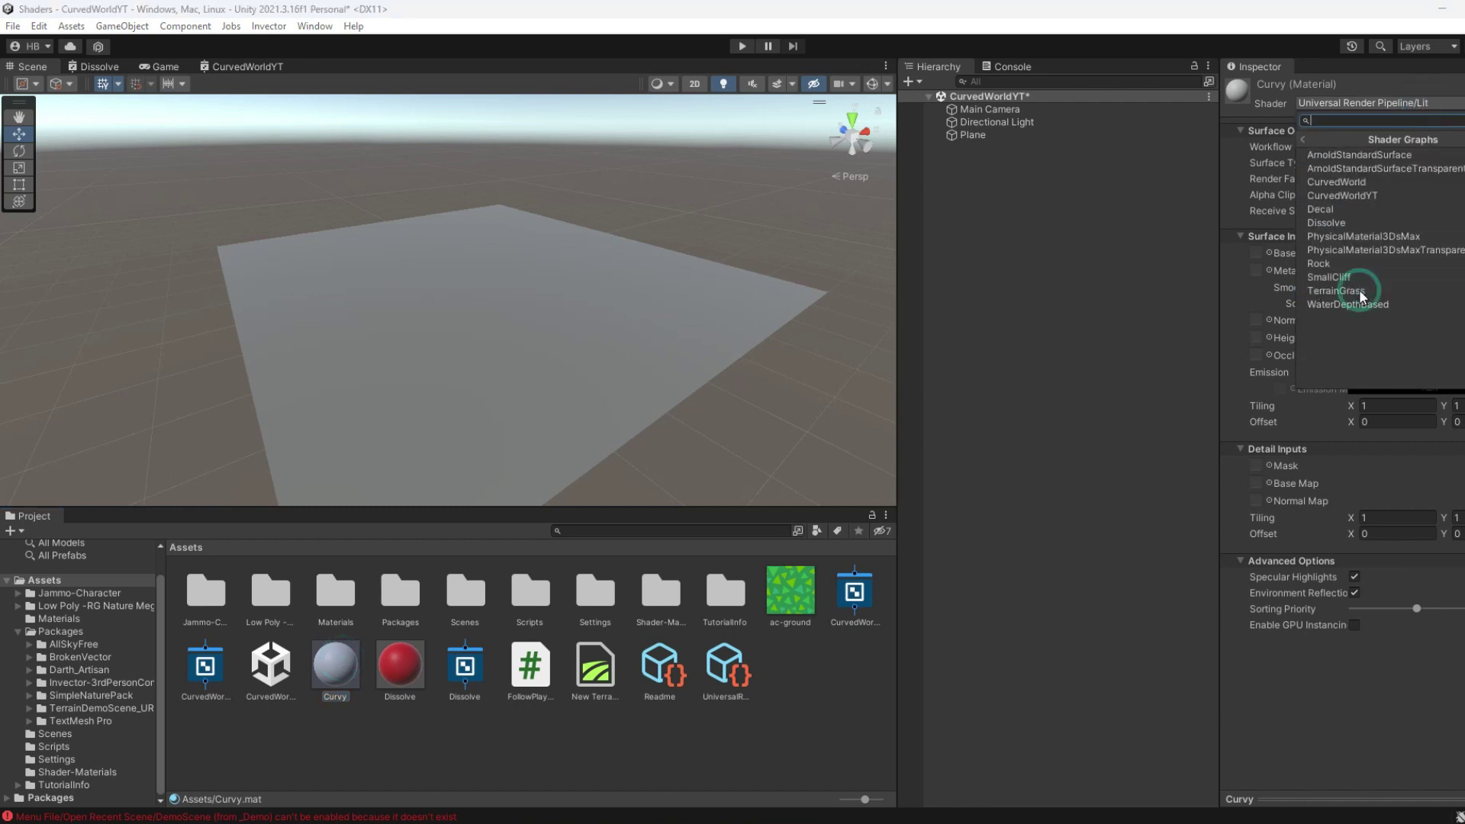
click(1375, 196)
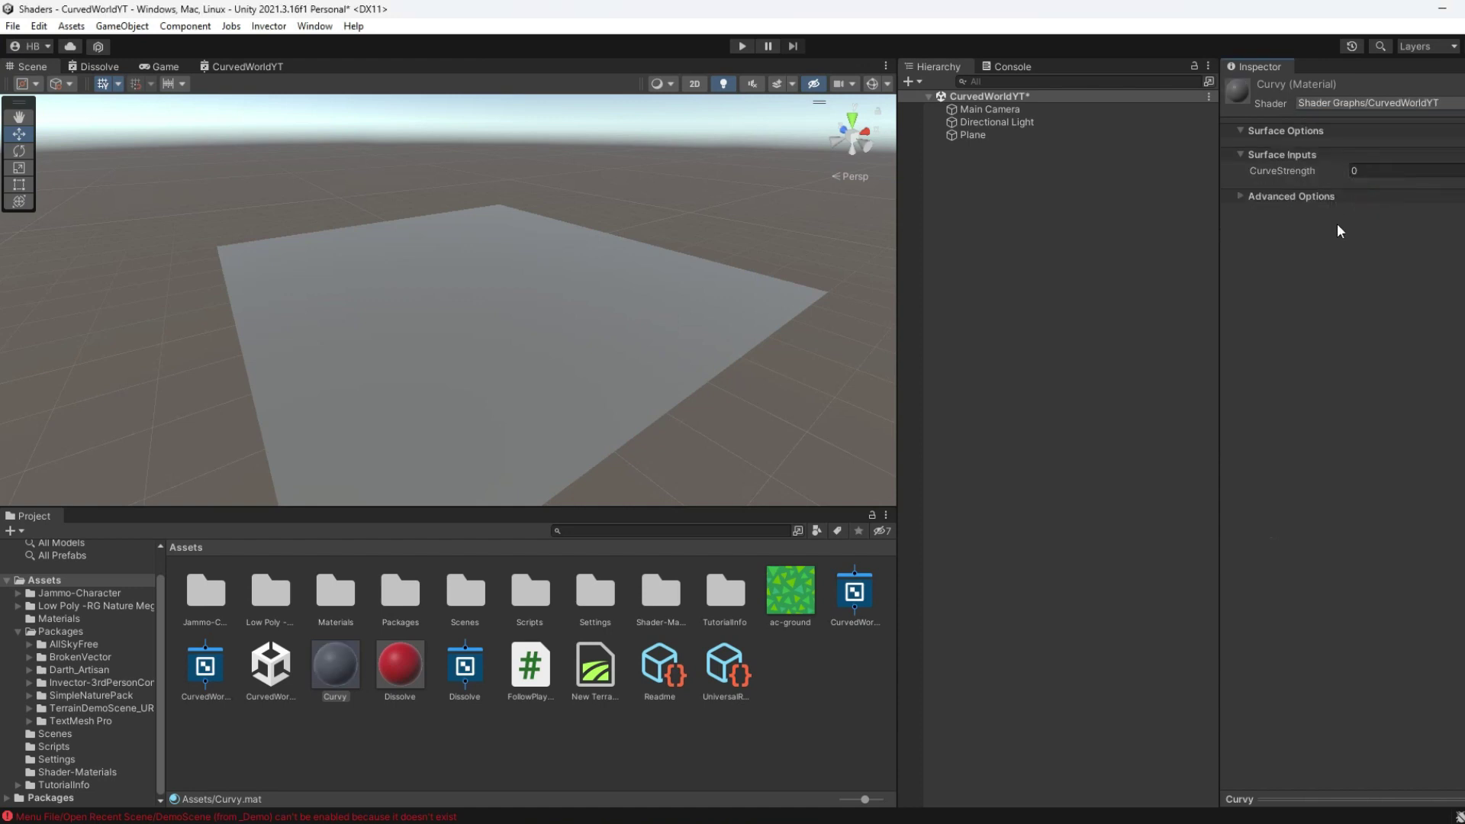
drag(333, 676, 578, 345)
Step: Set Curvy's CurveStrength to -0.004 and orbit to inspect the bent plane
click(1271, 175)
text(0.001)
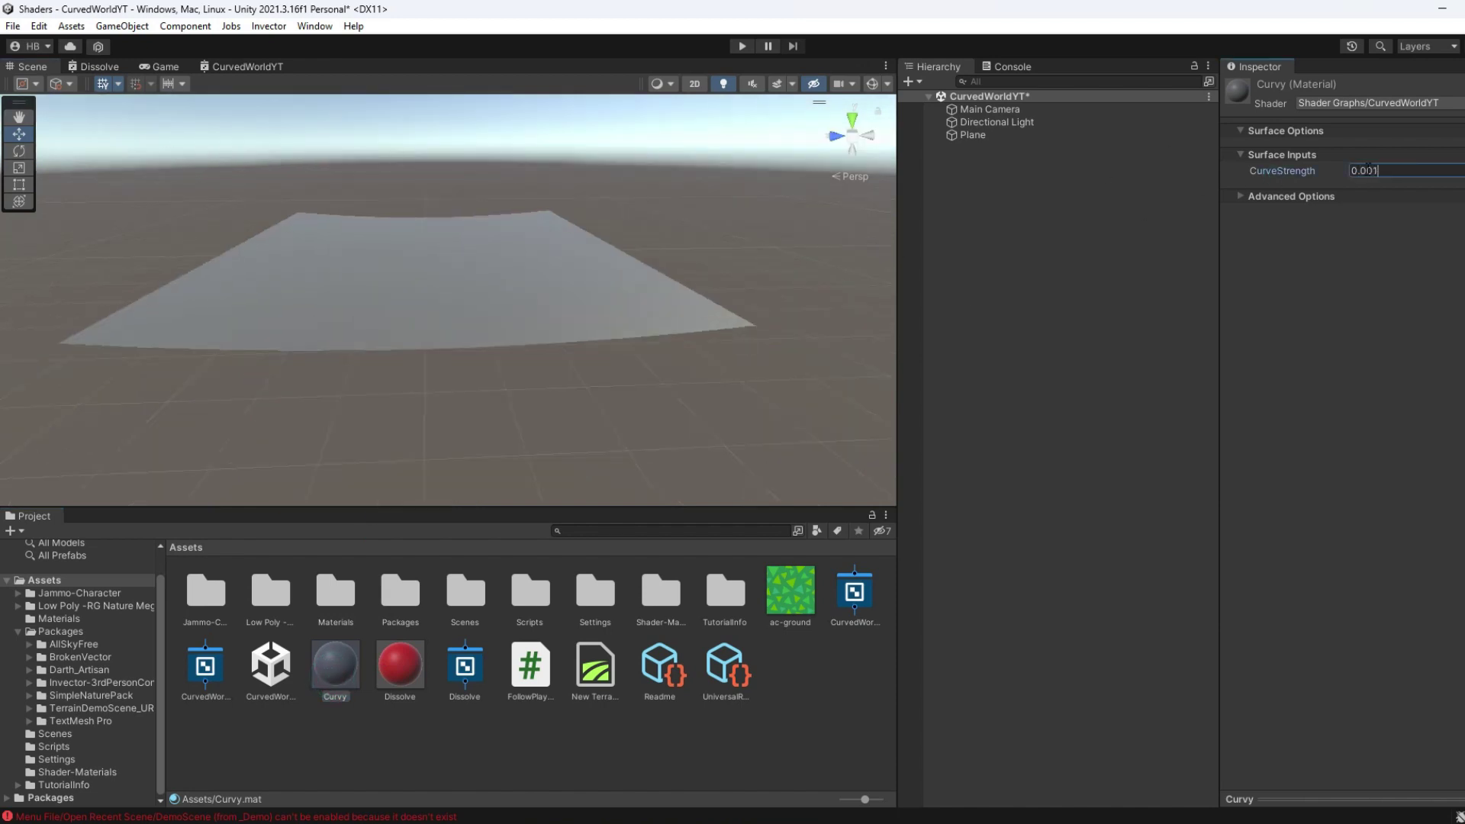
key(Home)
text(-)
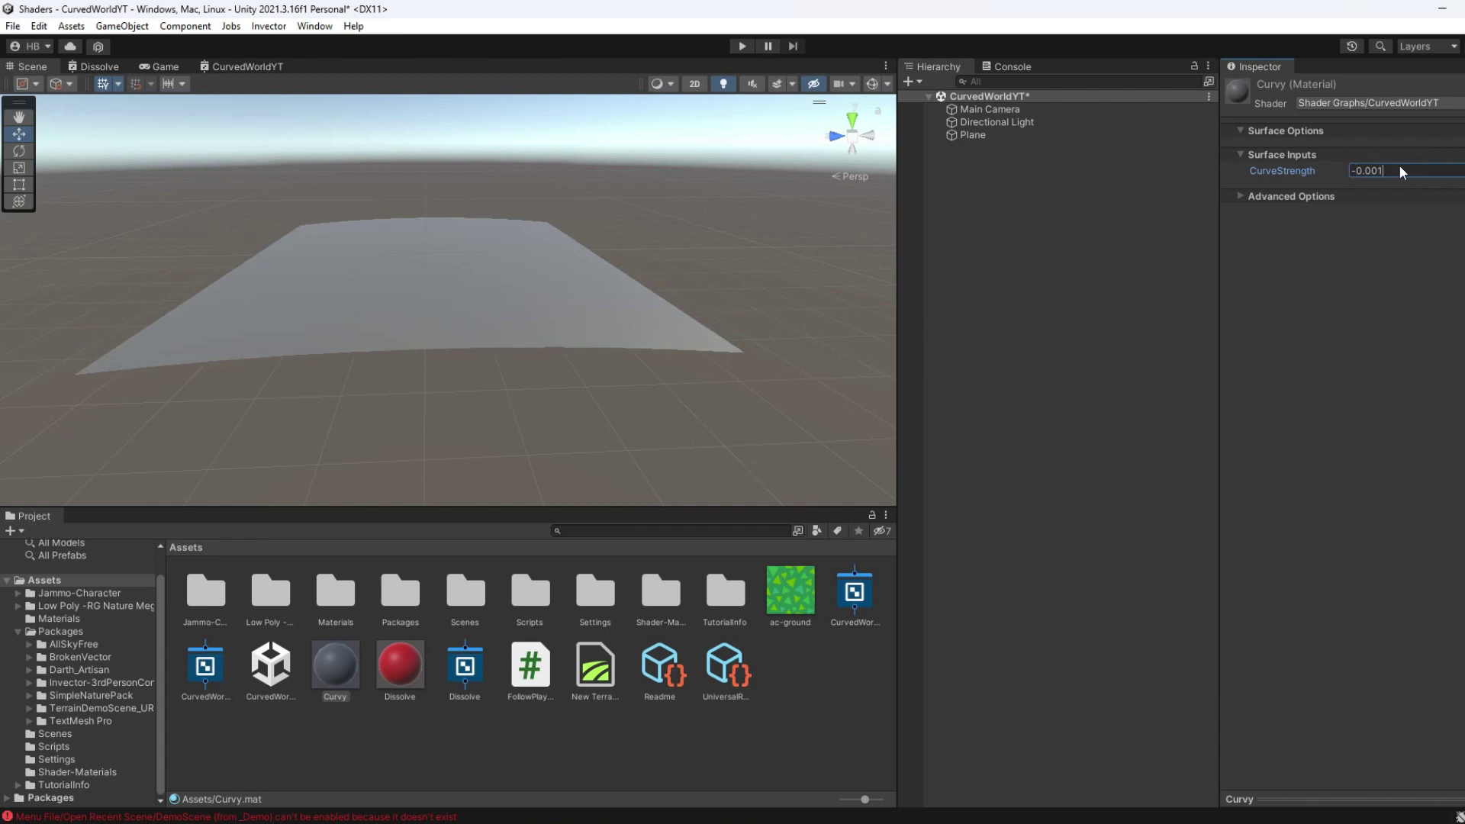
double_click(1401, 168)
text(2)
key(ctrl+z)
key(BackSpace)
text(4)
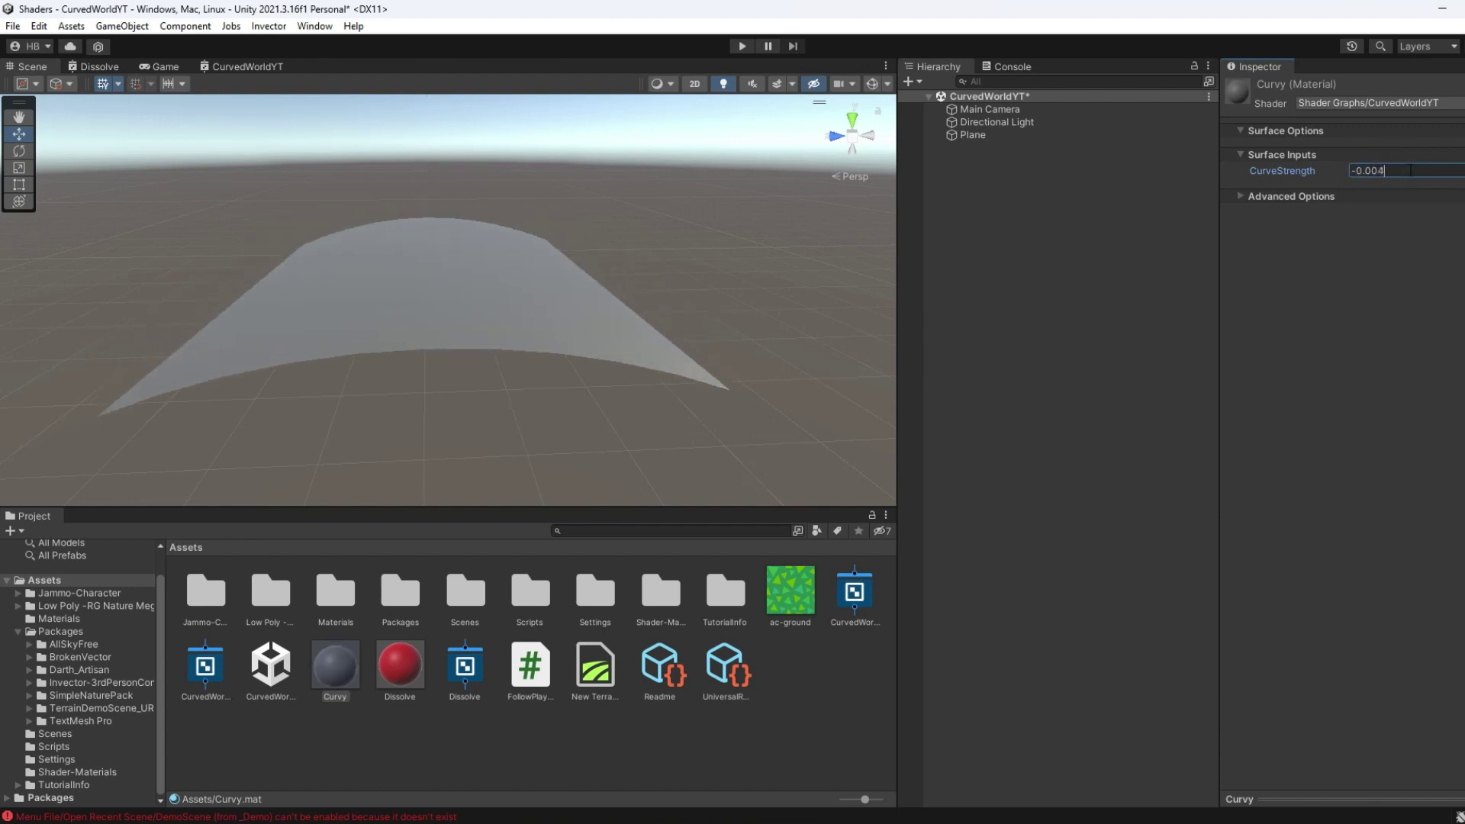
alt+drag(679, 294, 638, 261)
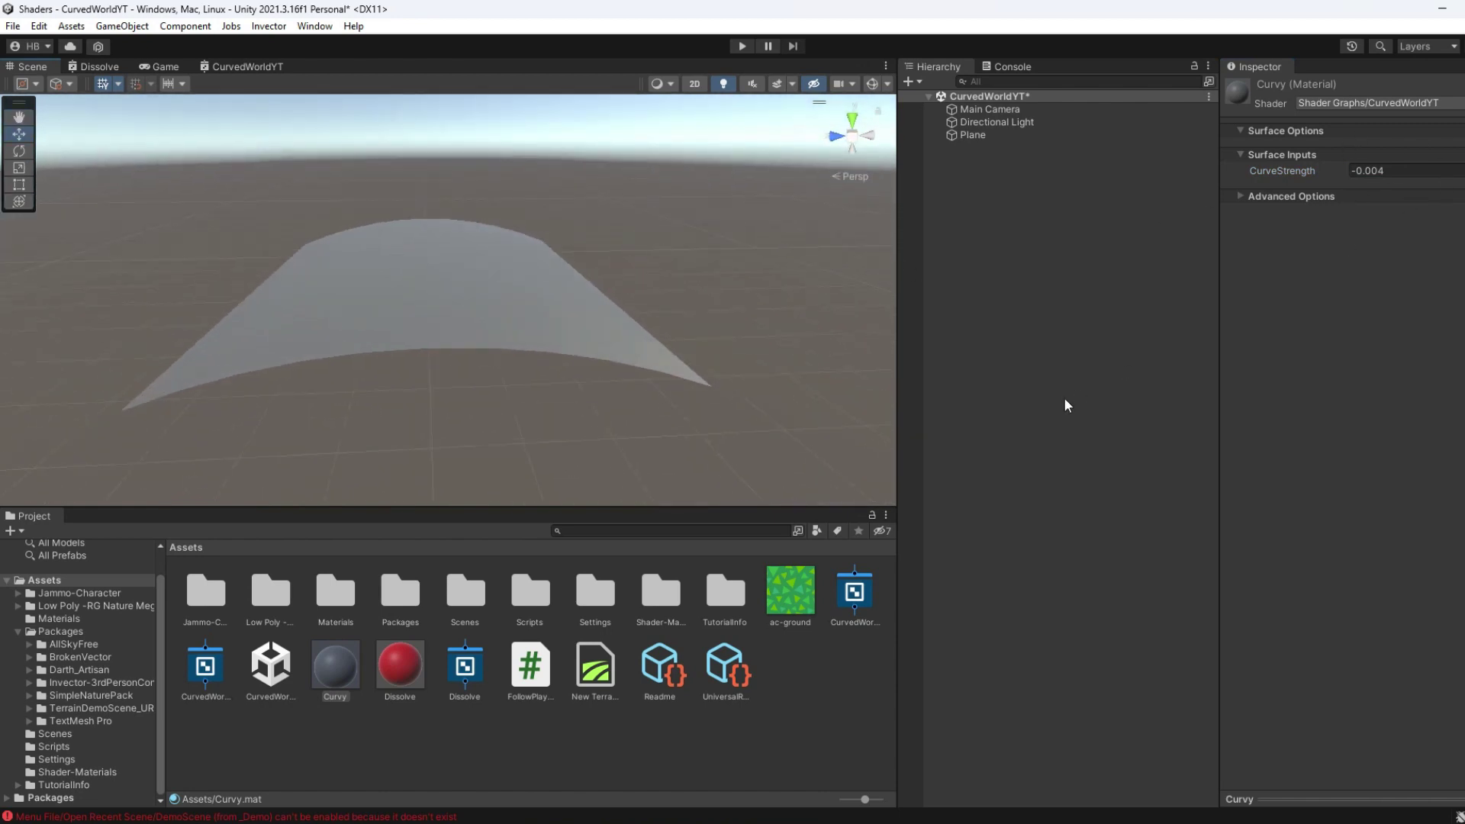
Step: In the CurvedWorldYT graph, insert a Negate node between CurveStrength and Multiply A
double_click(263, 67)
scroll(688, 335, up, 5)
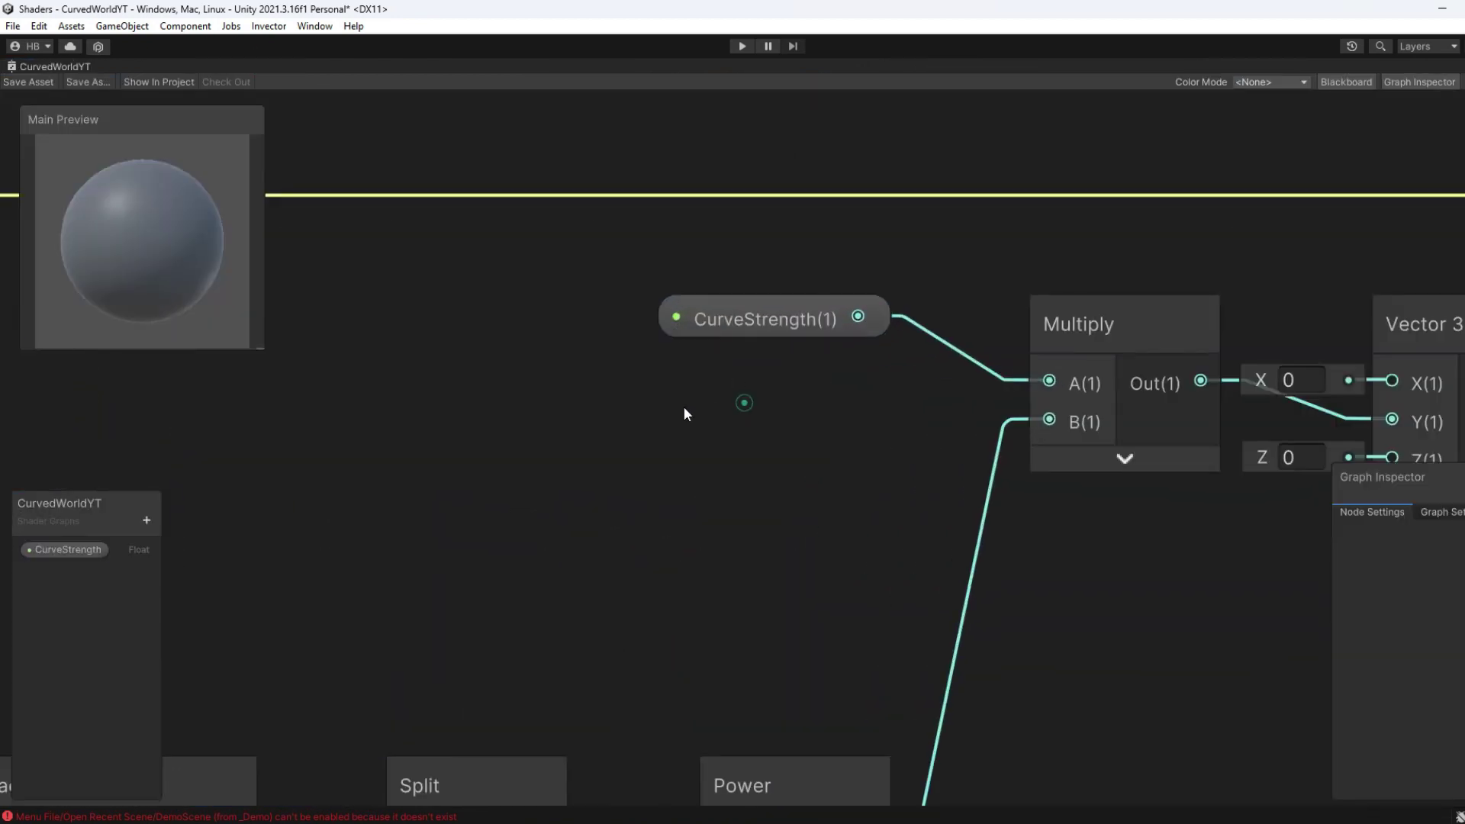
key(space)
text(negate)
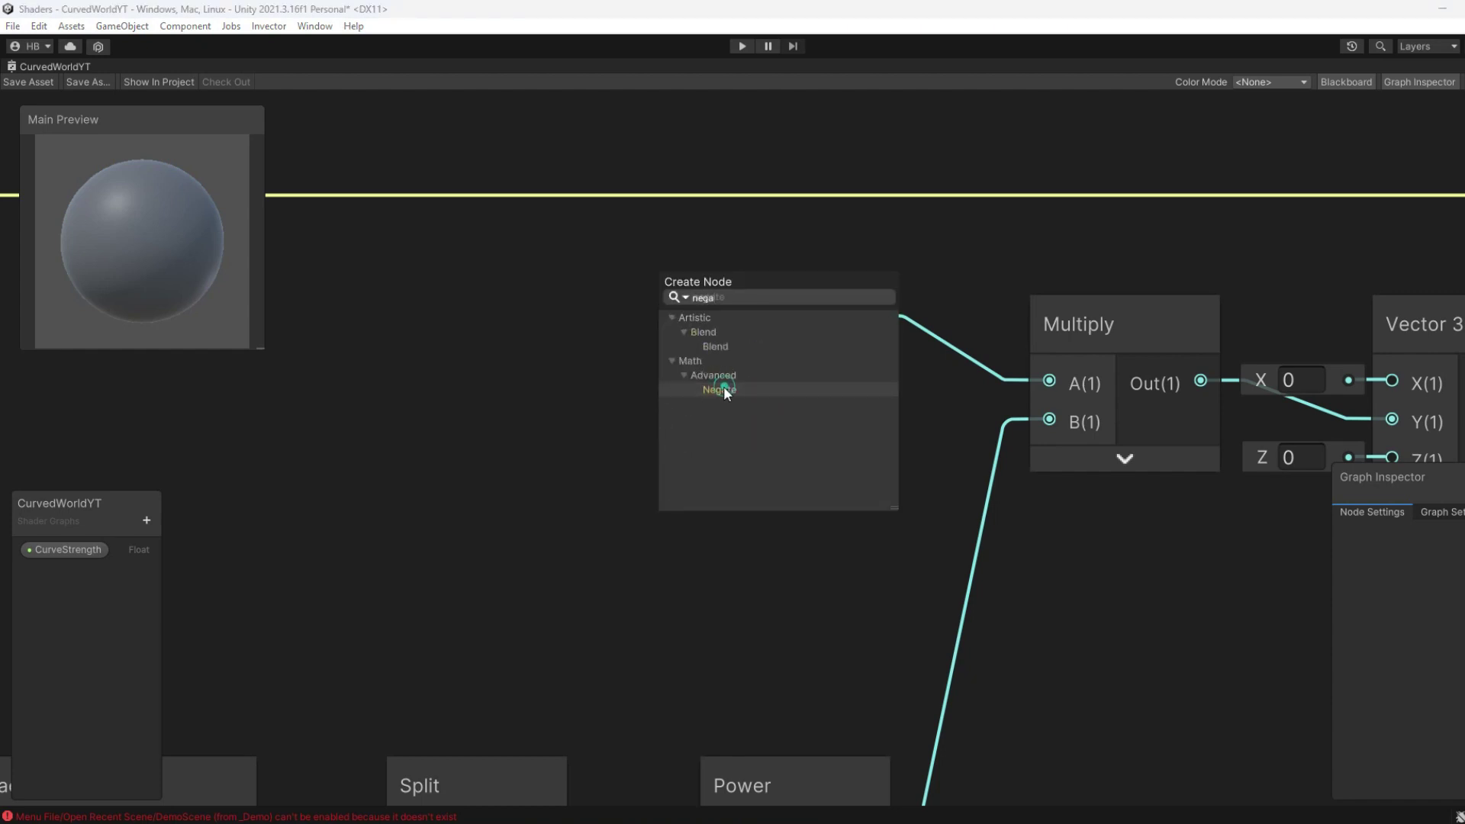
click(721, 386)
drag(779, 328, 684, 514)
click(826, 561)
drag(812, 492, 786, 364)
drag(846, 430, 1051, 381)
drag(801, 384, 845, 327)
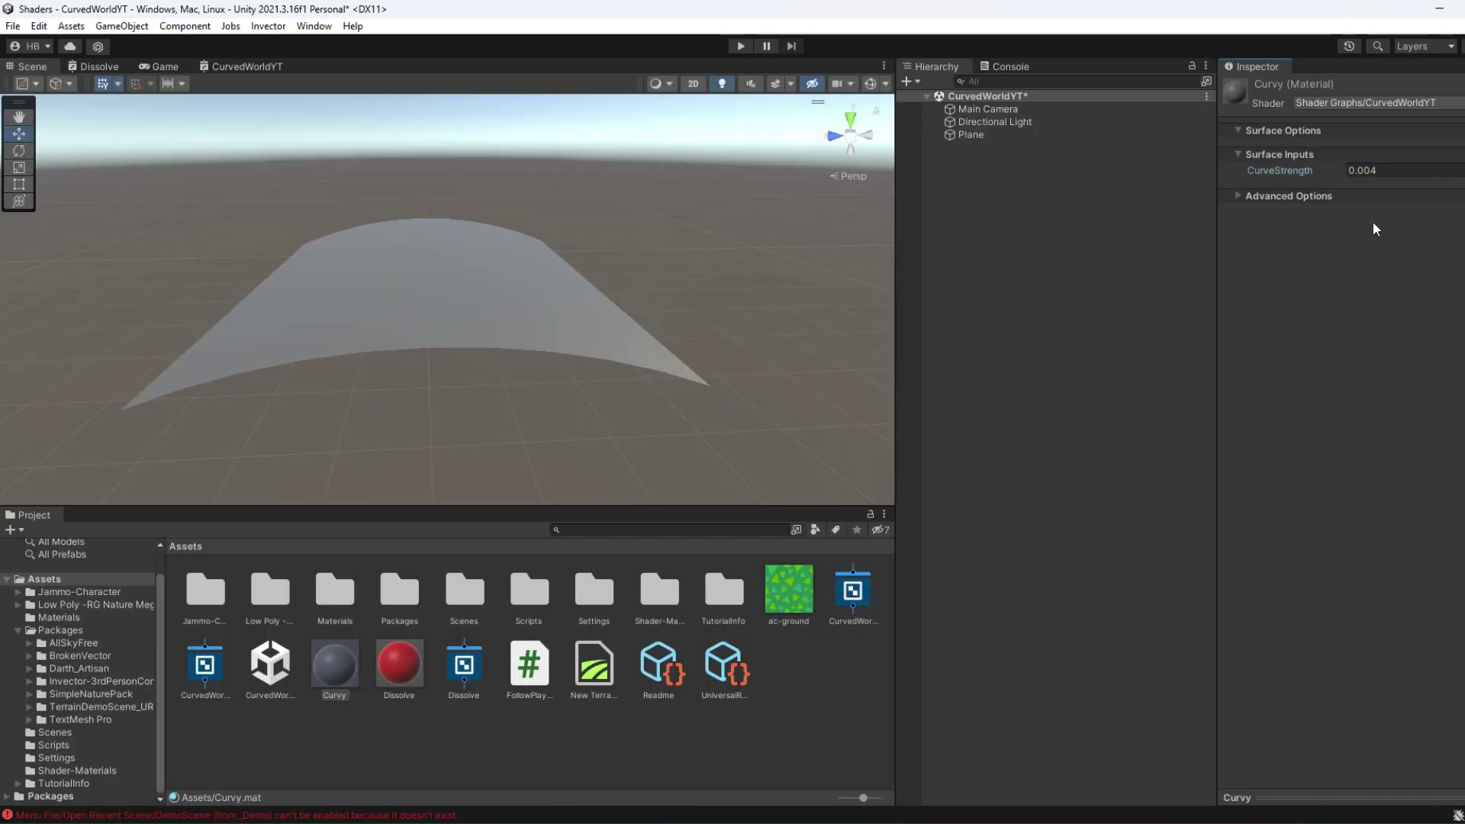
Step: Set the Curvy material's CurveStrength to 0.004
click(1371, 222)
drag(1301, 170, 1306, 171)
click(1438, 169)
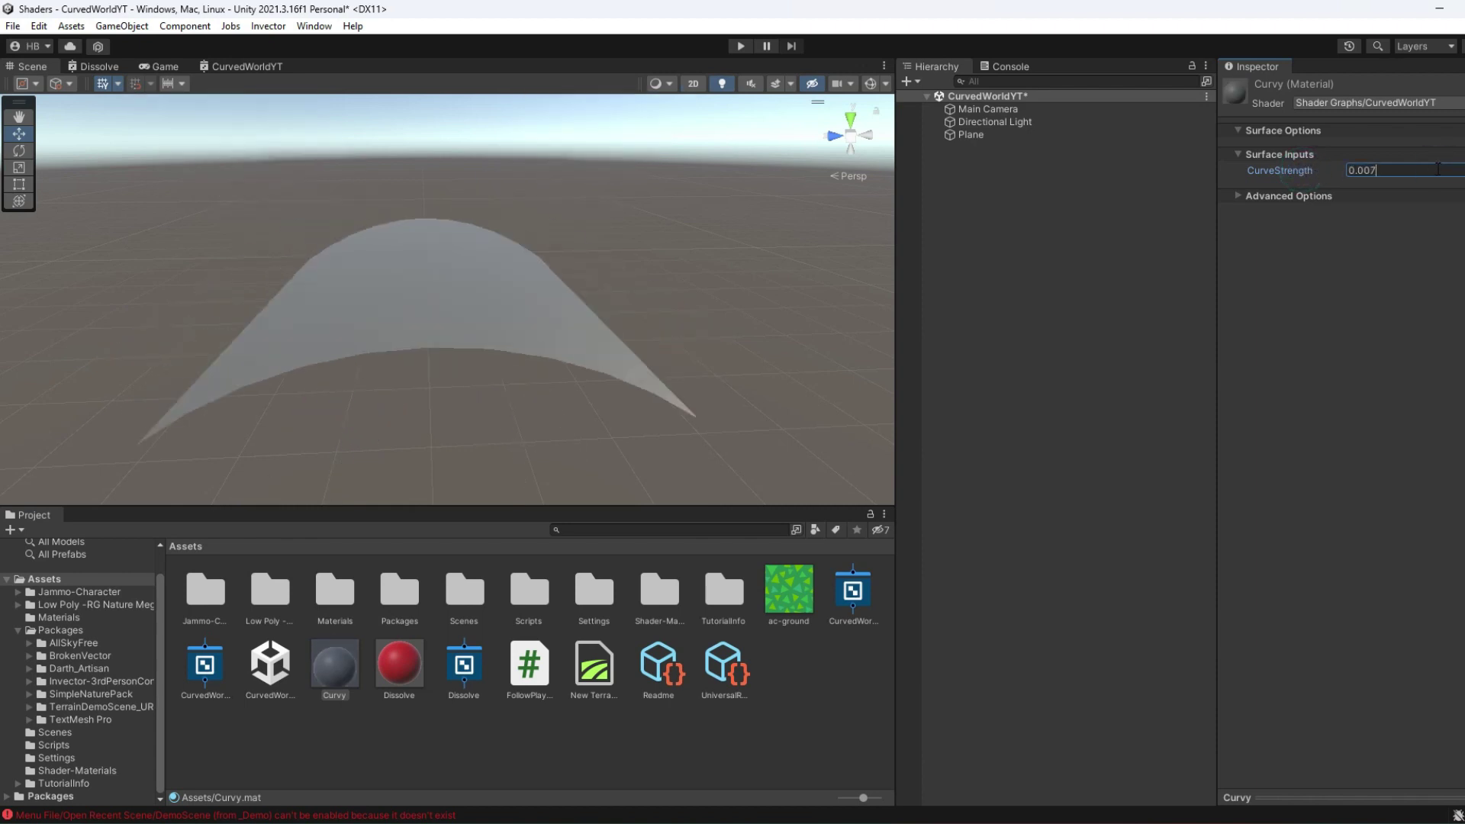
key(BackSpace)
text(4)
click(1415, 338)
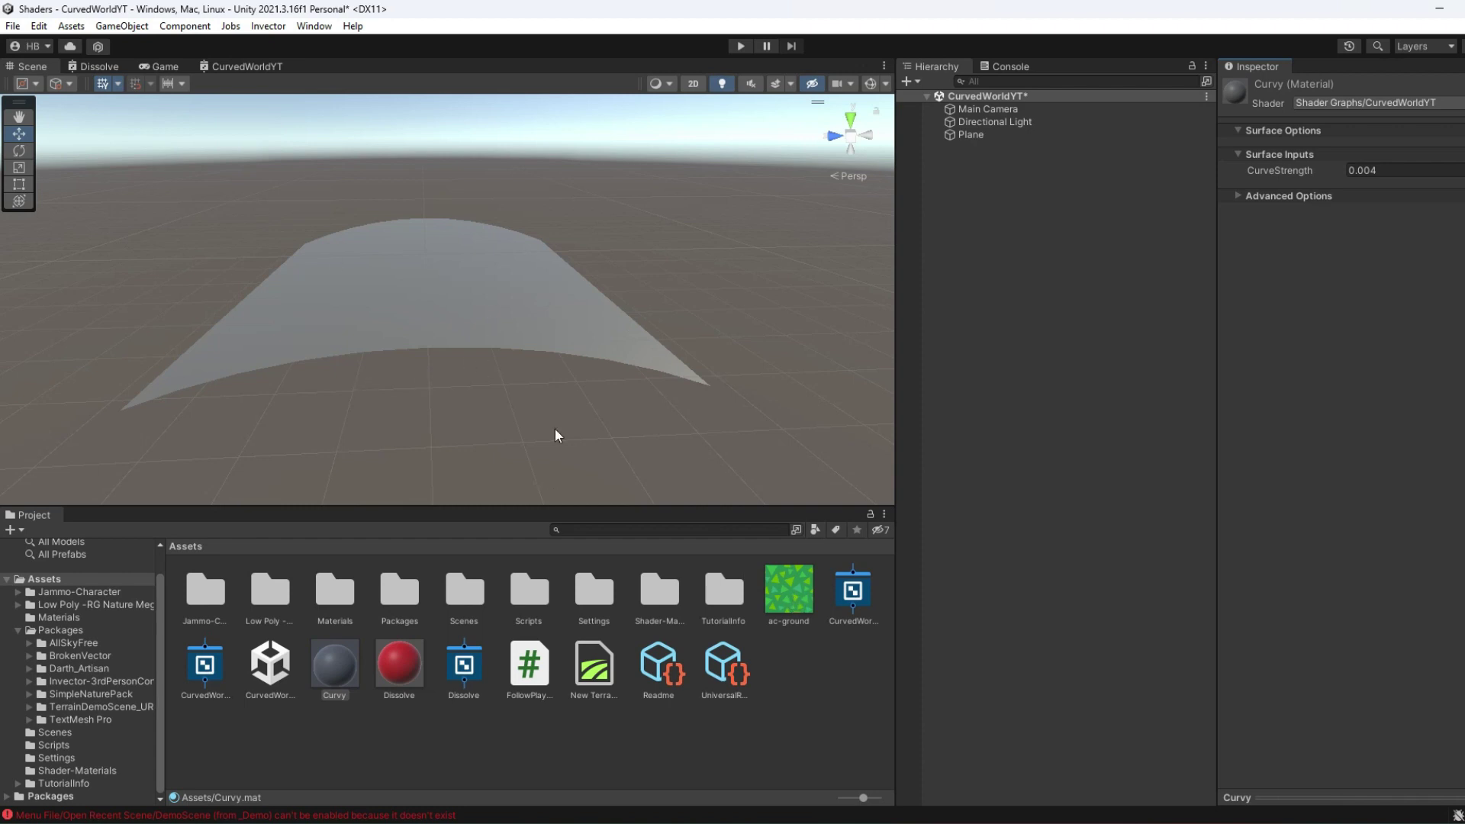
Step: Add a Sample Texture 2D node and connect its colour output to Base Color
click(793, 603)
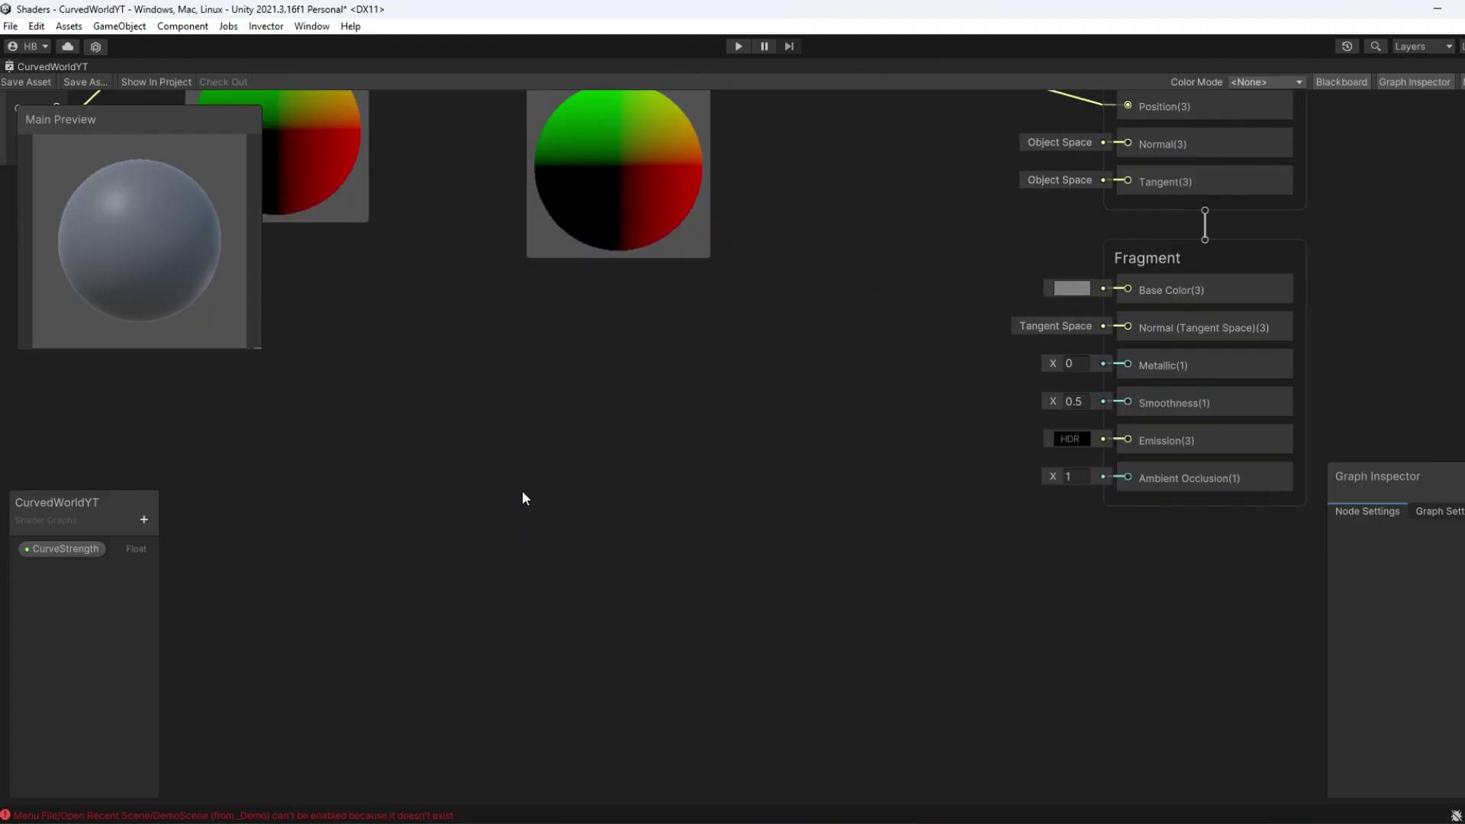
key(space)
text(sample)
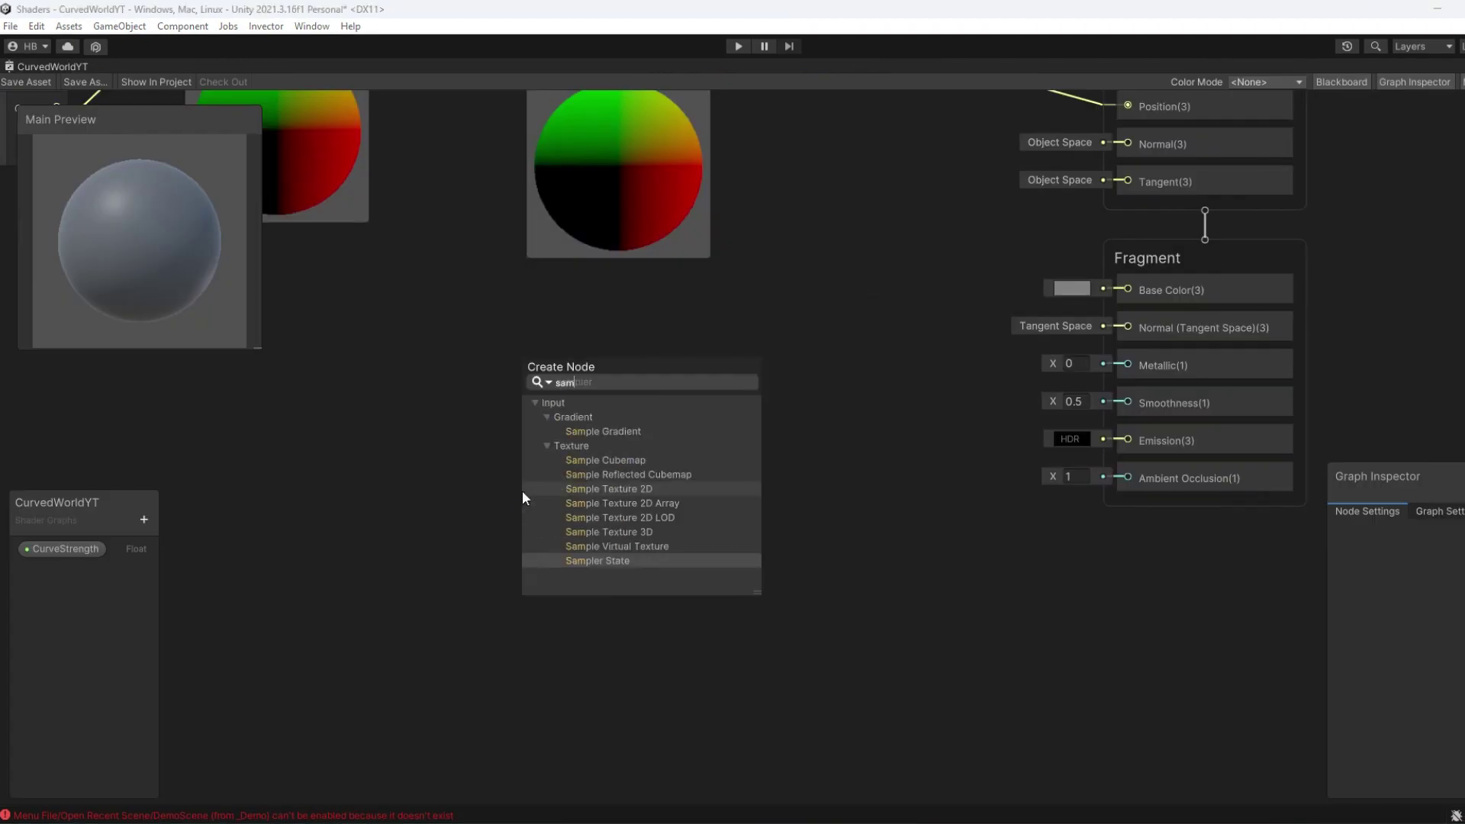
click(670, 490)
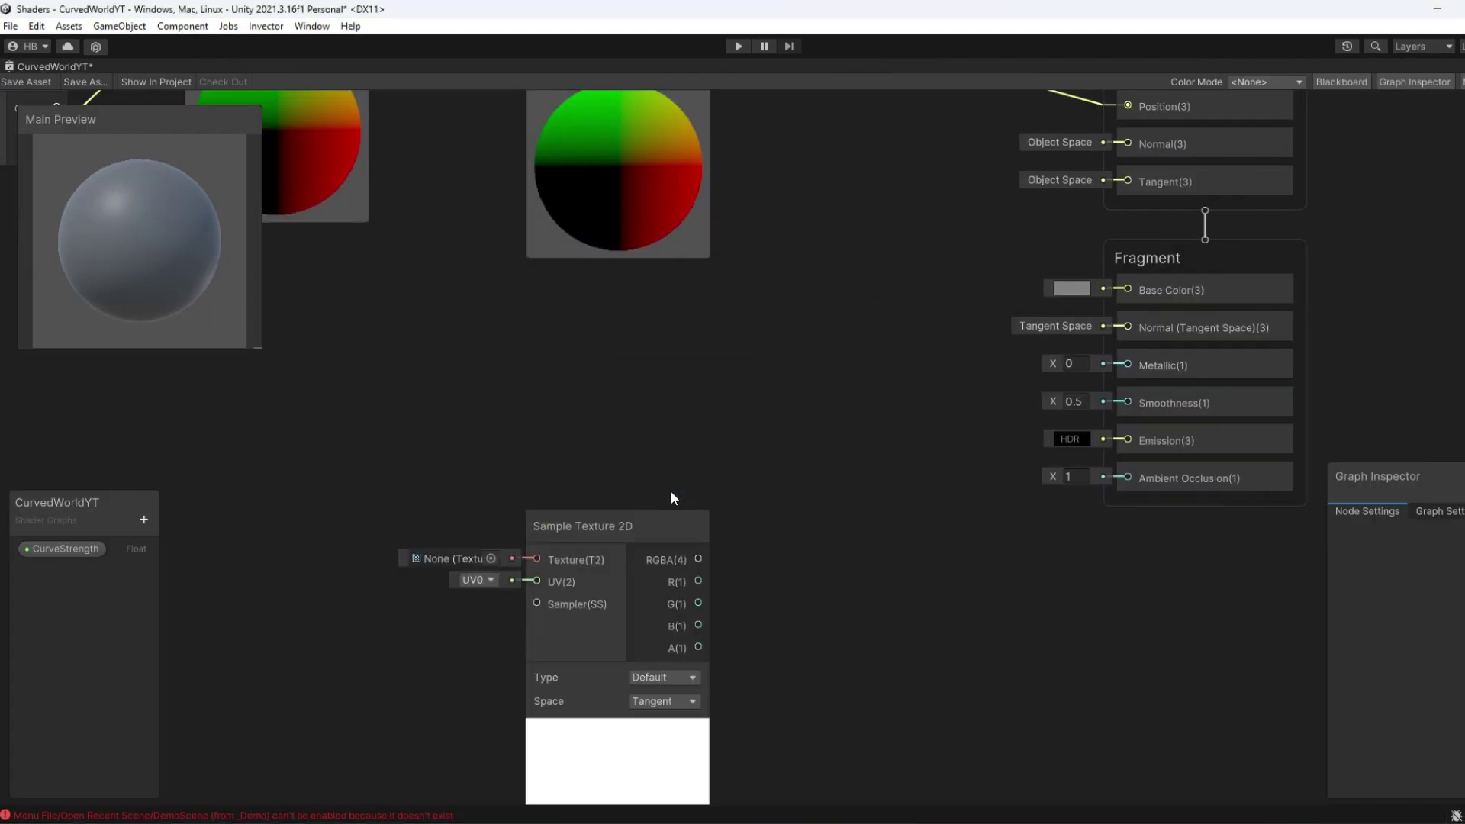
drag(644, 505, 690, 393)
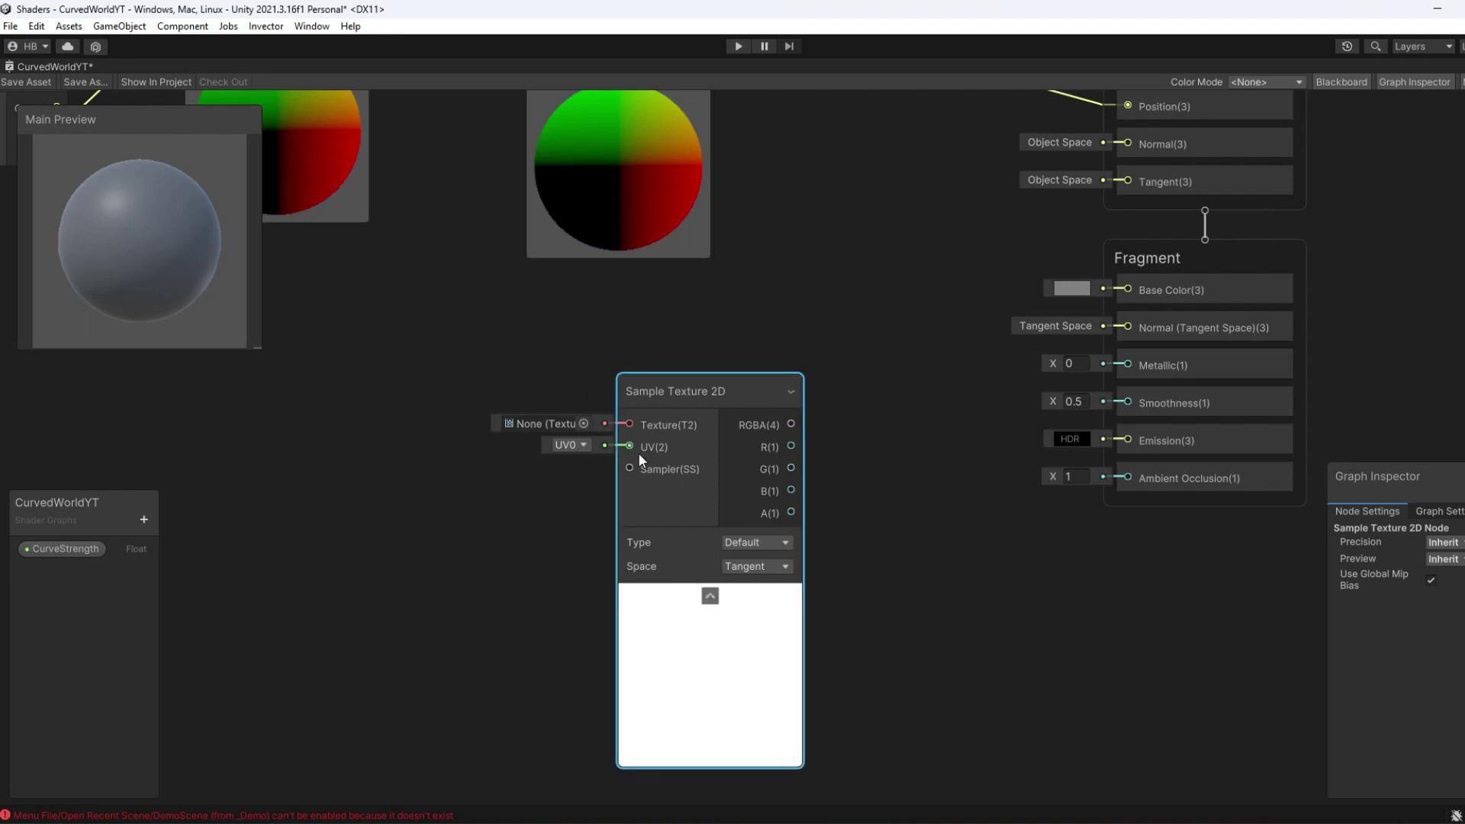
drag(698, 403, 675, 410)
drag(768, 430, 1128, 290)
drag(671, 443, 711, 432)
middle_drag(711, 427, 1032, 525)
scroll(1032, 525, down, 2)
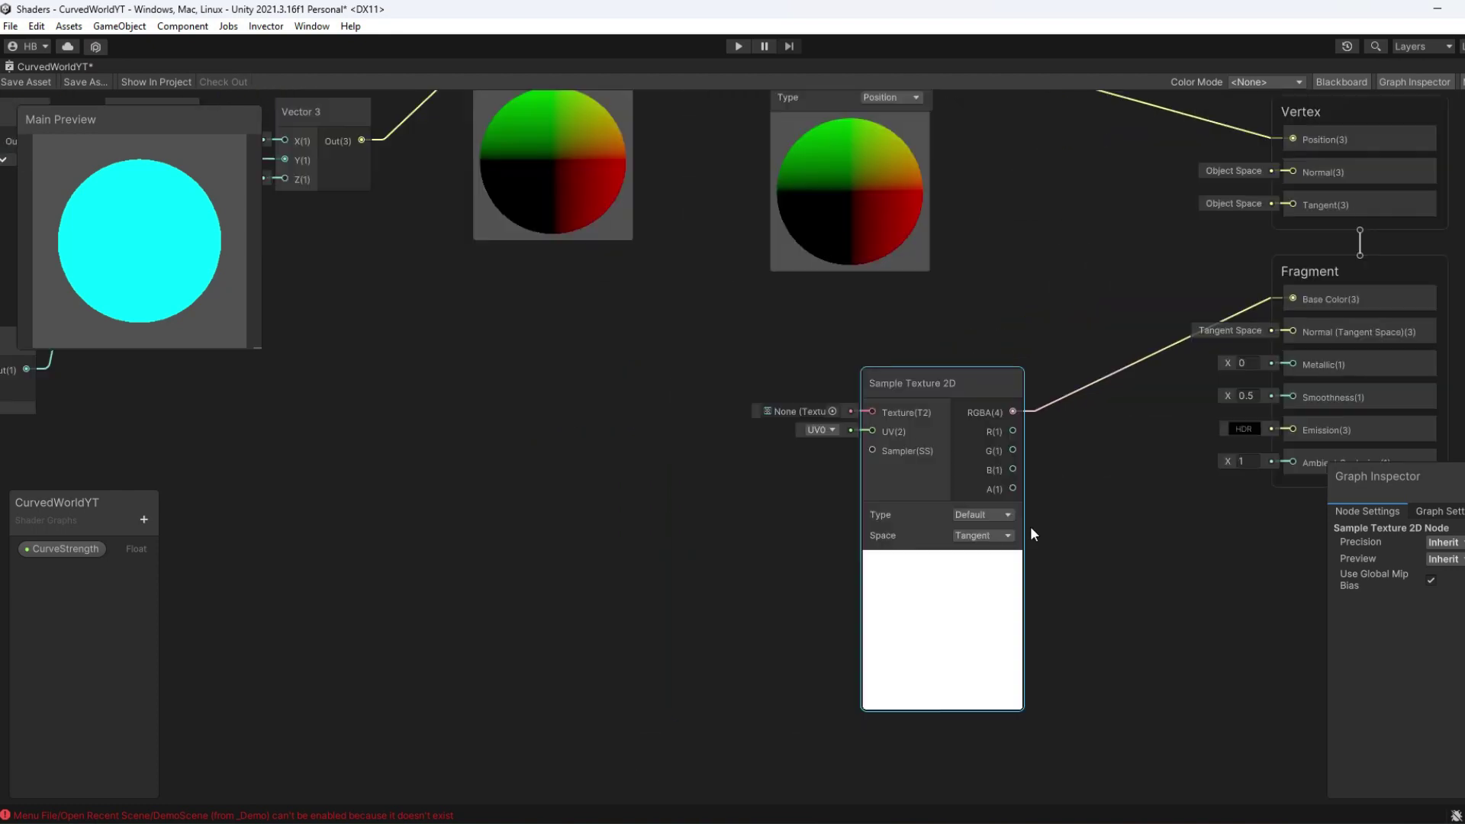
scroll(941, 474, up, 3)
Step: Add a Texture 2D Asset node wired into the sampler's Texture input
click(603, 469)
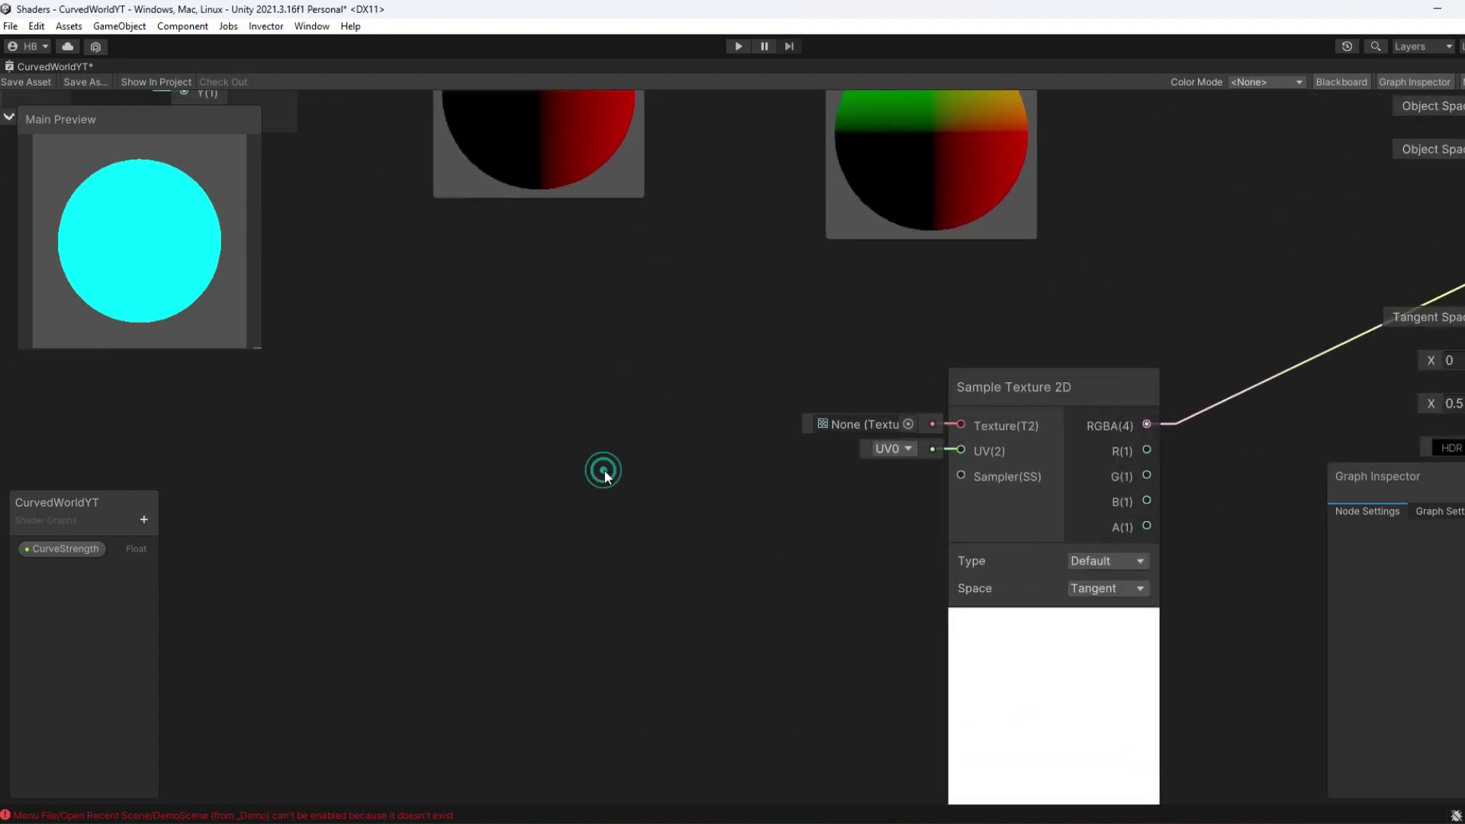
key(space)
text(texture)
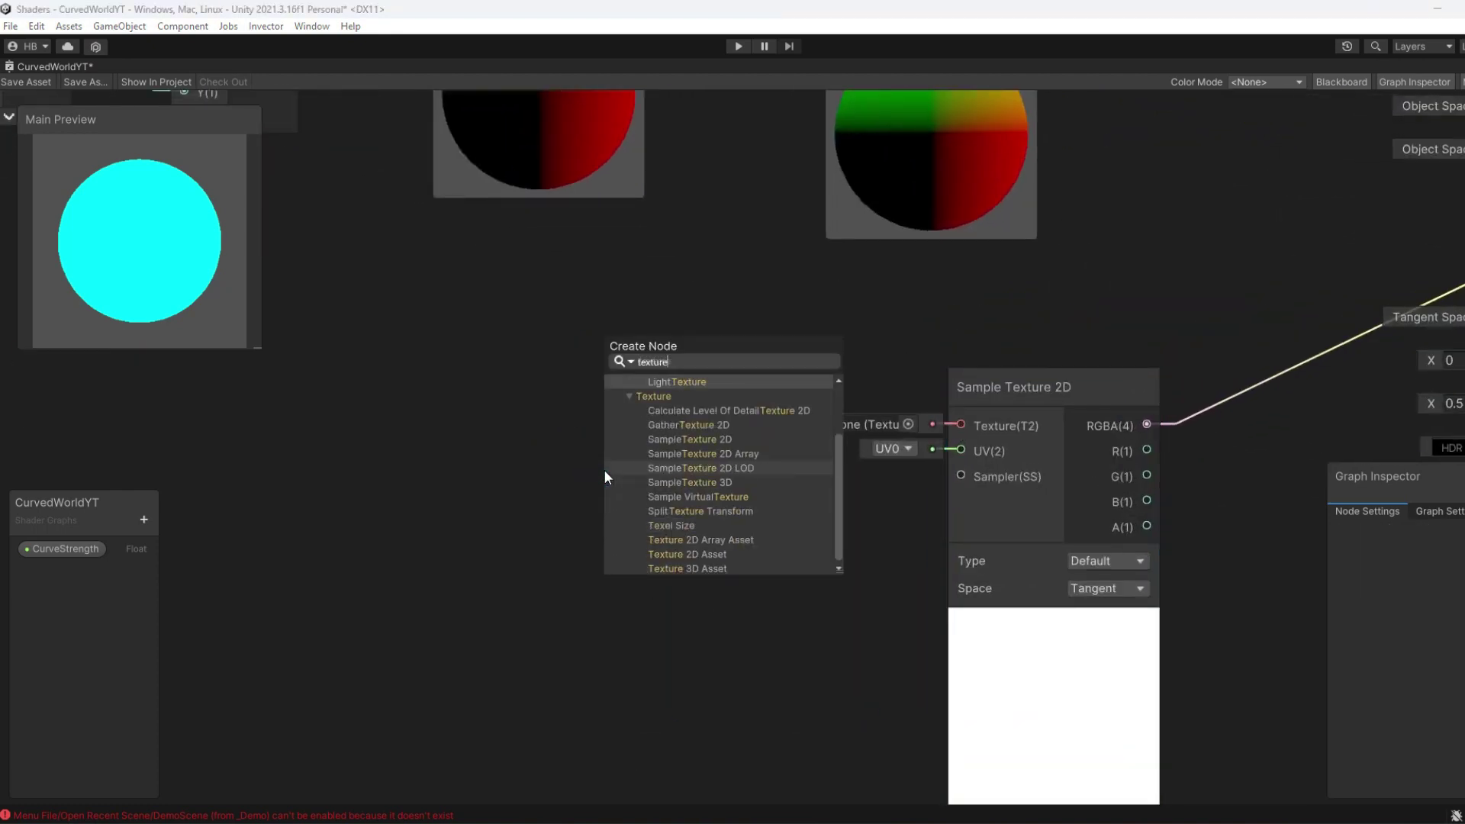
text(2d)
click(735, 425)
drag(715, 519, 960, 425)
drag(592, 393, 696, 390)
Step: Convert the Texture 2D Asset node into an exposed Texture2D property
right_click(694, 386)
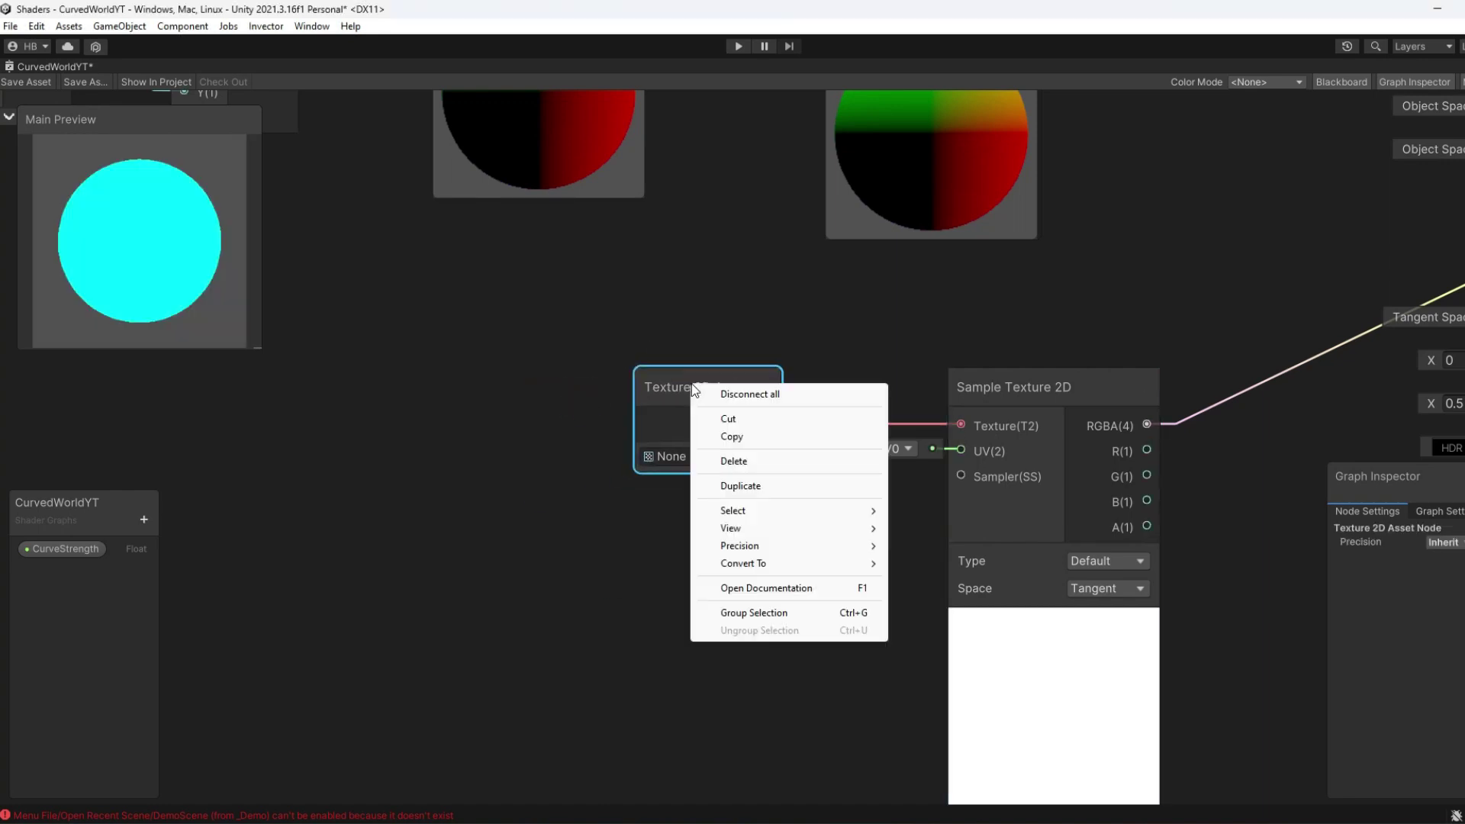
mouse_move(795, 559)
click(932, 602)
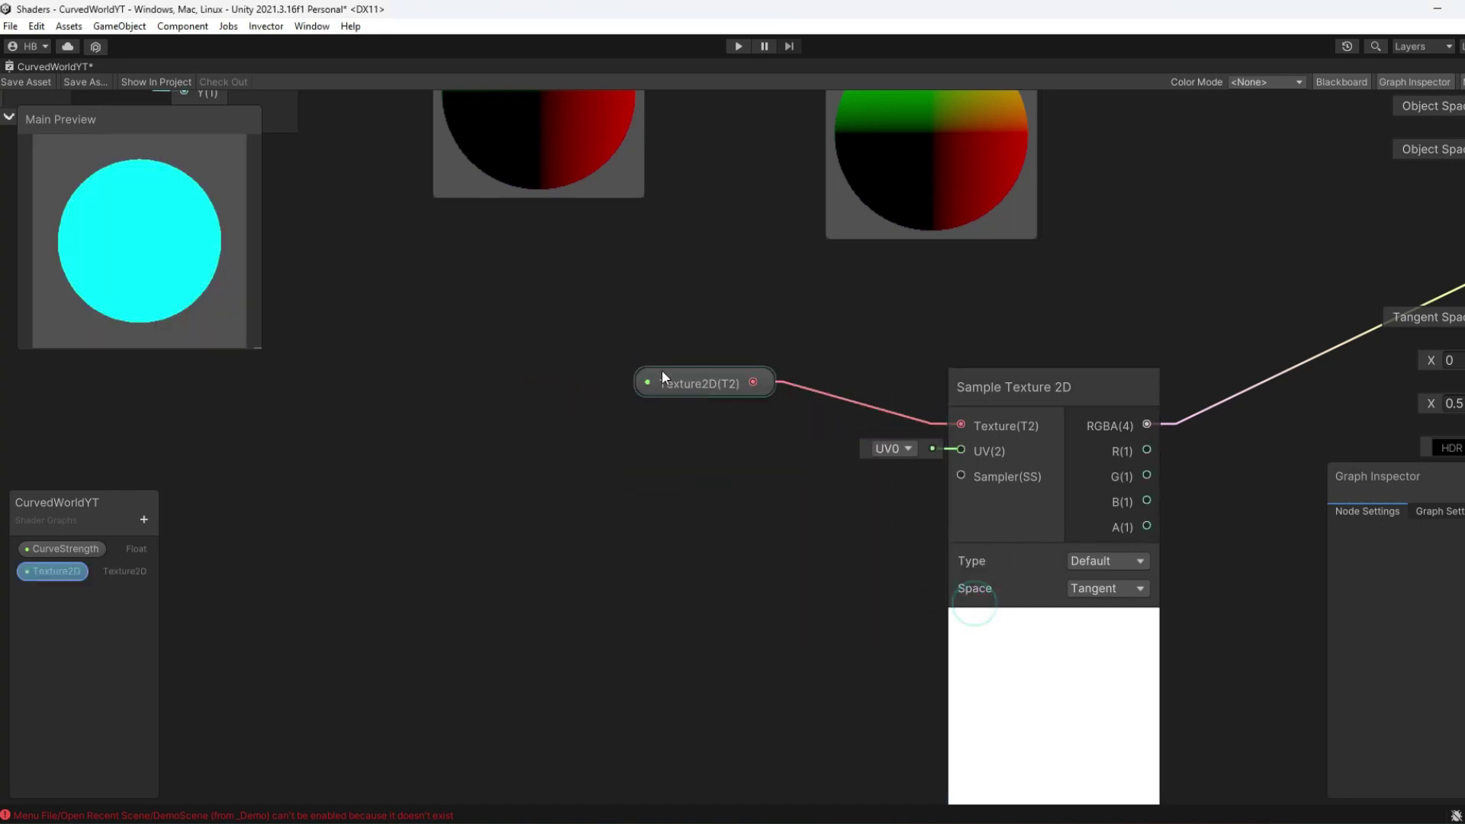
click(725, 381)
scroll(778, 473, down, 3)
middle_drag(804, 483, 609, 474)
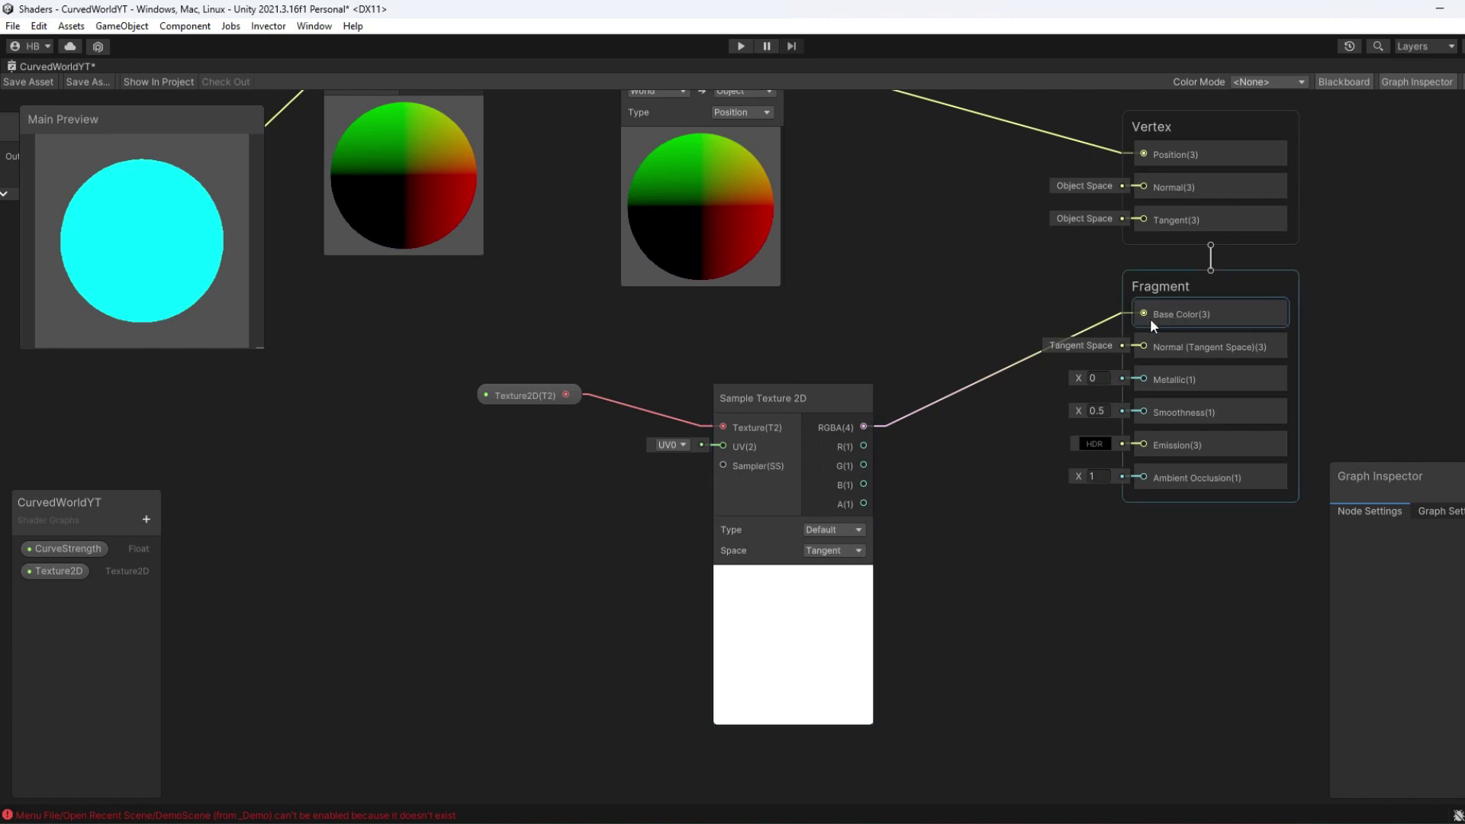
middle_drag(487, 571, 643, 550)
Step: Add a Tiling And Offset node feeding the Sample Texture 2D UV input
scroll(643, 549, up, 1)
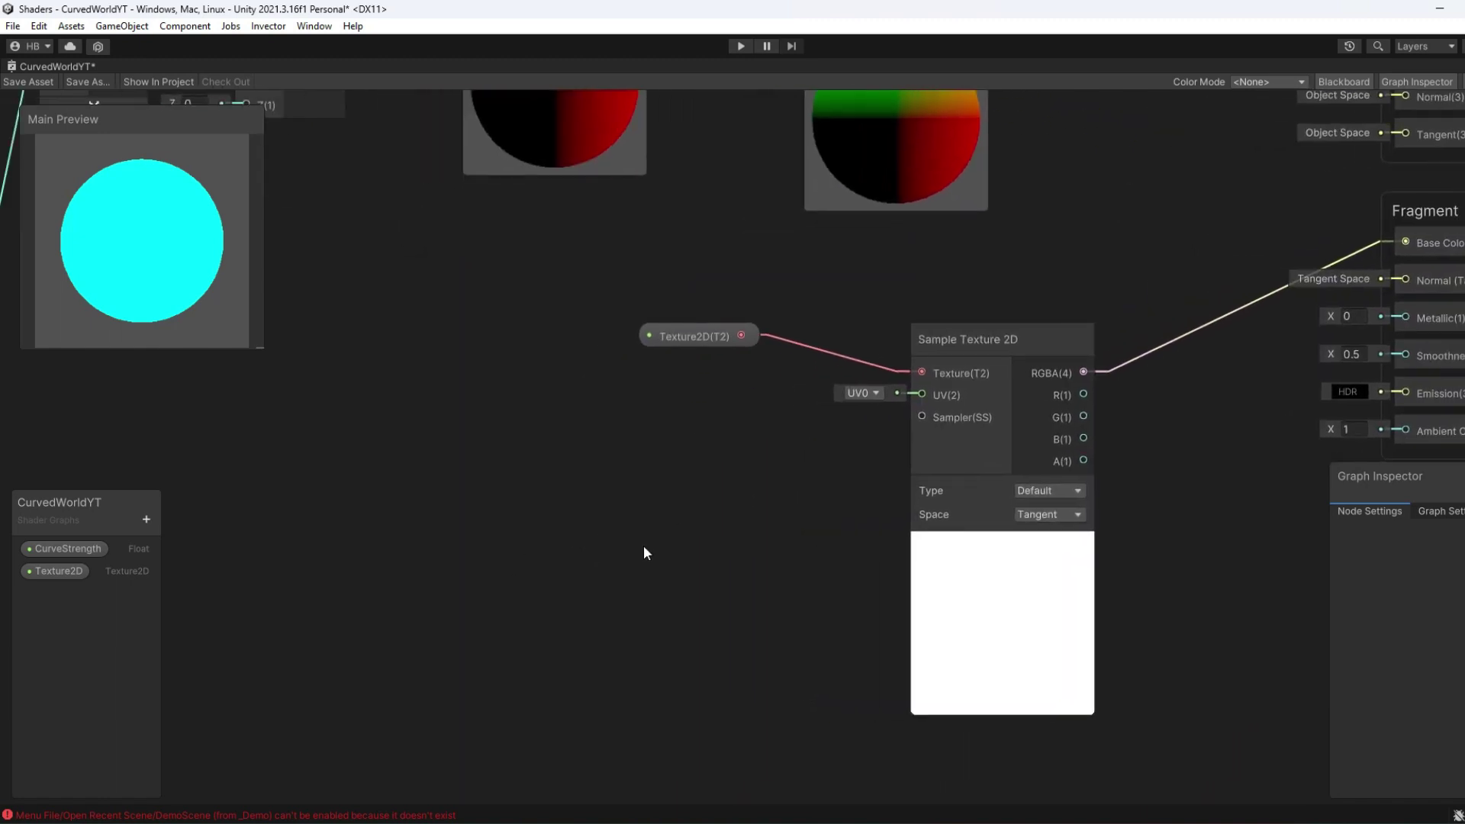
key(space)
text(tilin)
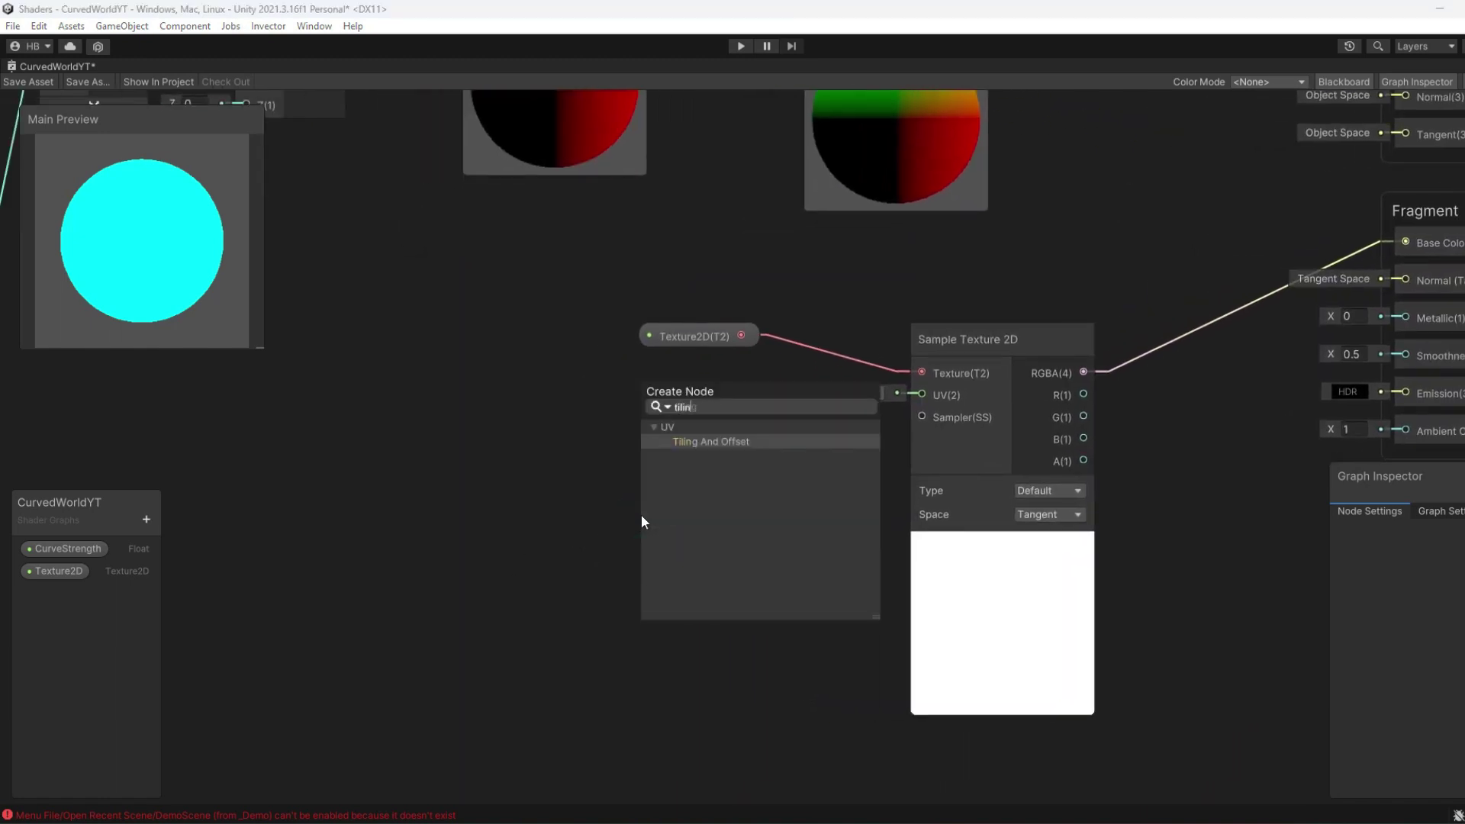
click(716, 441)
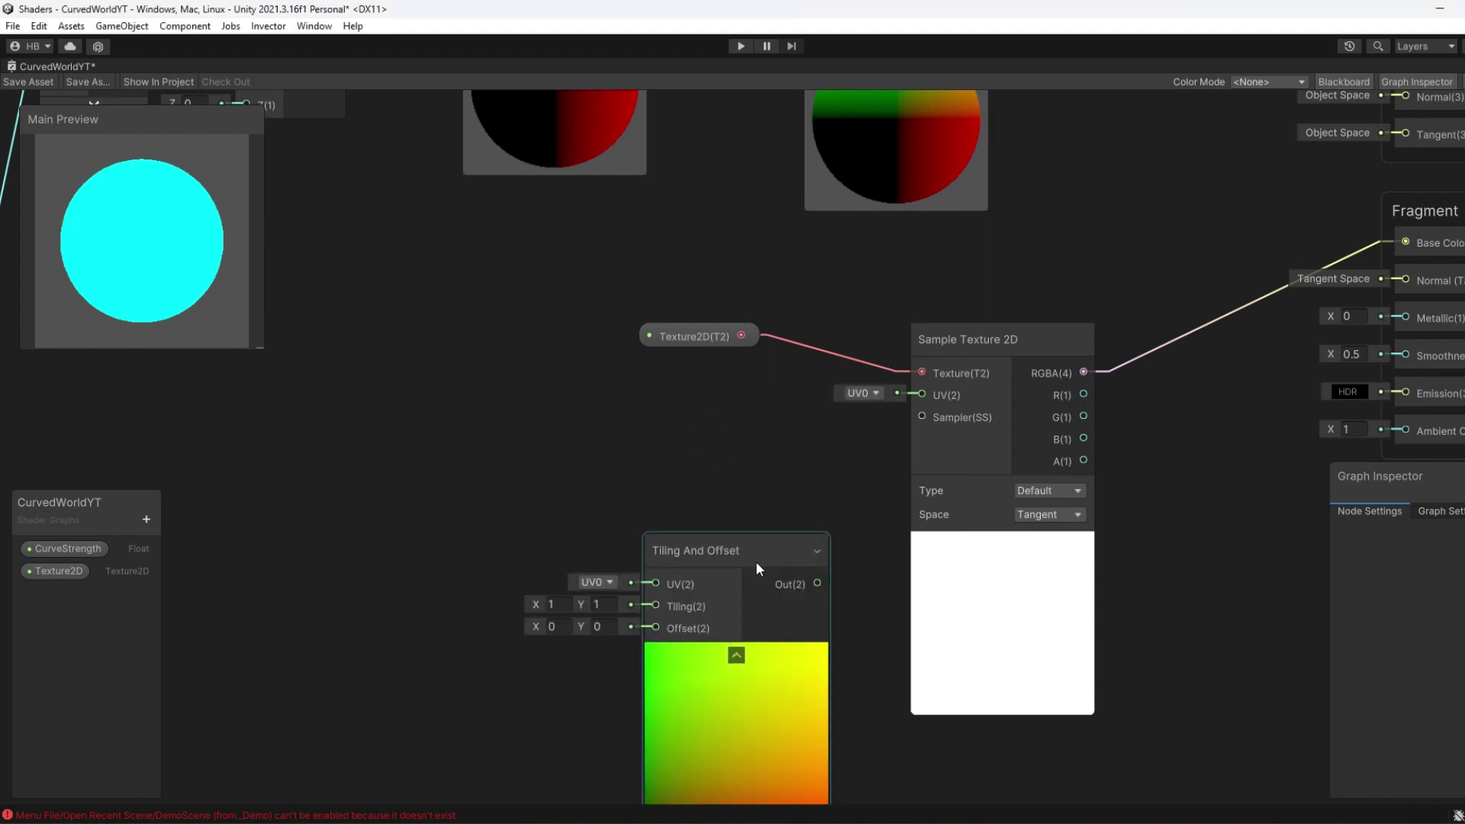
drag(760, 568, 922, 395)
drag(626, 439, 653, 438)
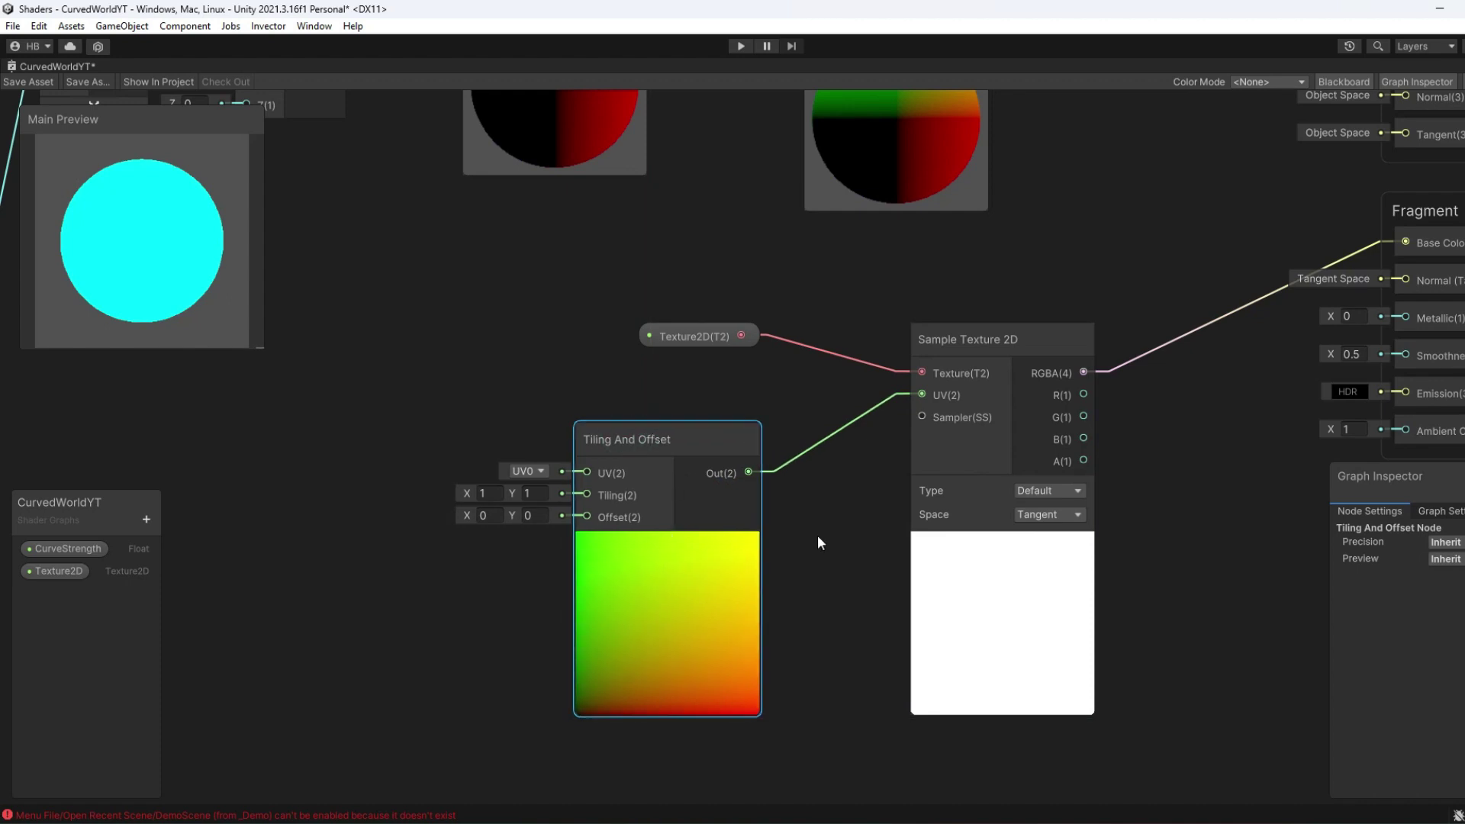
scroll(817, 534, up, 1)
middle_drag(746, 553, 1036, 510)
middle_drag(584, 467, 655, 469)
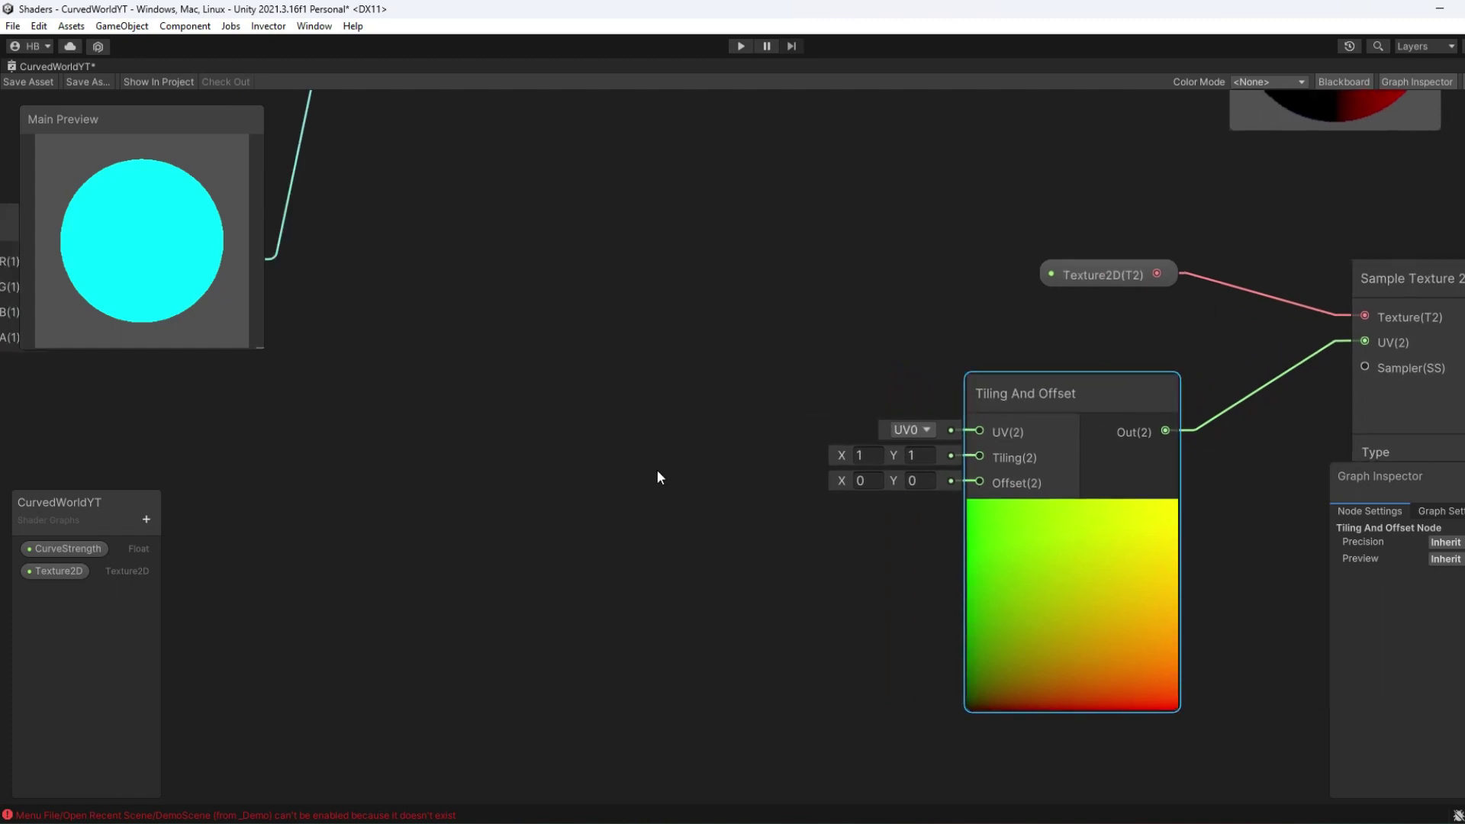
Step: Add a Float node driving the Tiling input of Tiling And Offset
click(655, 469)
key(space)
text(vector)
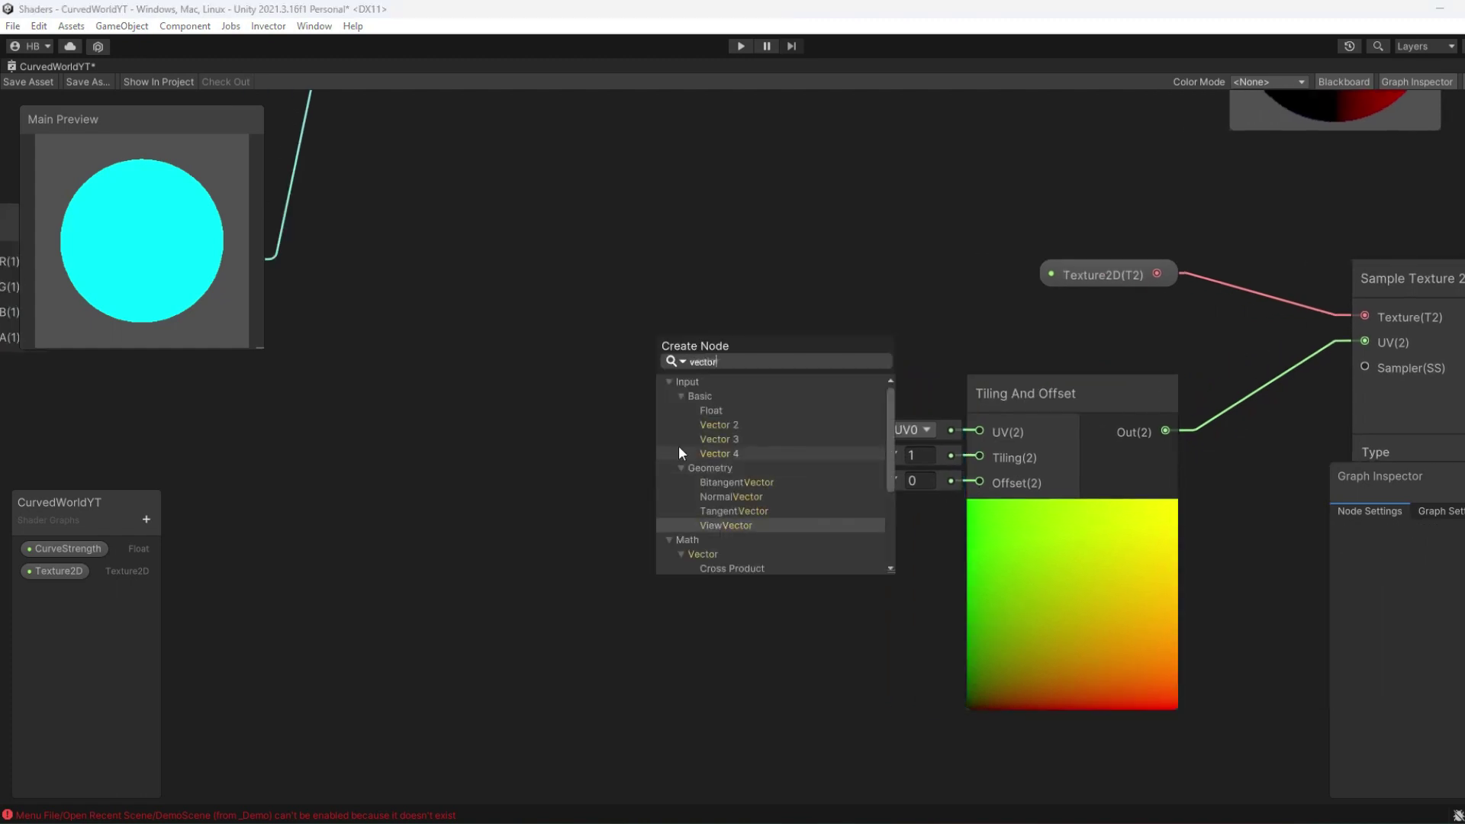
click(759, 410)
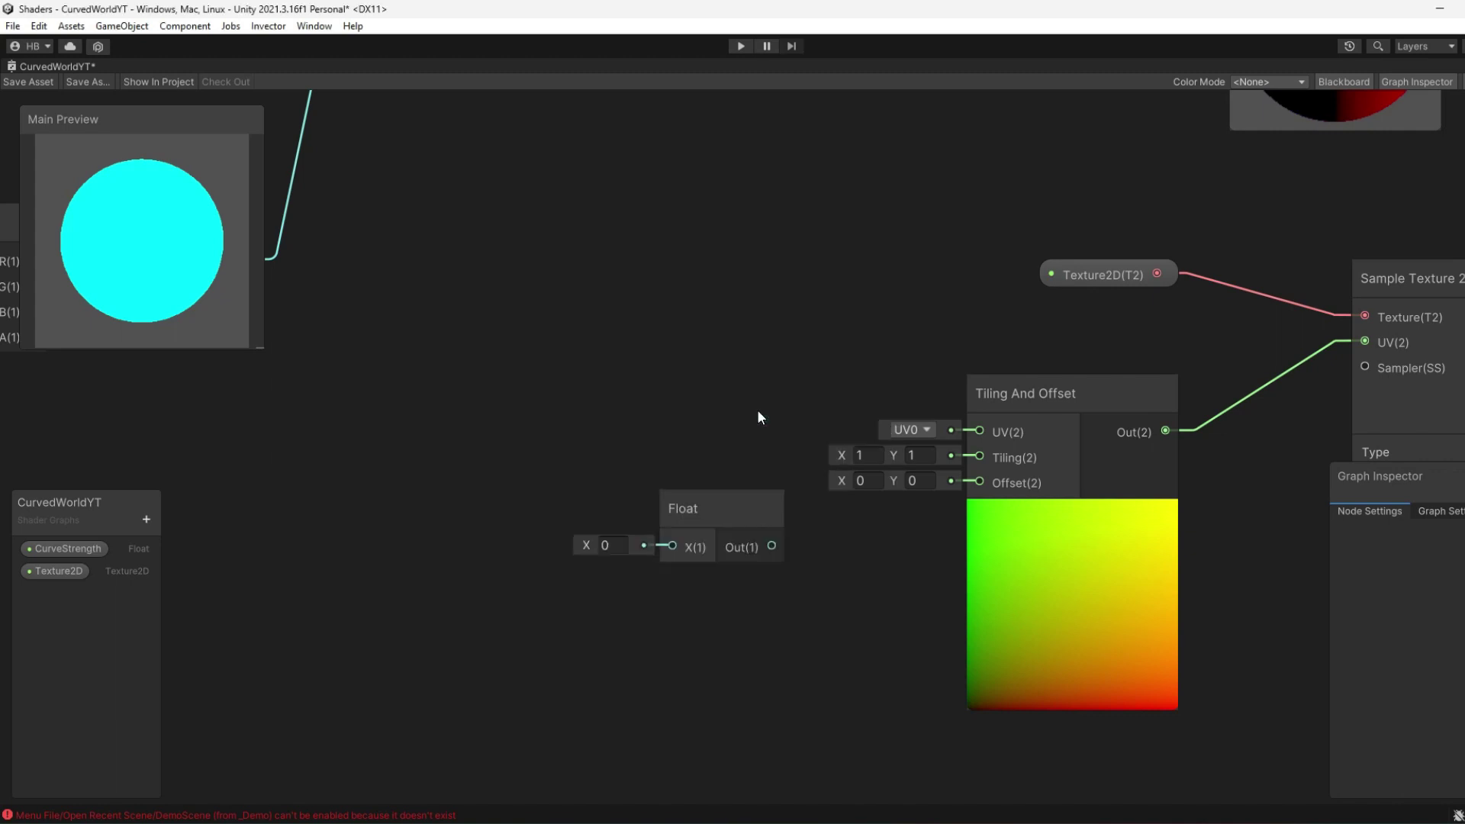
drag(729, 508, 688, 397)
drag(937, 459, 976, 456)
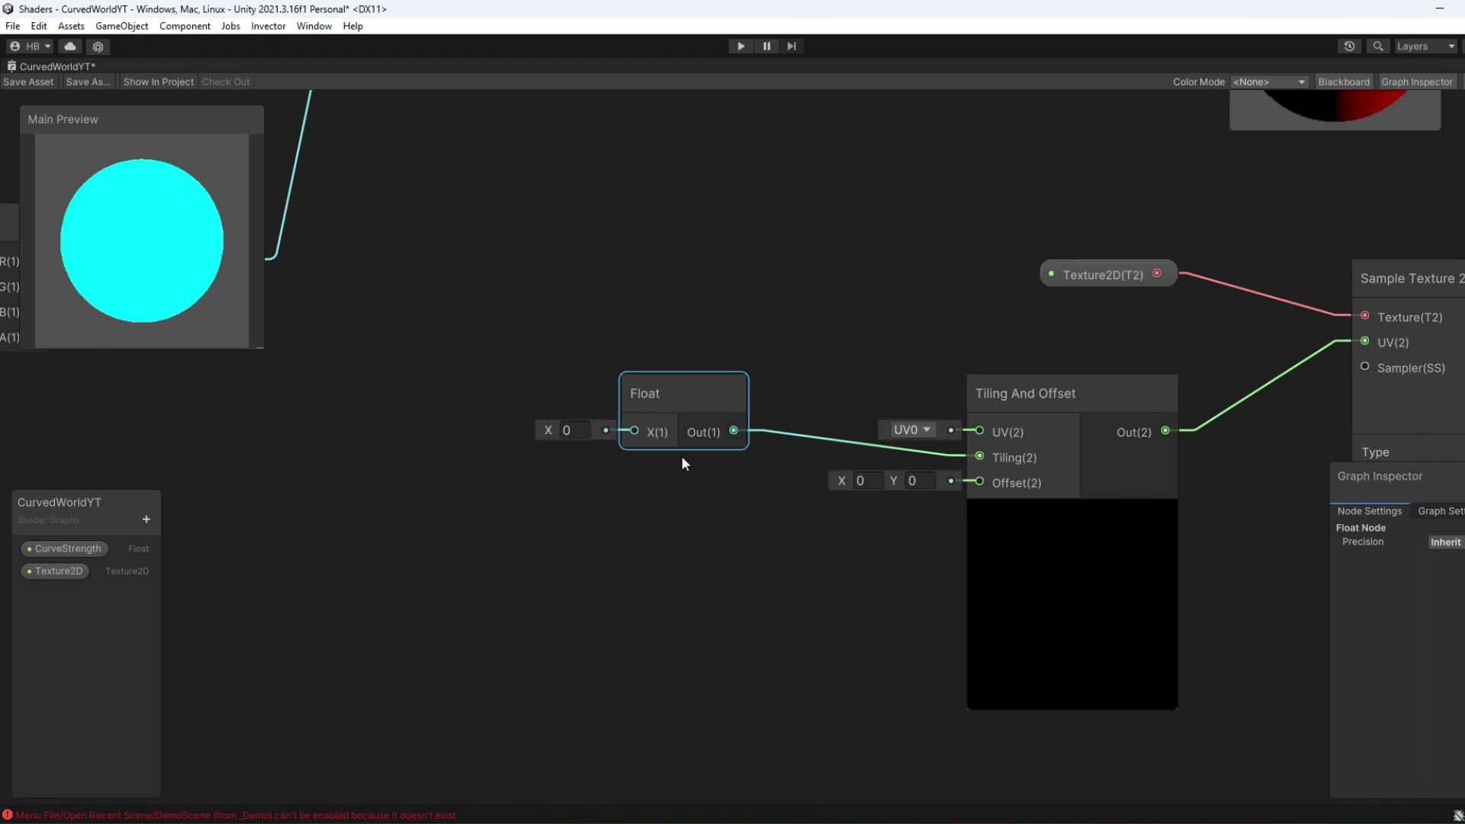
Step: Convert the Float node into an exposed shader property
right_click(664, 420)
mouse_move(773, 595)
click(954, 631)
click(693, 393)
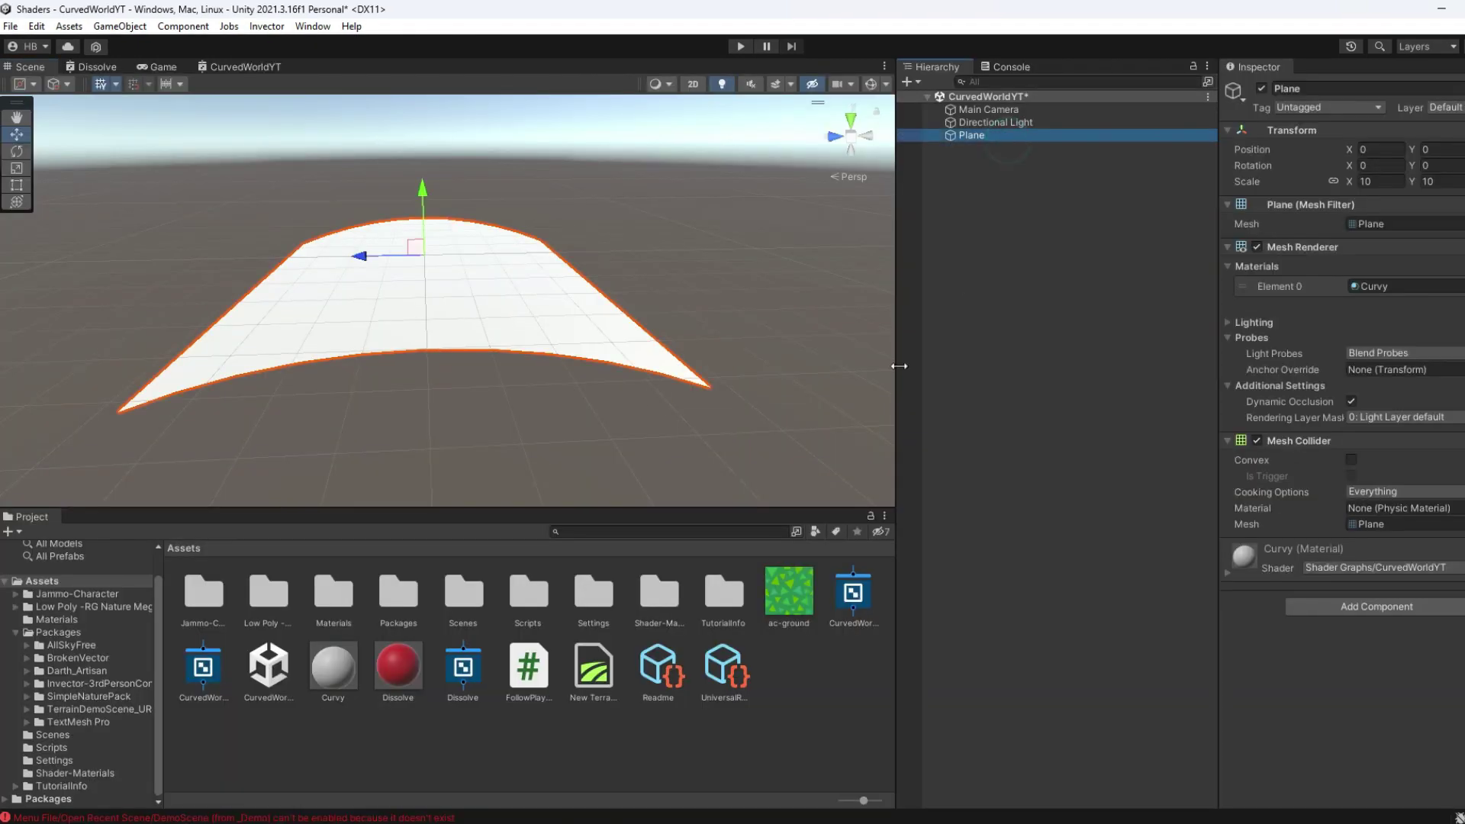
Step: Assign the ac-ground texture to the Curvy material's Texture2D slot
click(334, 668)
click(1449, 214)
click(1452, 595)
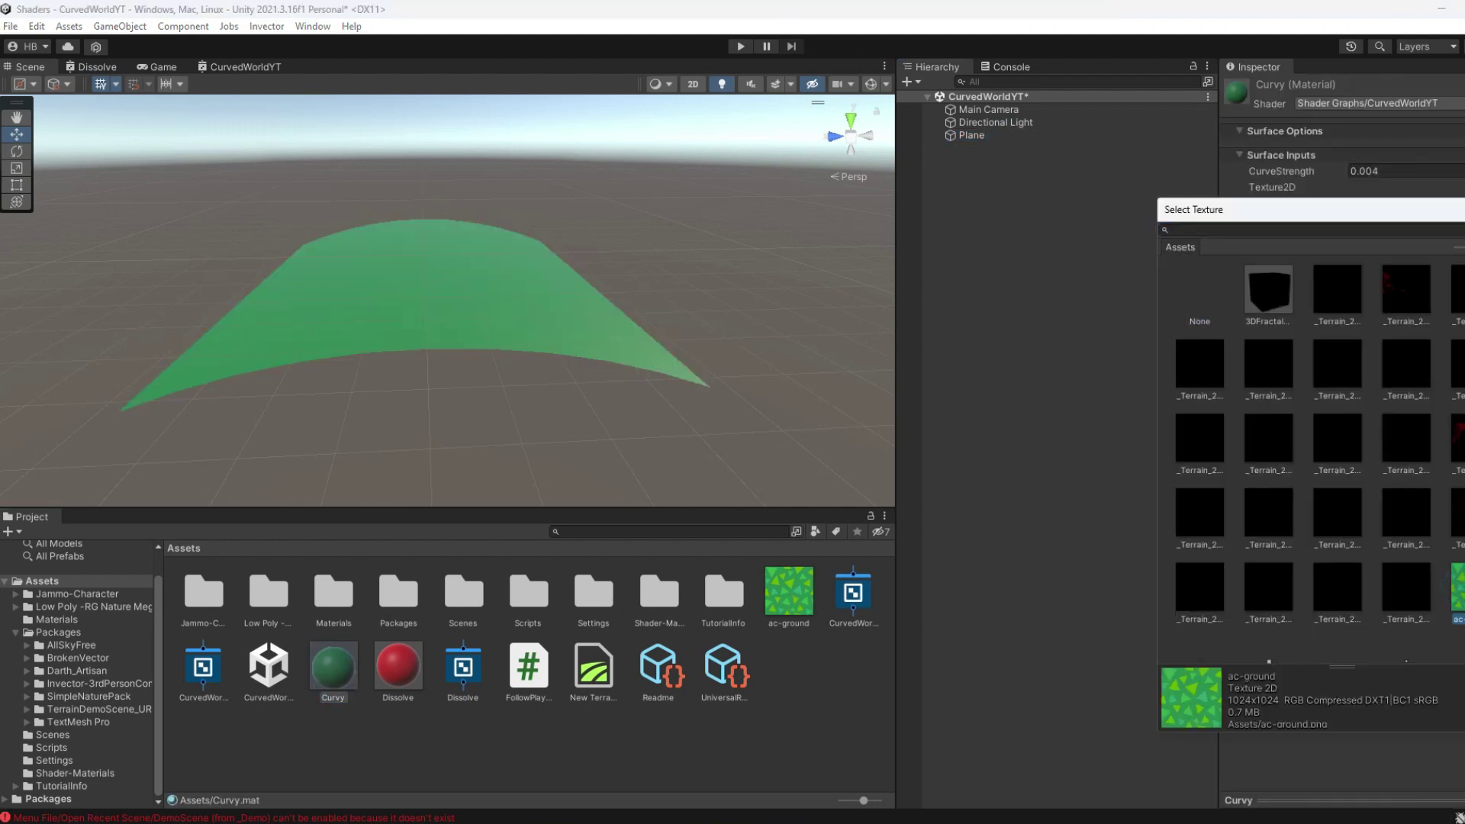
key(Return)
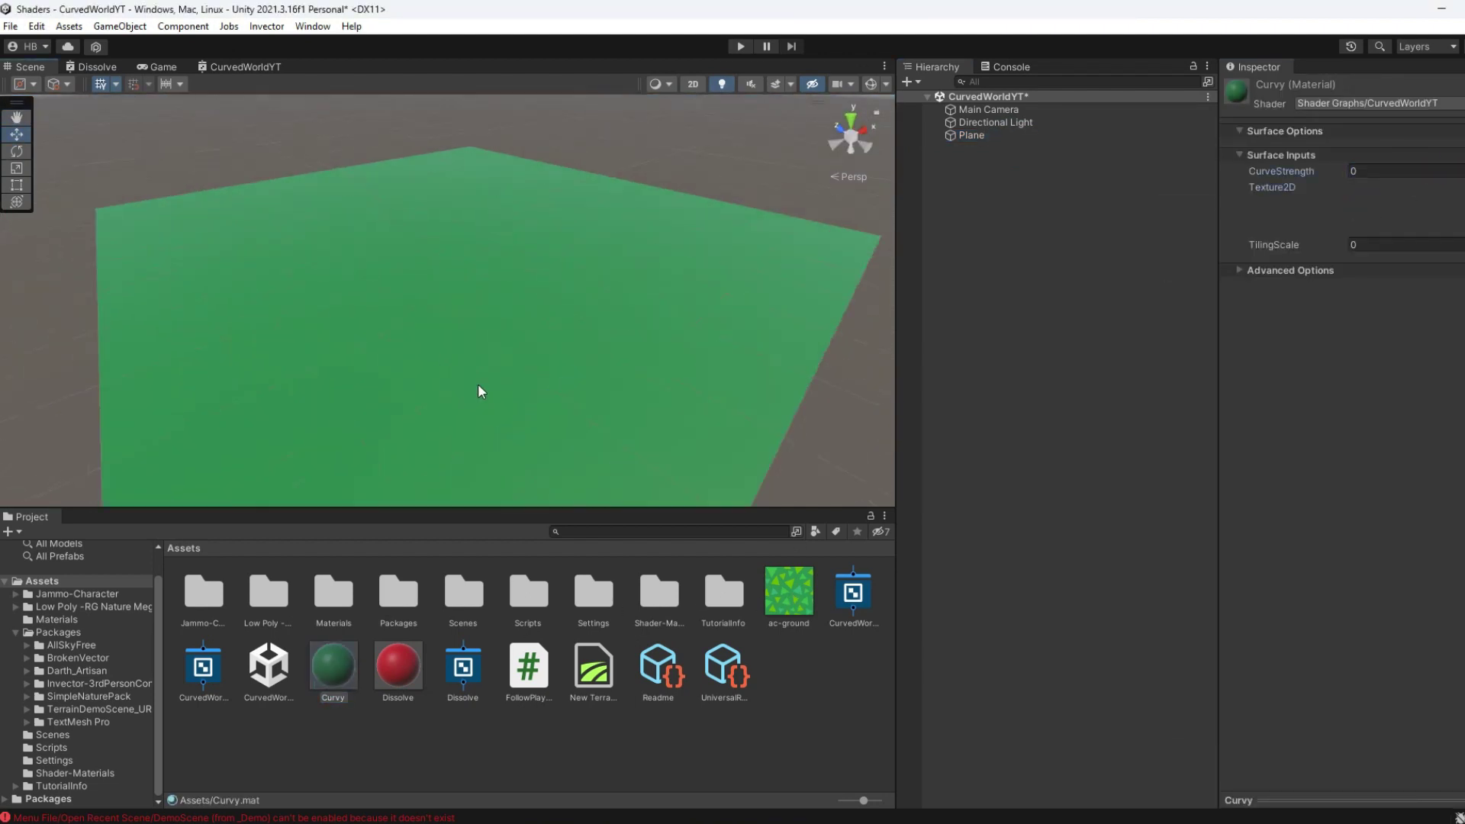
Step: Set the Curvy material's TilingScale to 25
click(1403, 240)
text(1)
key(Return)
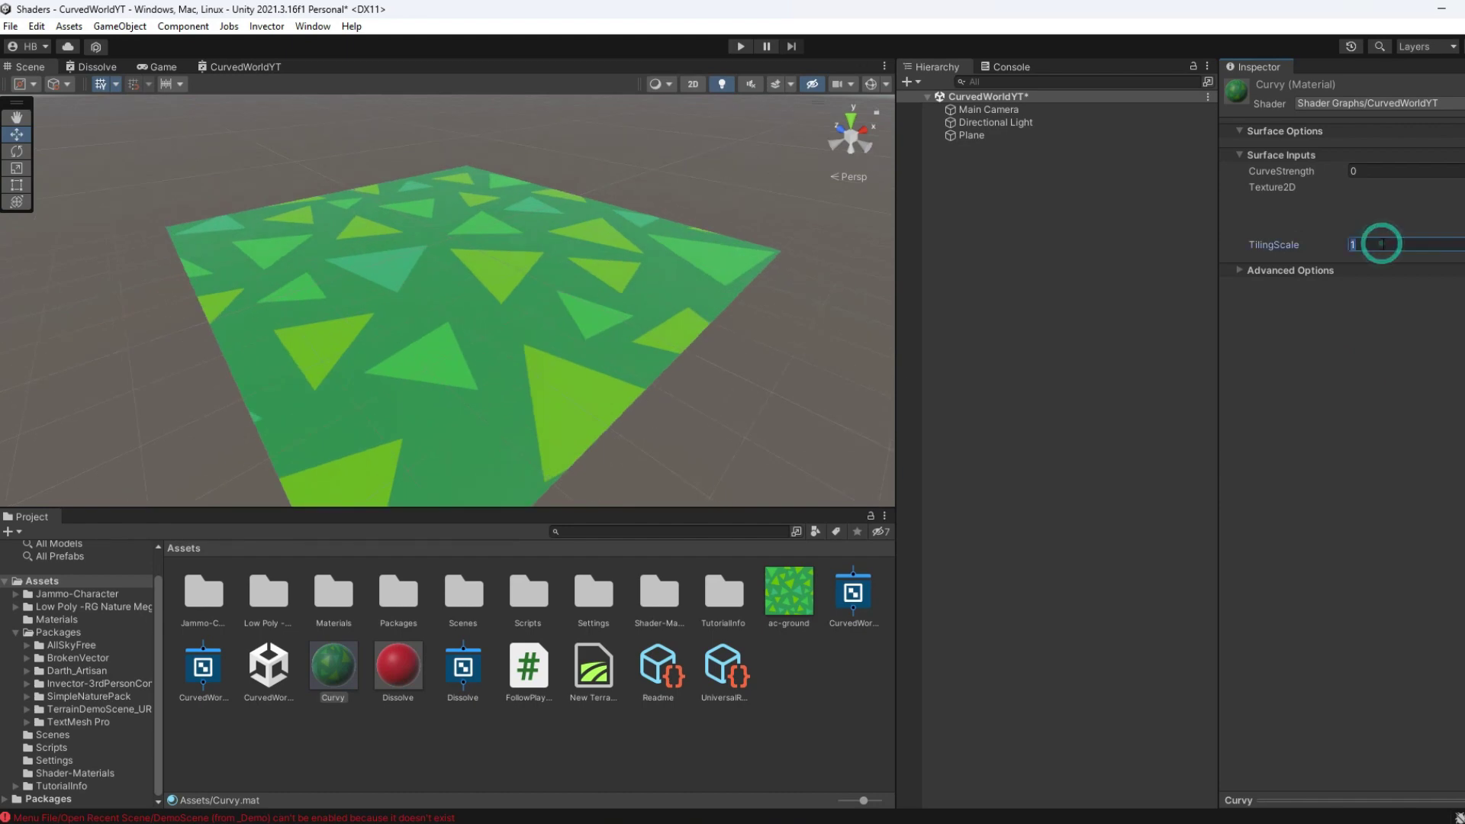
text(25)
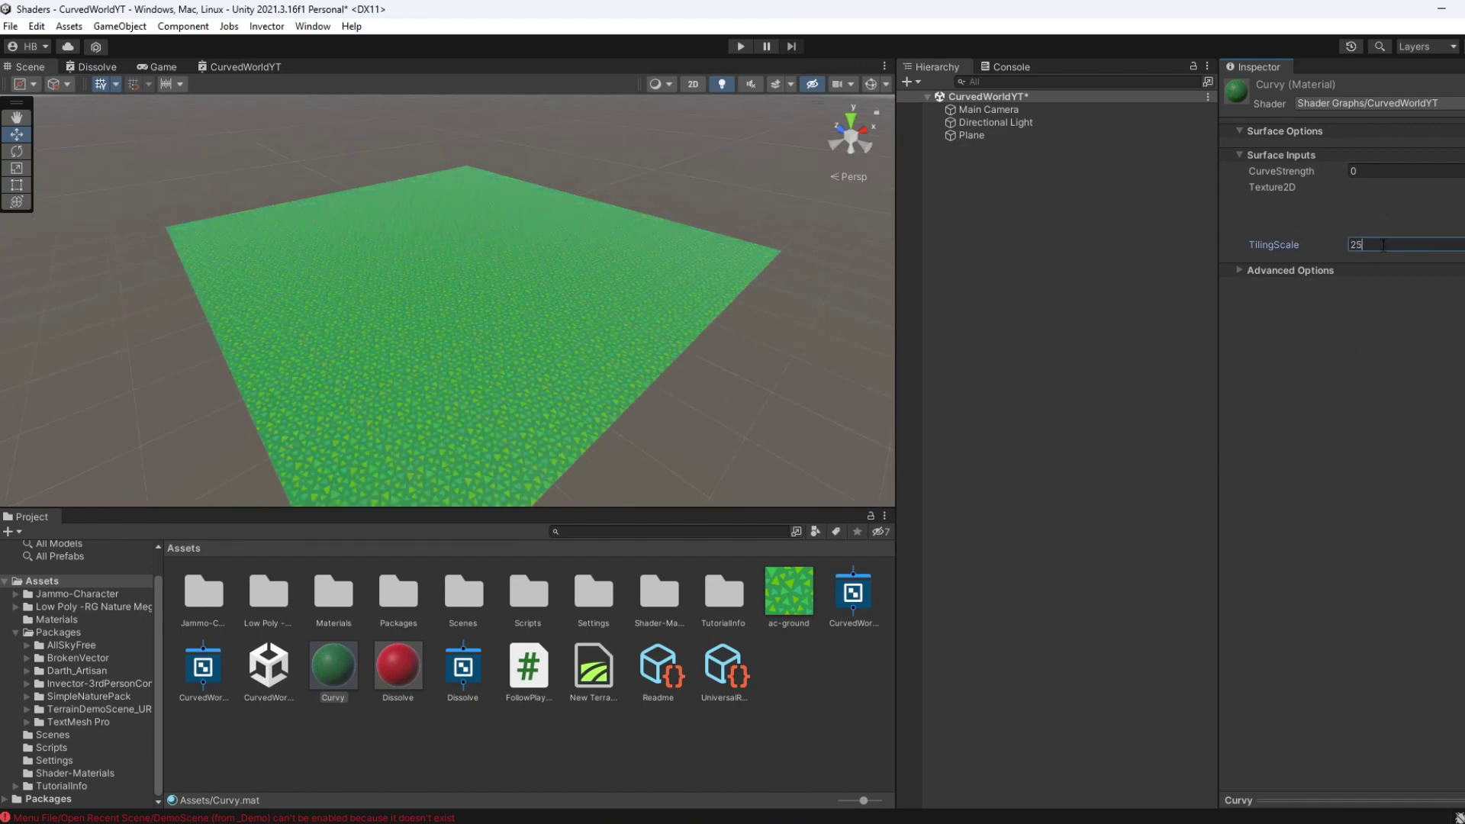
right_drag(412, 275, 465, 386)
Step: Set the Curvy material's CurveStrength to 0.004 and view the curved plane
click(1413, 178)
click(1342, 450)
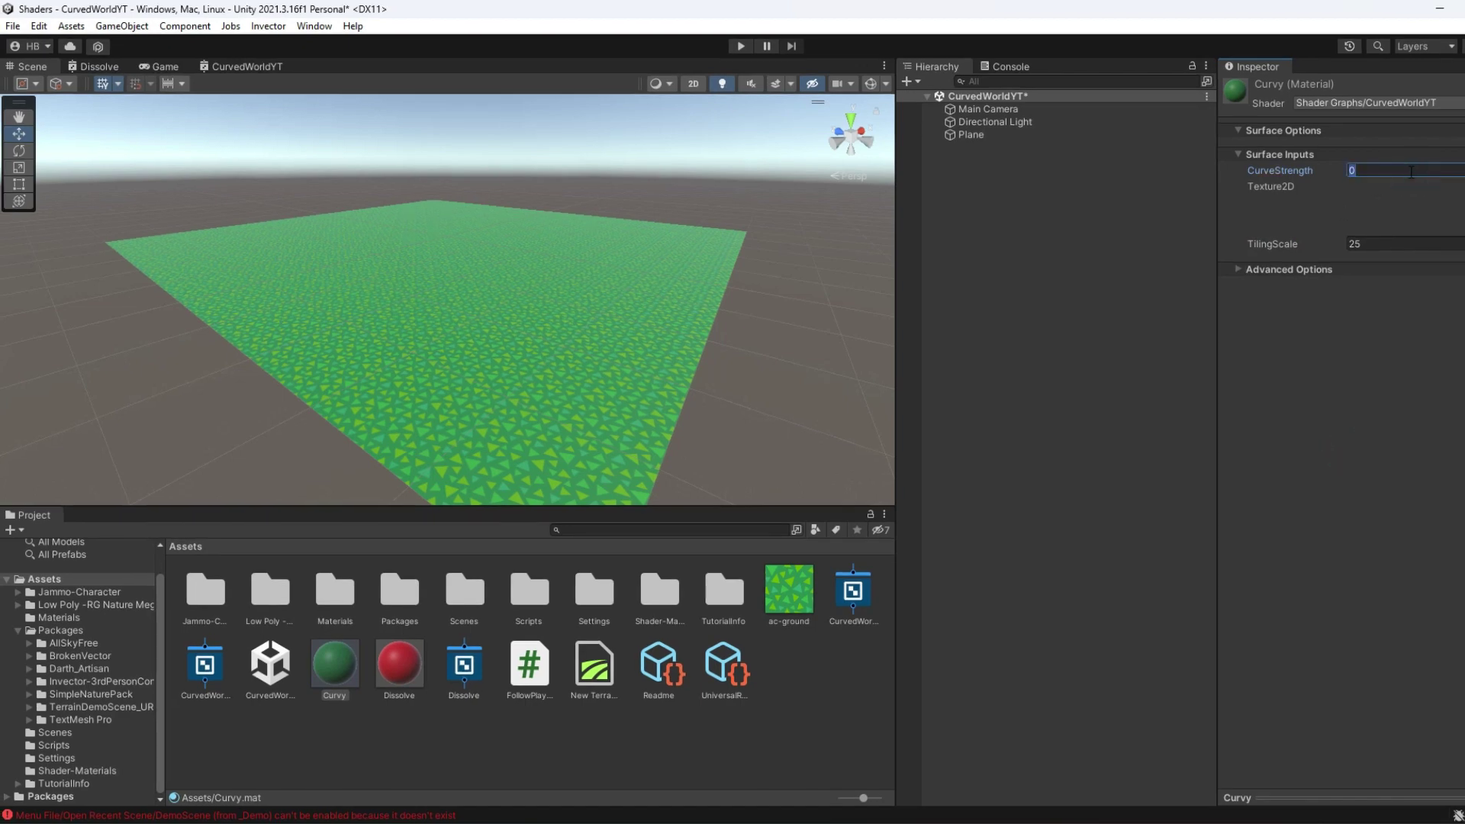
click(1410, 172)
text(0.004)
right_drag(474, 329, 622, 340)
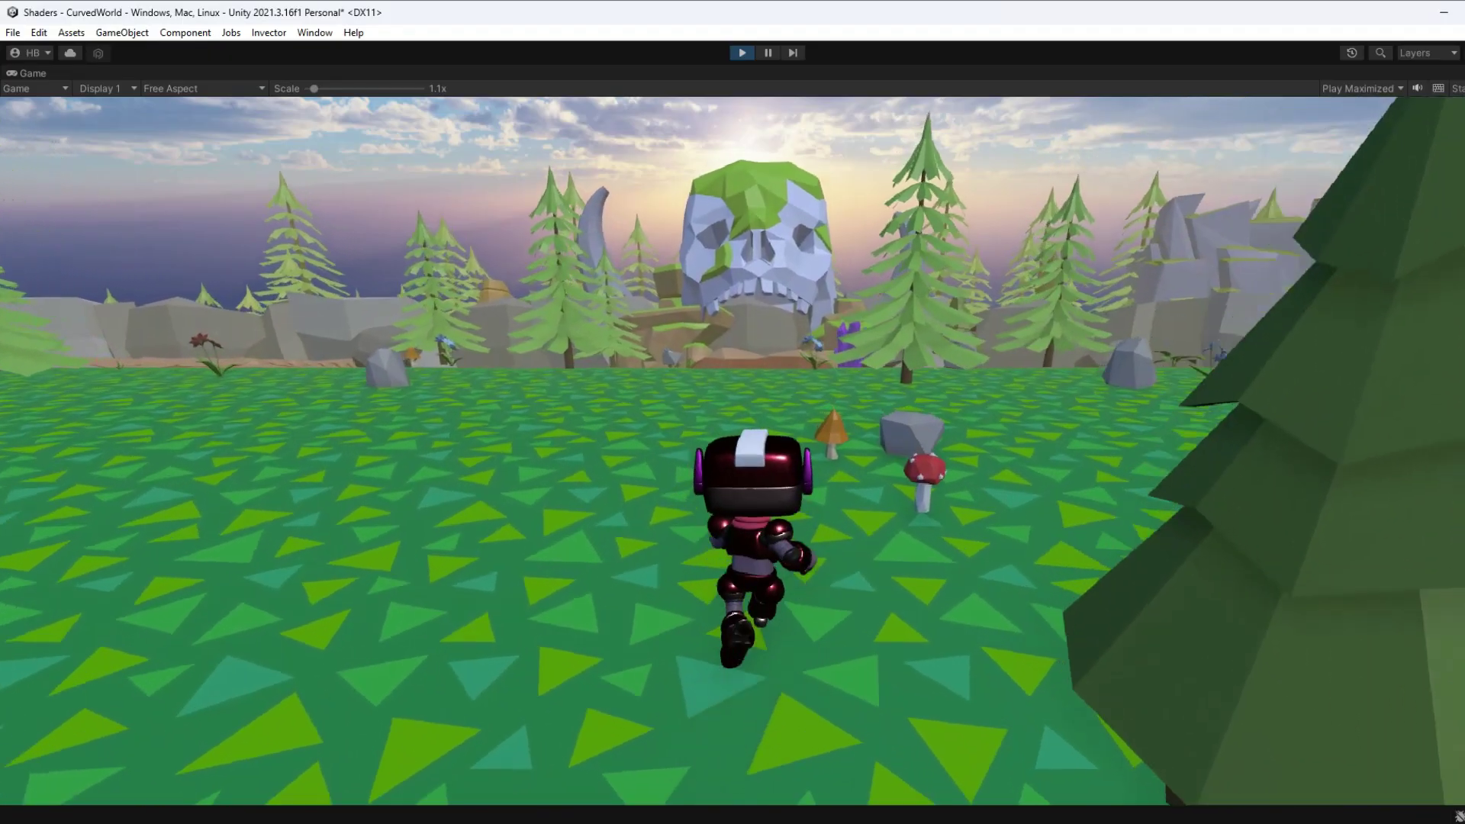
Step: Run the character forward, drop three Rock_18 Variant rocks on the plane, and set CurveStrength to 0.005
key(w)
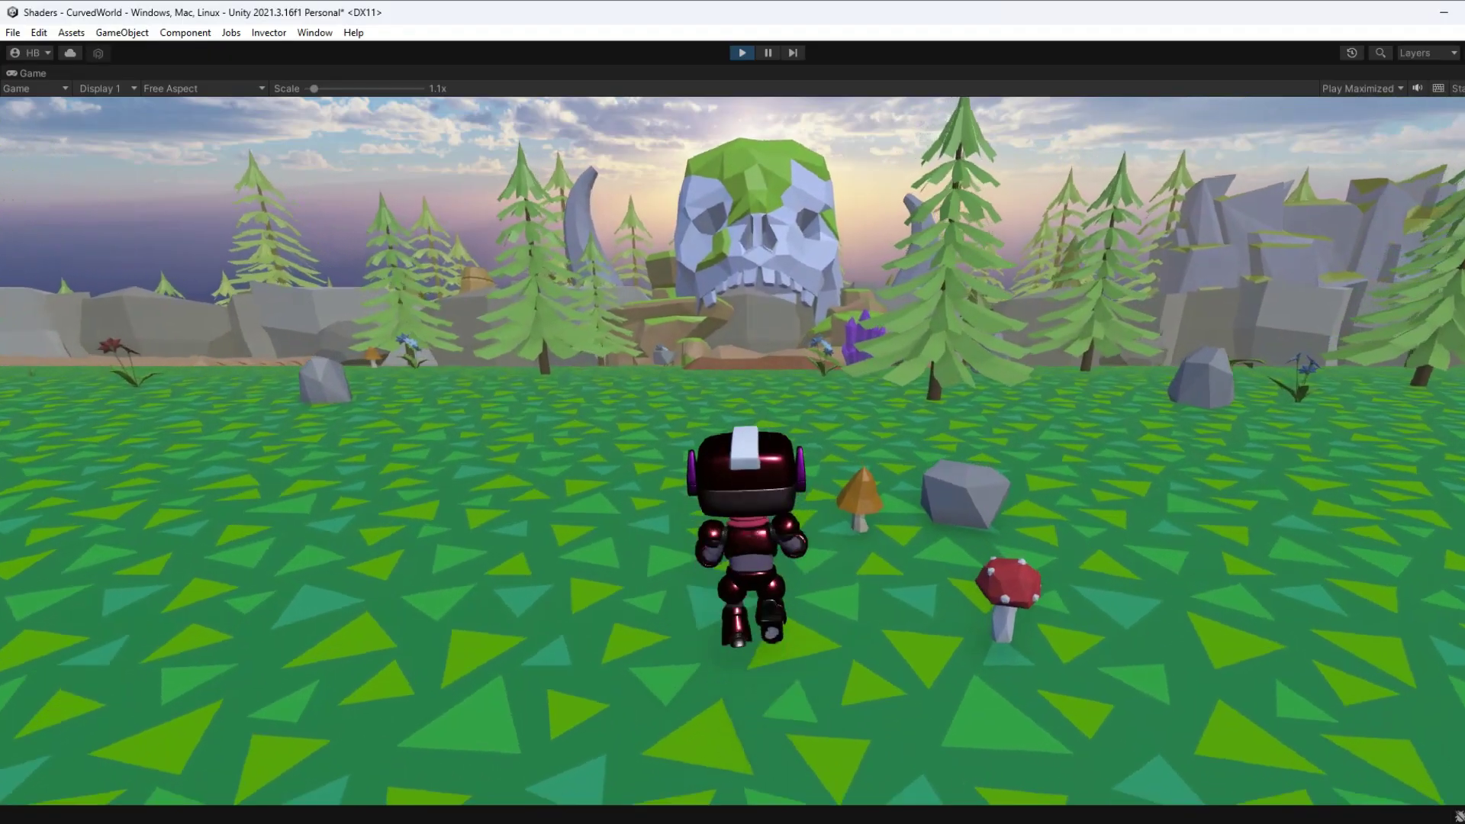
key(w)
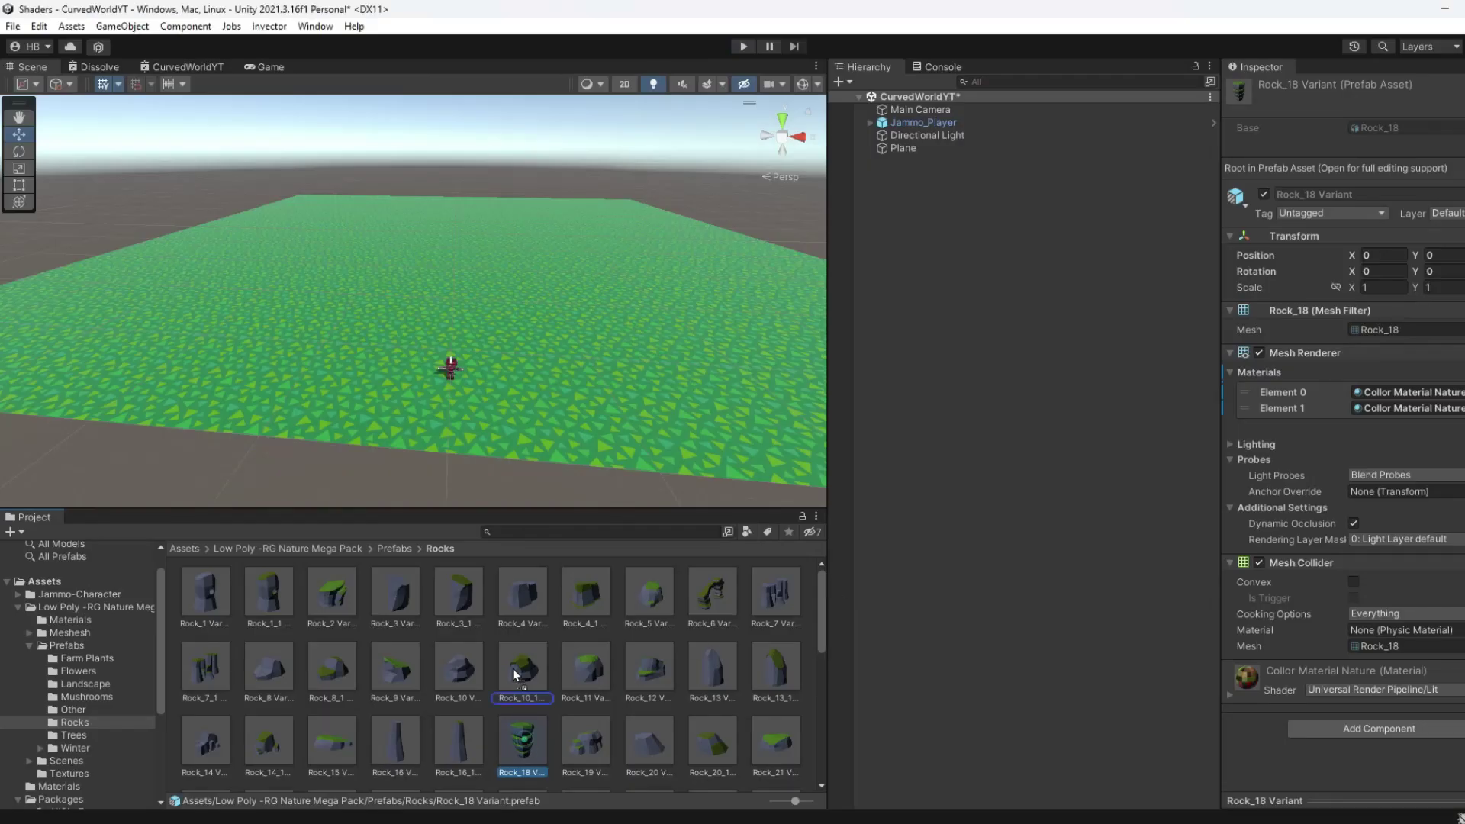
drag(515, 674, 402, 293)
drag(552, 580, 622, 286)
drag(522, 740, 482, 229)
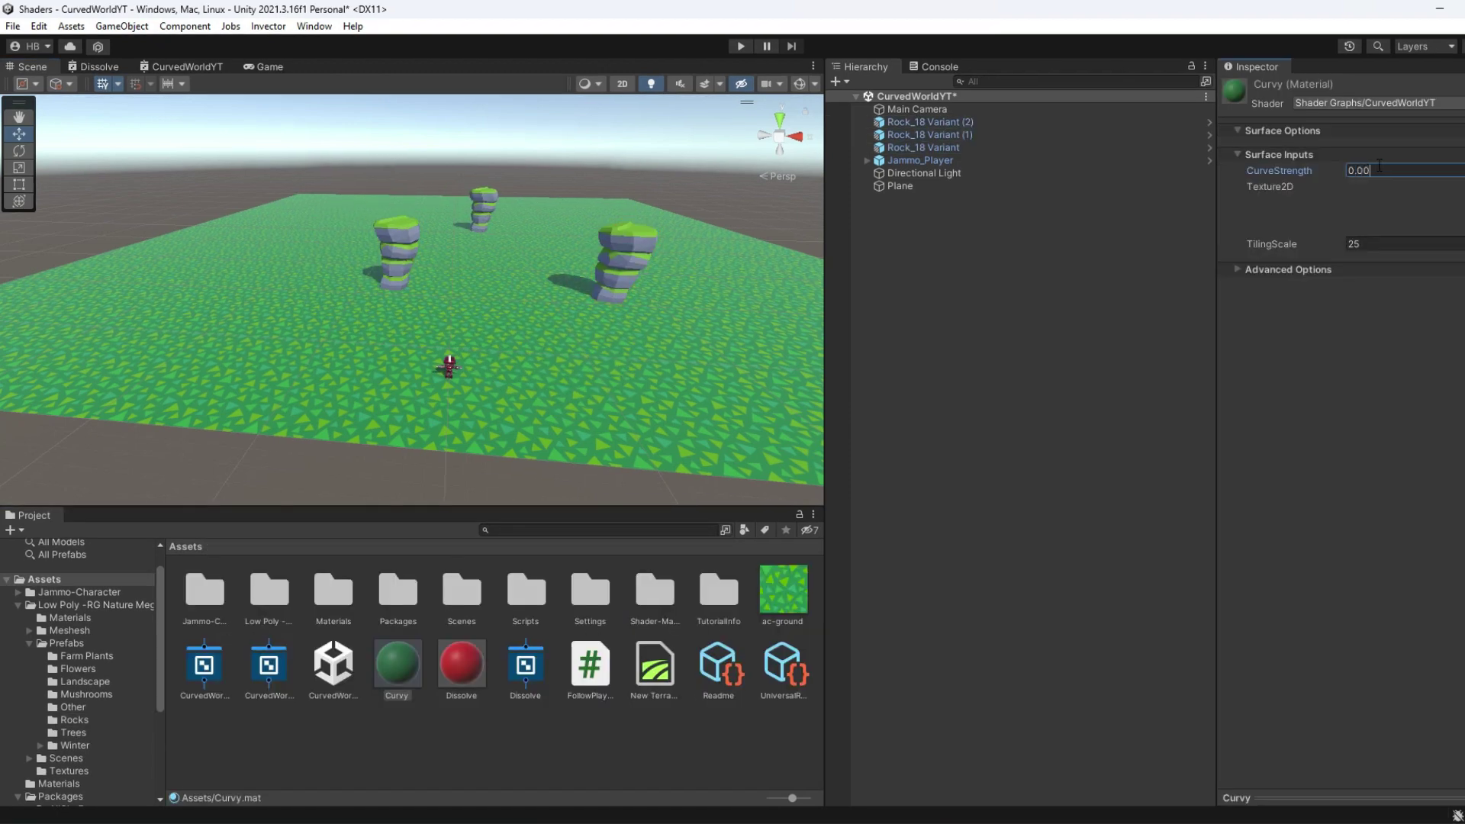
text(5)
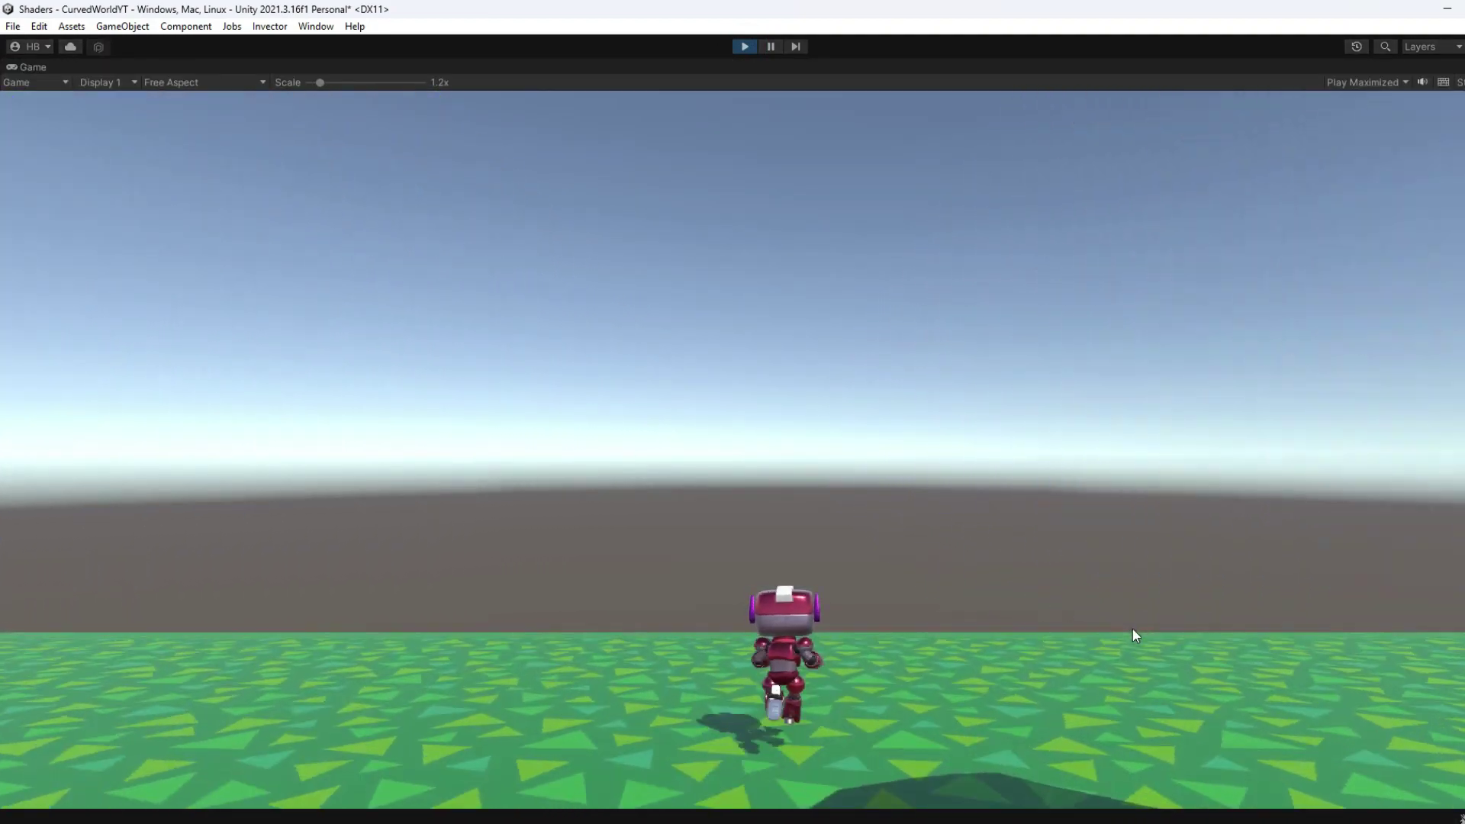
Step: Create a new material named RockMaterial in the project folder
right_click(236, 324)
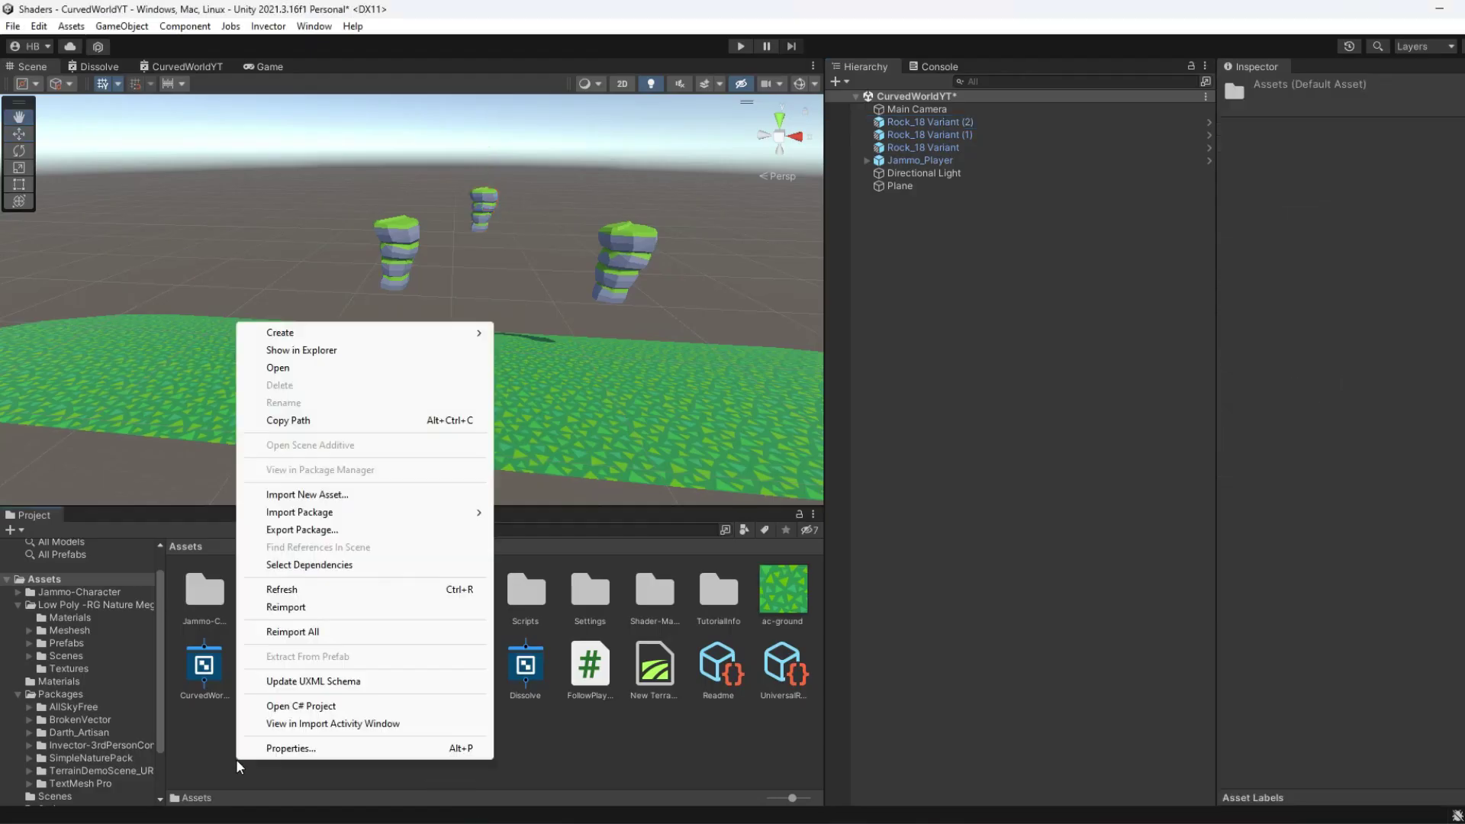
mouse_move(255, 336)
click(584, 480)
text(RockMaterial)
key(Return)
Step: Set RockMaterial's shader to Shader Graphs/CurvedWorldYT
click(1358, 102)
click(1339, 290)
click(1375, 200)
Step: Give RockMaterial the ac-ground texture with TilingScale 1
click(1446, 206)
text(ac)
click(1252, 289)
click(1374, 245)
text(1)
key(Return)
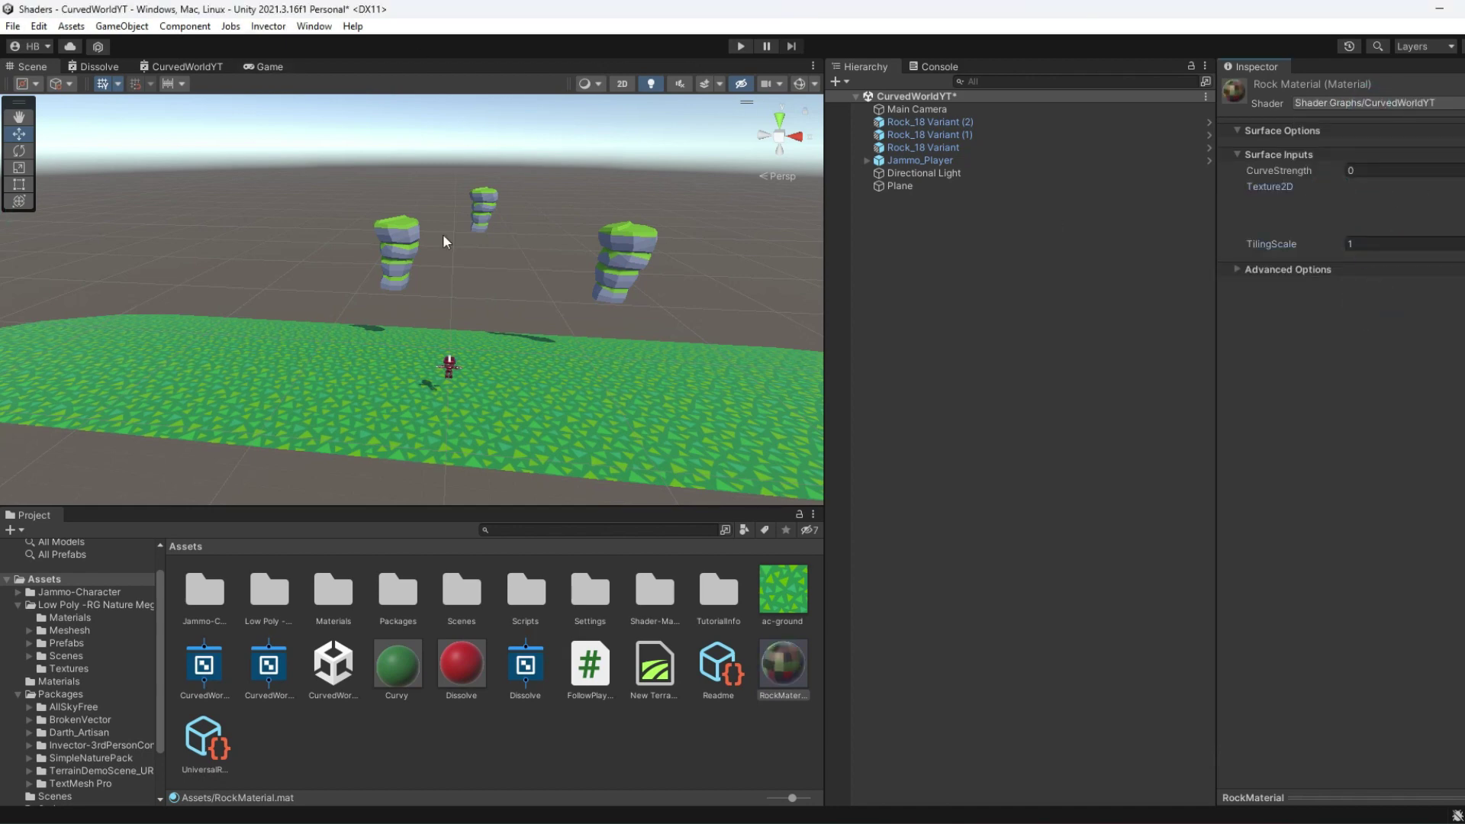
Step: Apply RockMaterial to the Rock_18 Variant prefab's material slots
click(1145, 122)
click(1209, 122)
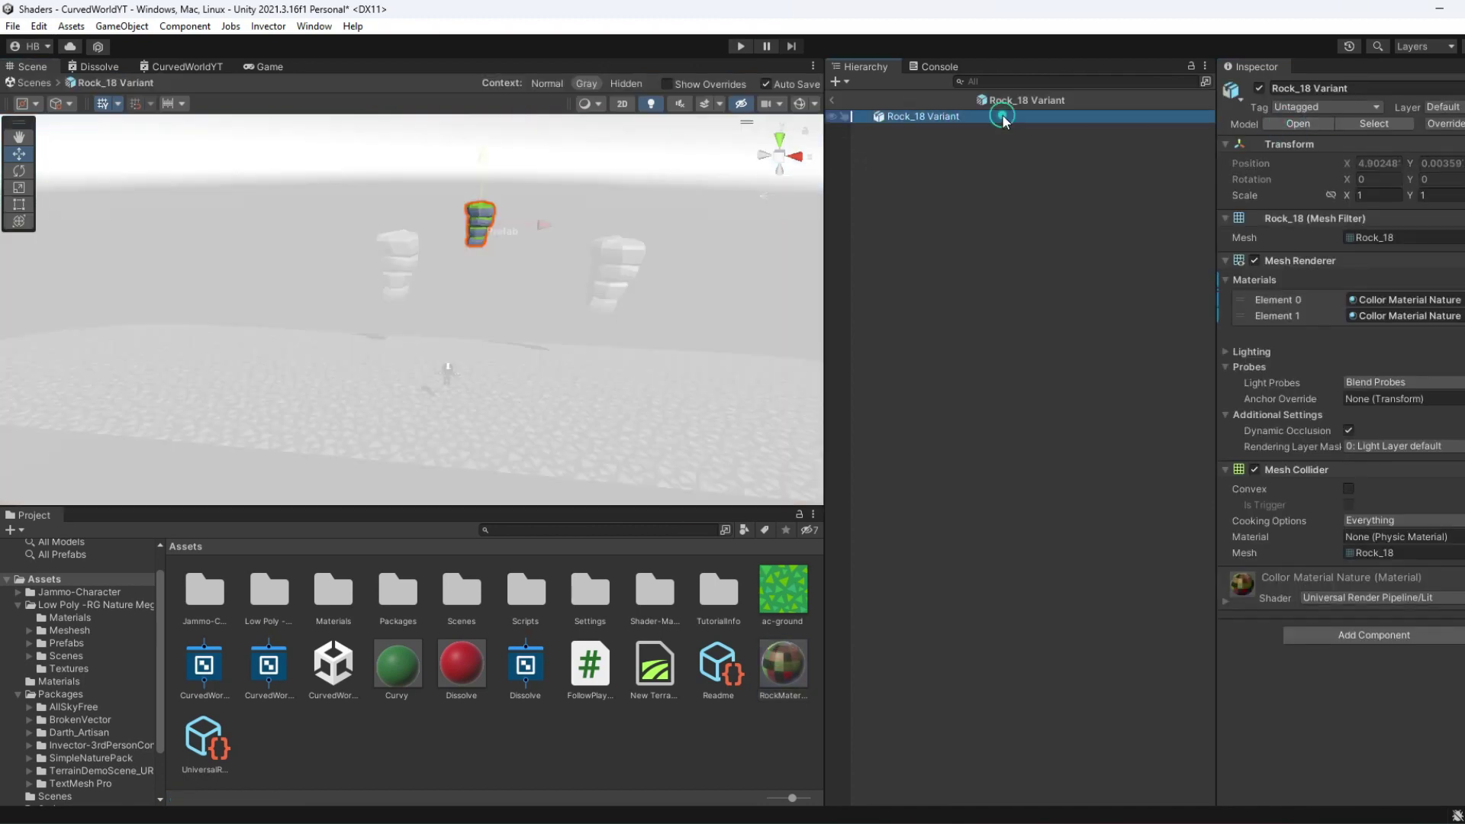
drag(783, 664, 1415, 321)
click(834, 102)
Step: Set RockMaterial's CurveStrength to 0.0025 and test the curving rocks in Play mode
click(784, 665)
click(1378, 171)
text(0.0025)
click(762, 396)
click(782, 664)
click(1406, 171)
key(ctrl+p)
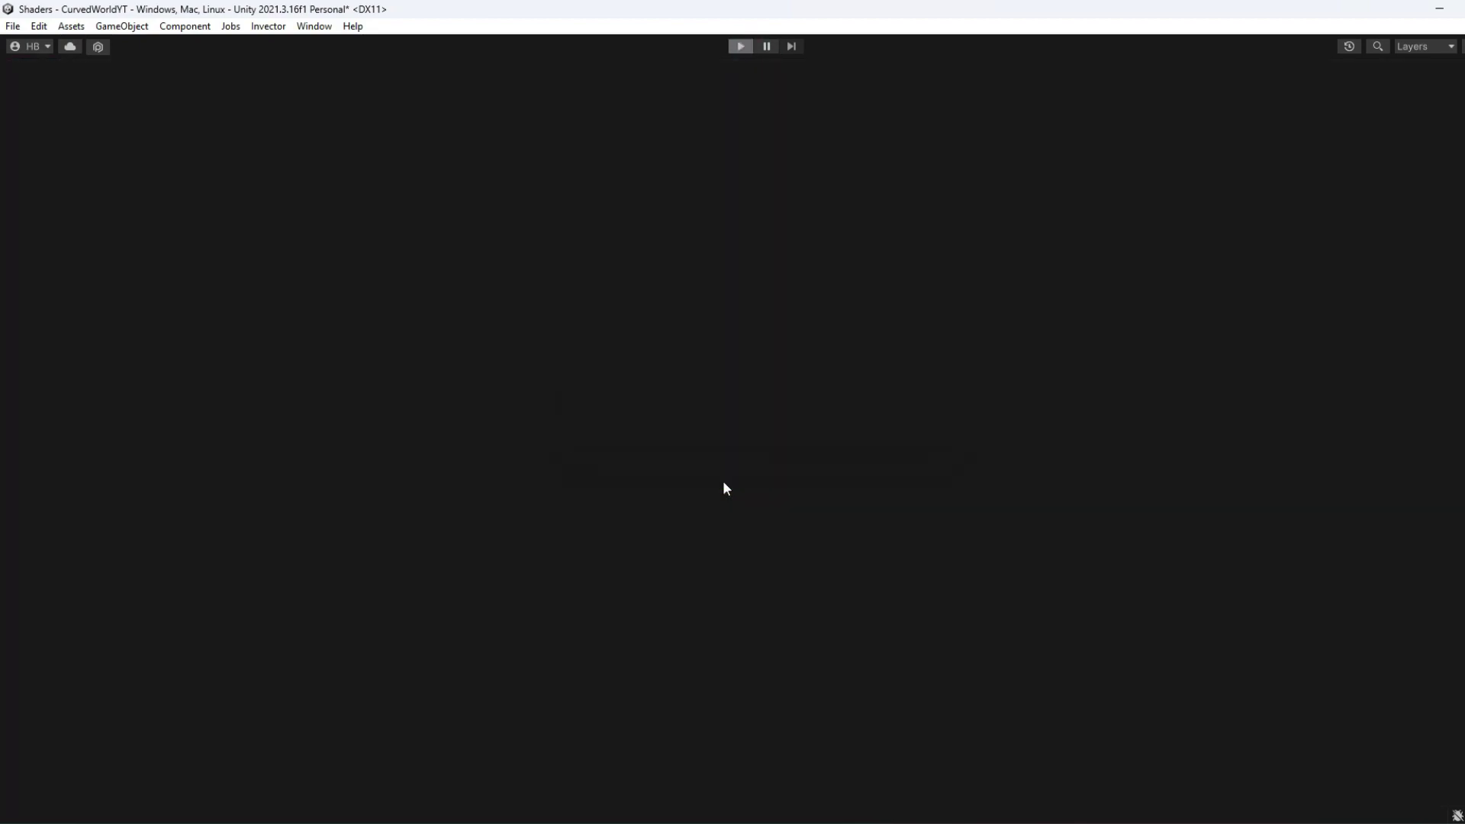
key(w)
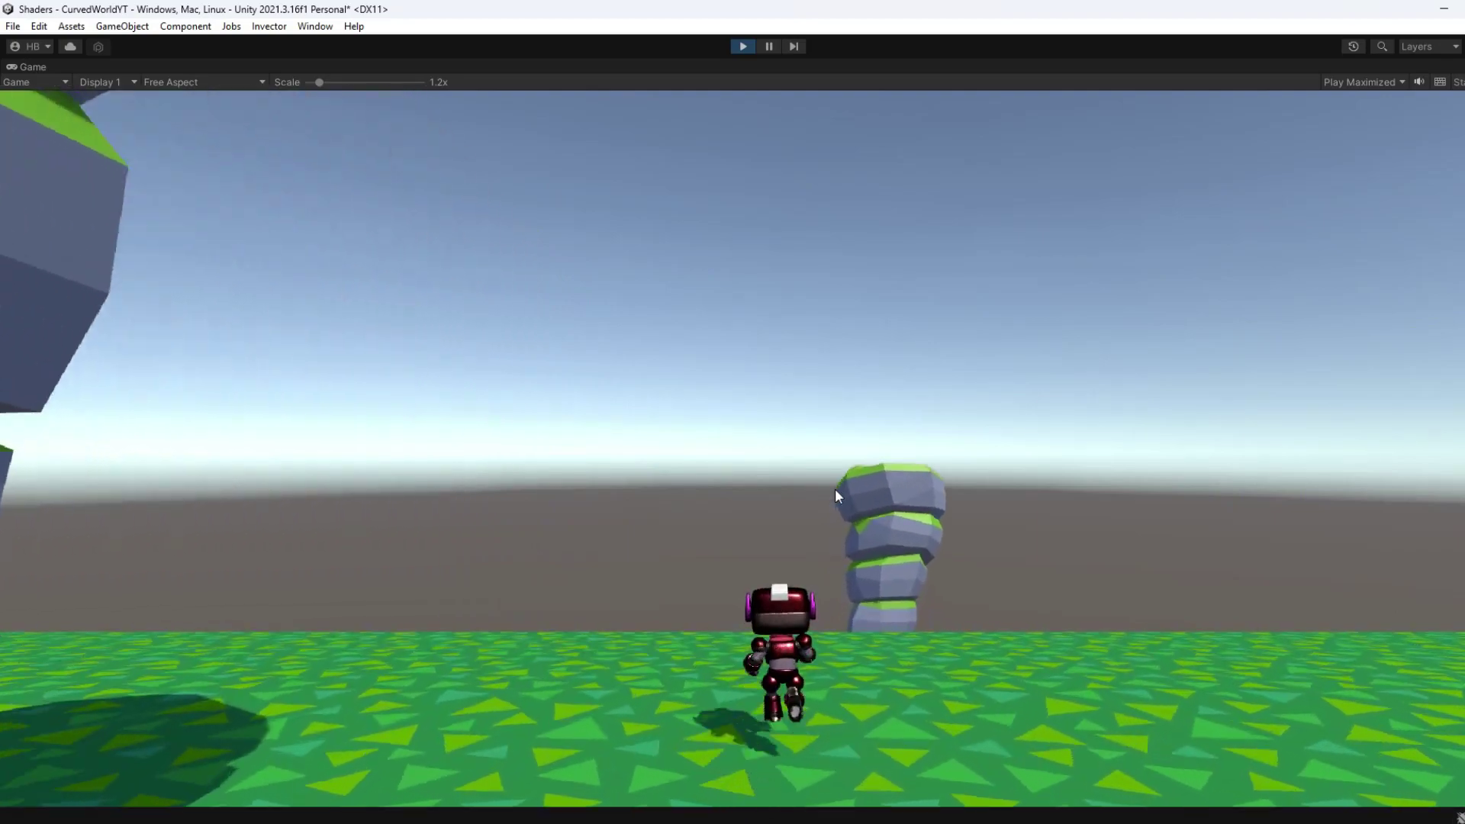